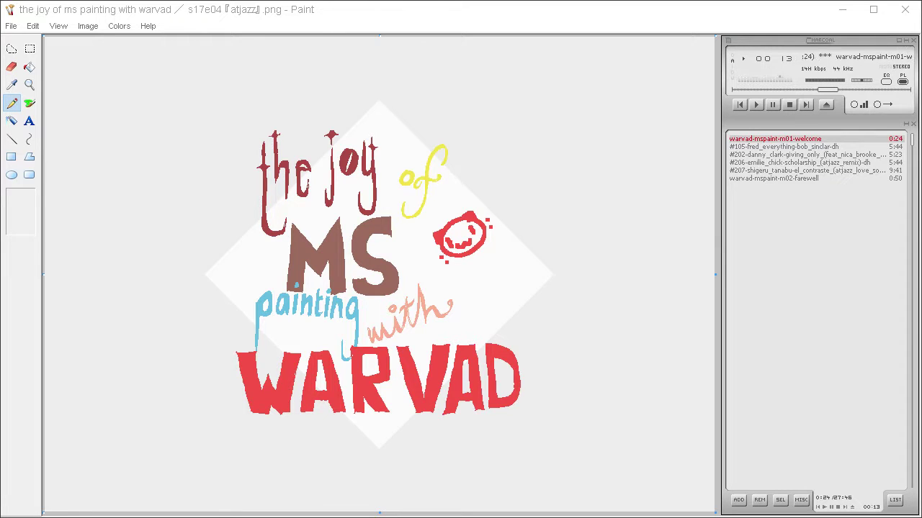
key("XF86AudioRaiseVolume")
key("XF86AudioRaiseVolume")
key("XF86AudioRaiseVolume")
key("XF86AudioRaiseVolume")
key("XF86AudioRaiseVolume")
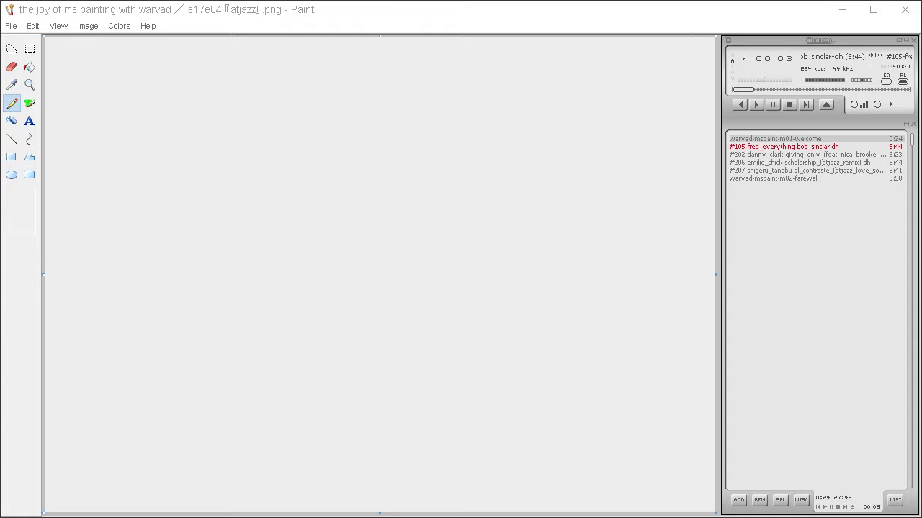
- Mix a custom muted purple with RGB 111, 101, 154 and flood-fill the whole blank canvas with it
left_click(121, 28)
left_click(131, 41)
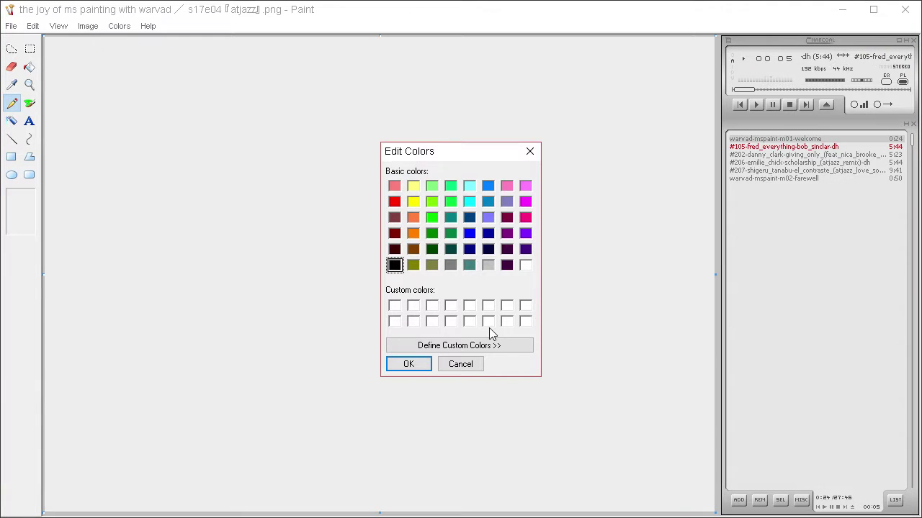
left_click(511, 345)
left_click(567, 207)
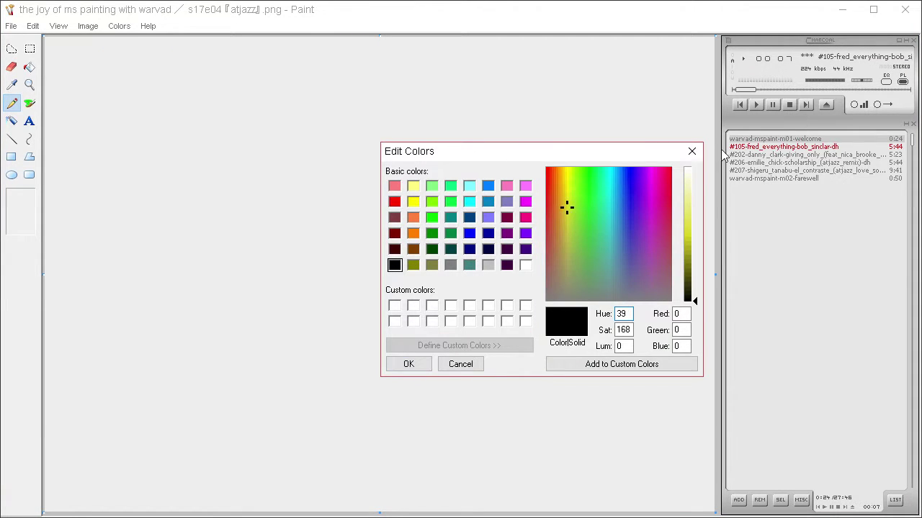
left_click_drag(694, 204, 694, 189)
left_click(553, 243)
left_click(562, 286)
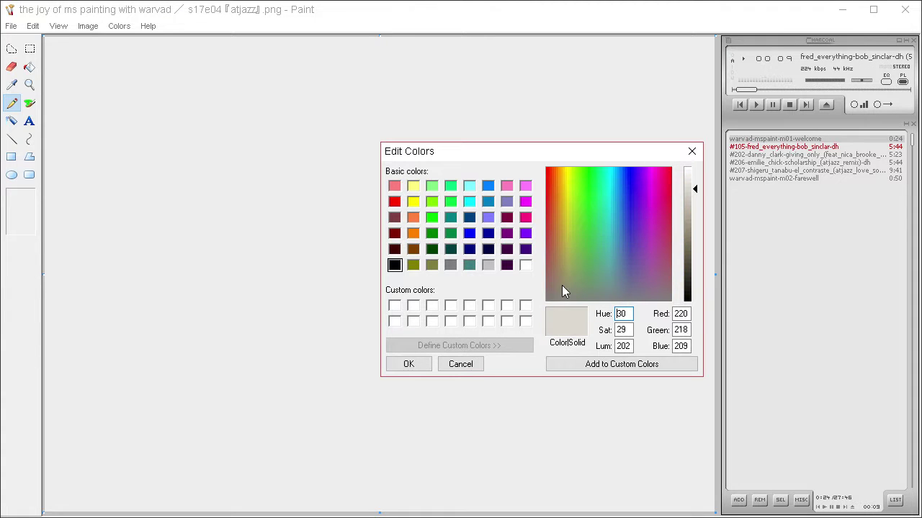
left_click(633, 275)
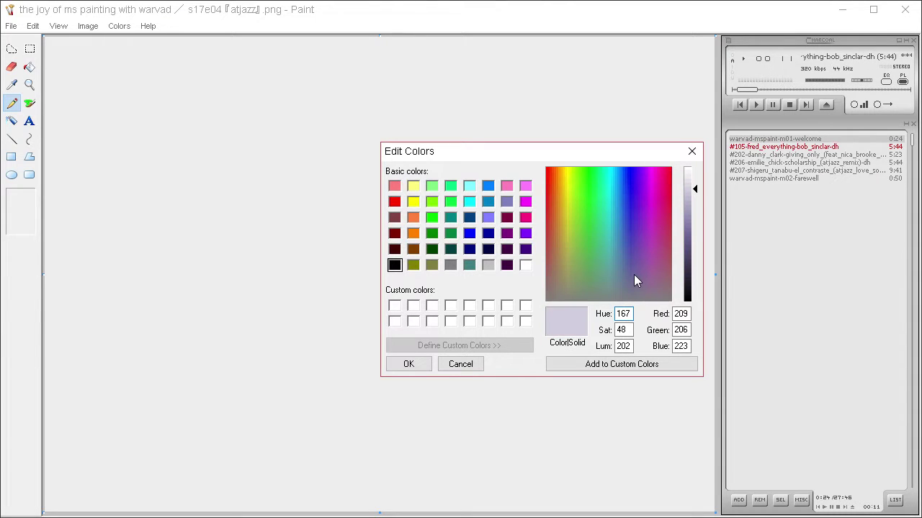
left_click(692, 240)
left_click(408, 364)
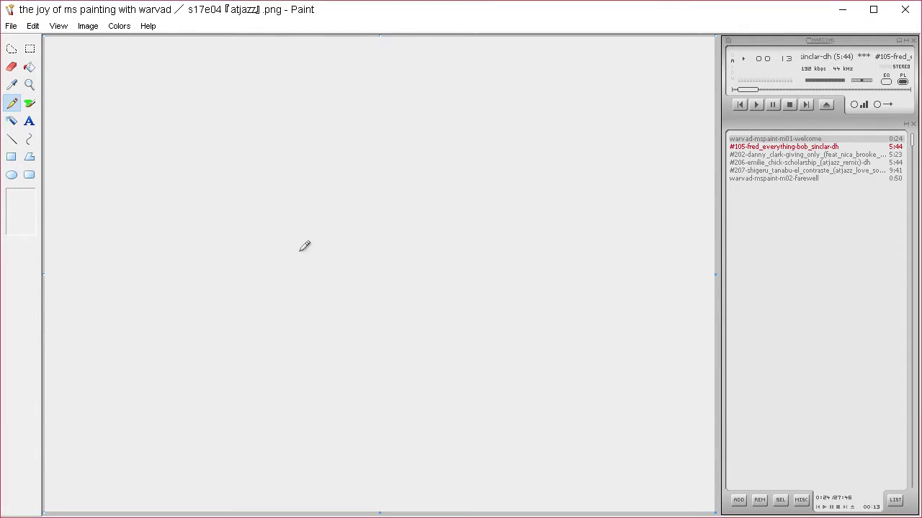
left_click(30, 67)
left_click(79, 71)
- Mix a slightly brighter violet-blue with RGB 114, 111, 181 and brush a small round swatch near the canvas's upper-left corner
left_click(119, 26)
left_click(131, 40)
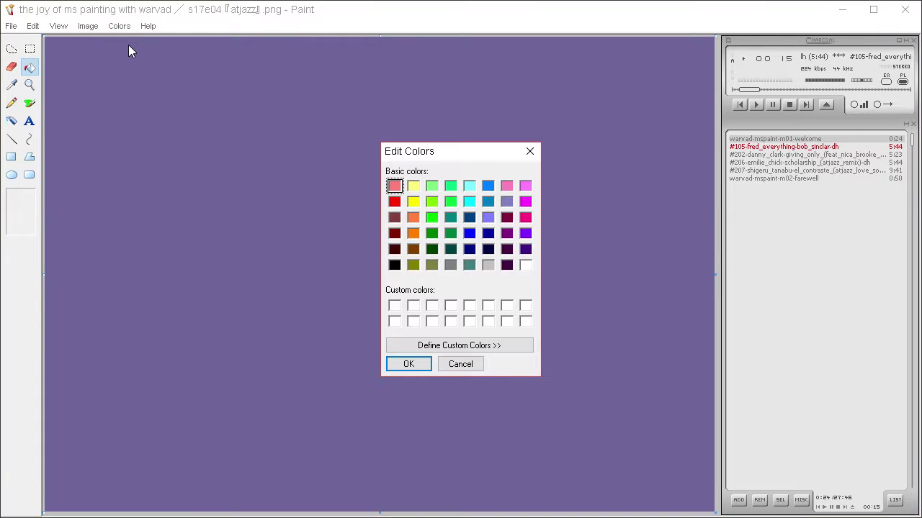
left_click(527, 345)
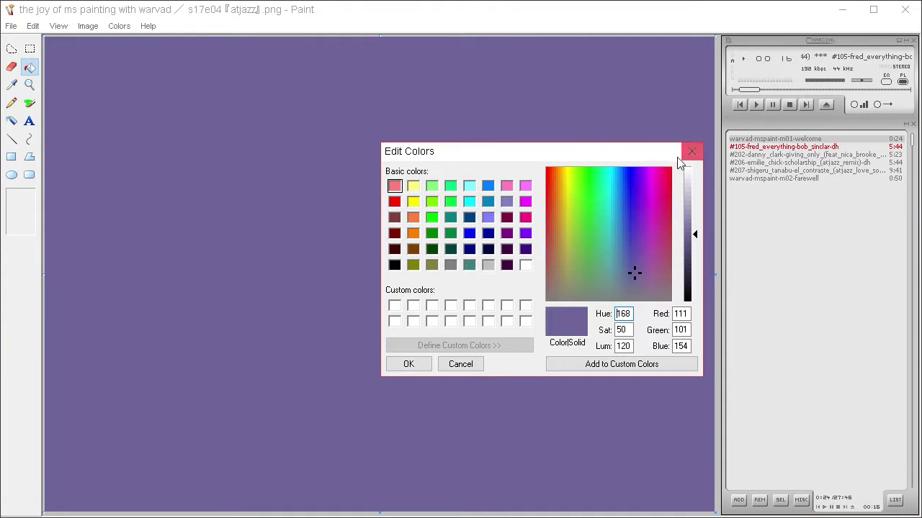
left_click(694, 224)
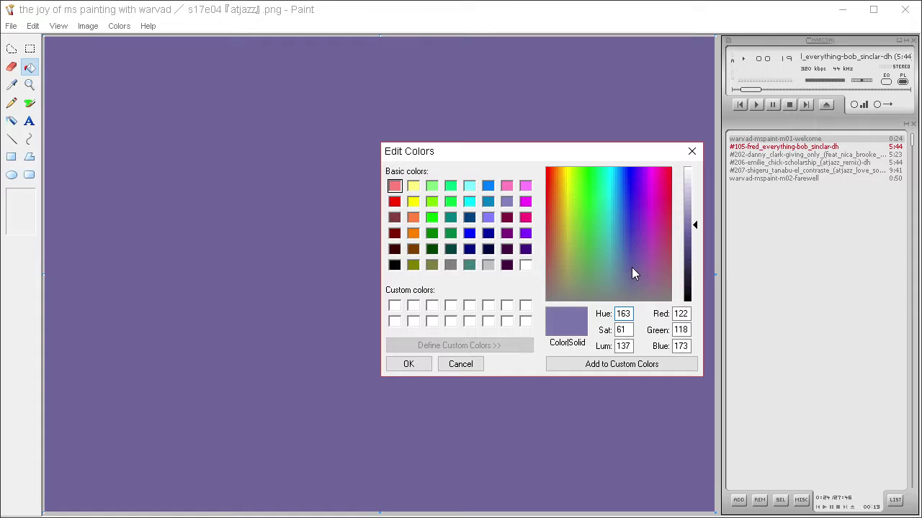
left_click(423, 366)
left_click(29, 103)
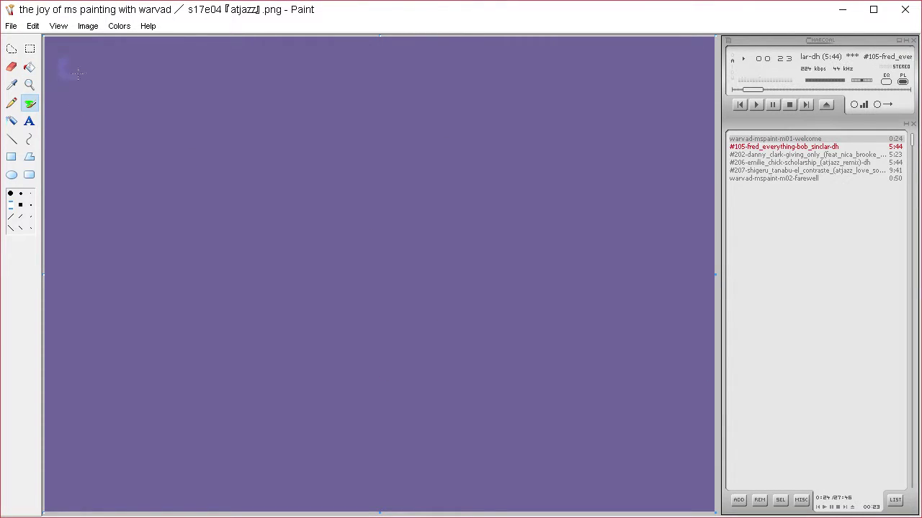
- Mix a lighter periwinkle with RGB 136, 149, 208 and brush a second swatch beside the violet-blue one
left_click(119, 26)
left_click(140, 42)
left_click(520, 347)
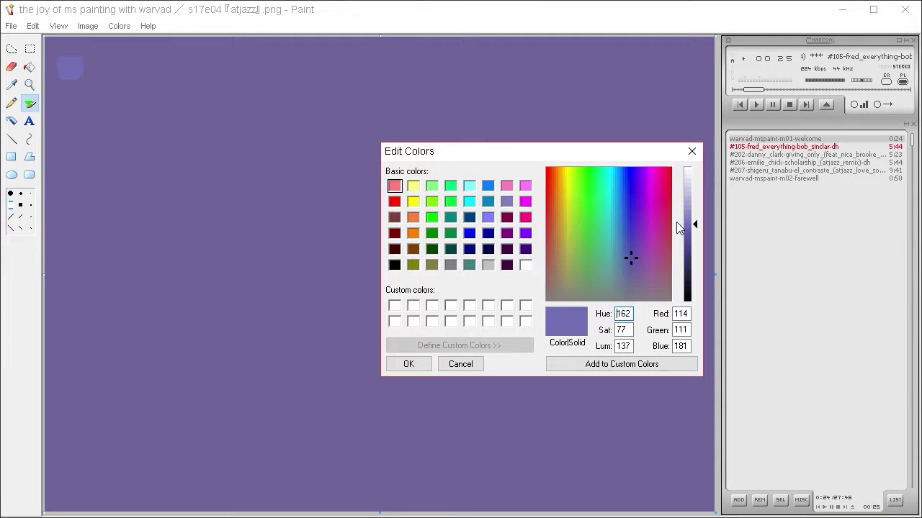
left_click_drag(630, 257, 625, 243)
left_click_drag(695, 224, 692, 208)
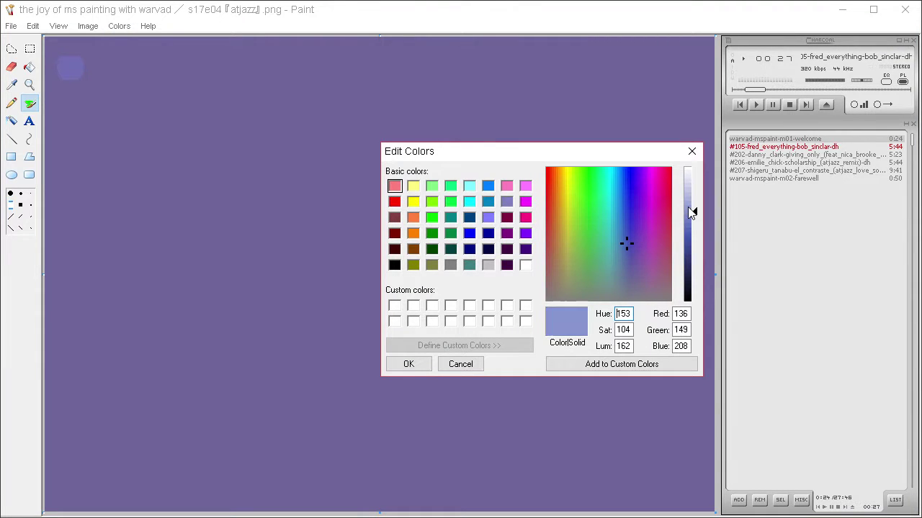
left_click(393, 364)
left_click_drag(104, 63, 108, 71)
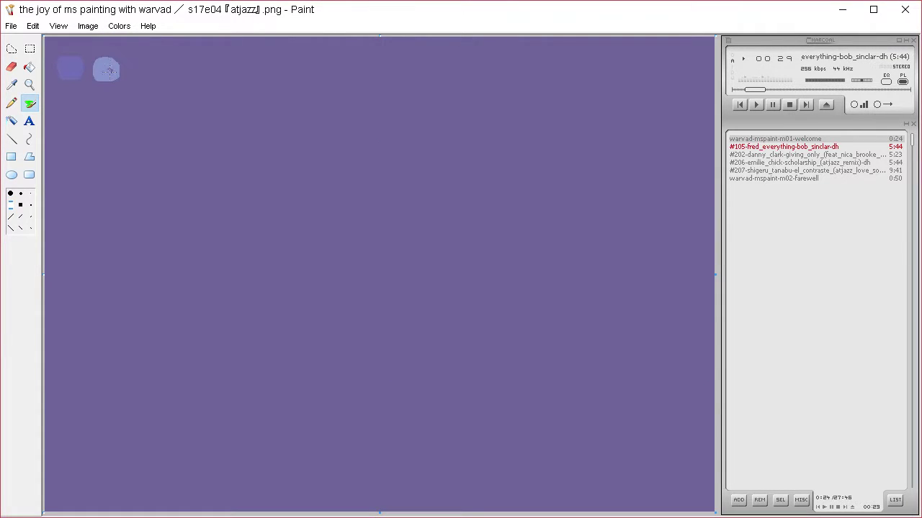
- Mix a bluer and lighter tone than the periwinkle and brush it as the third swatch in the row
left_click(118, 26)
left_click(127, 41)
left_click(497, 344)
left_click(622, 228)
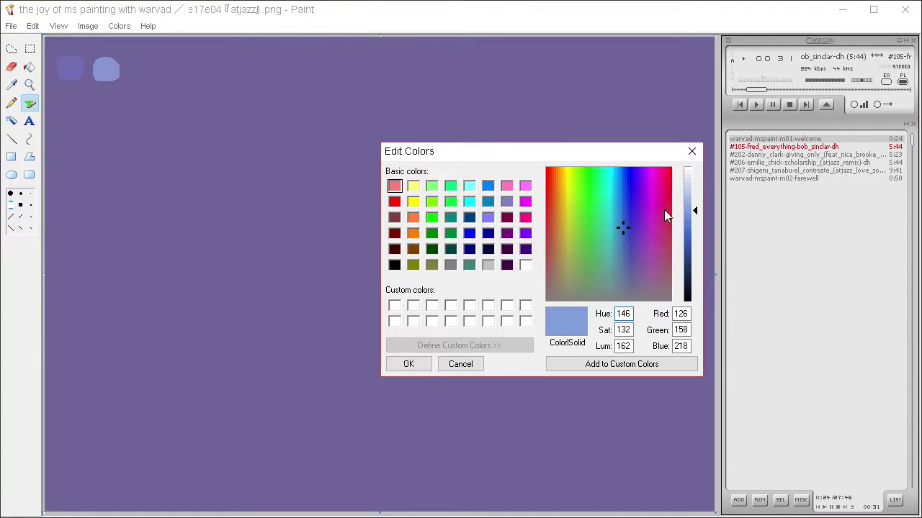
left_click_drag(694, 210, 694, 203)
left_click(418, 364)
left_click_drag(147, 72, 149, 73)
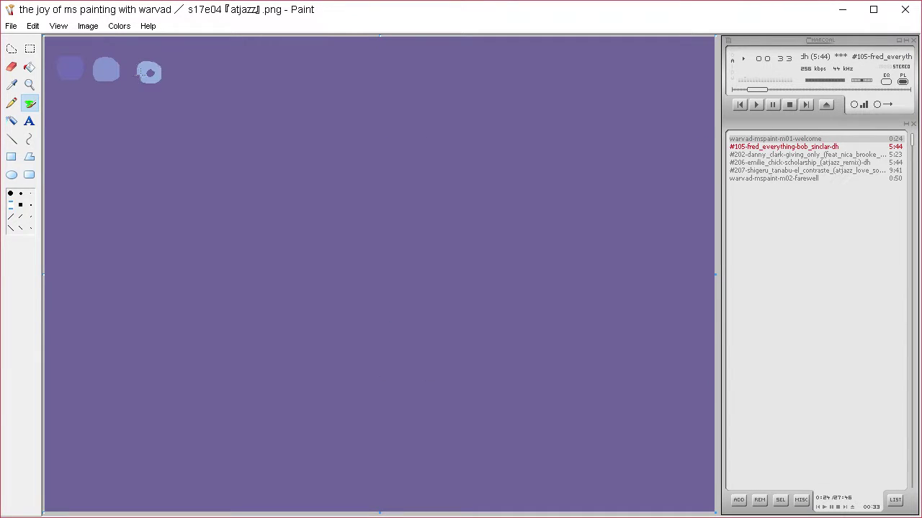
- Mix a pale blue with RGB 180, 210, 241 and brush it as the fourth swatch in the row
left_click(118, 26)
left_click(127, 41)
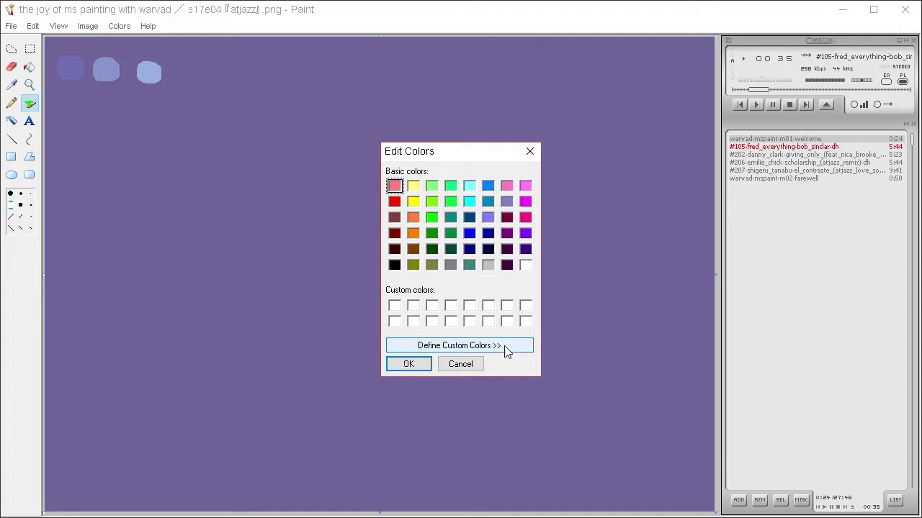
left_click(504, 346)
left_click_drag(621, 216, 619, 208)
left_click_drag(694, 202, 694, 190)
left_click(408, 360)
left_click_drag(186, 71, 183, 69)
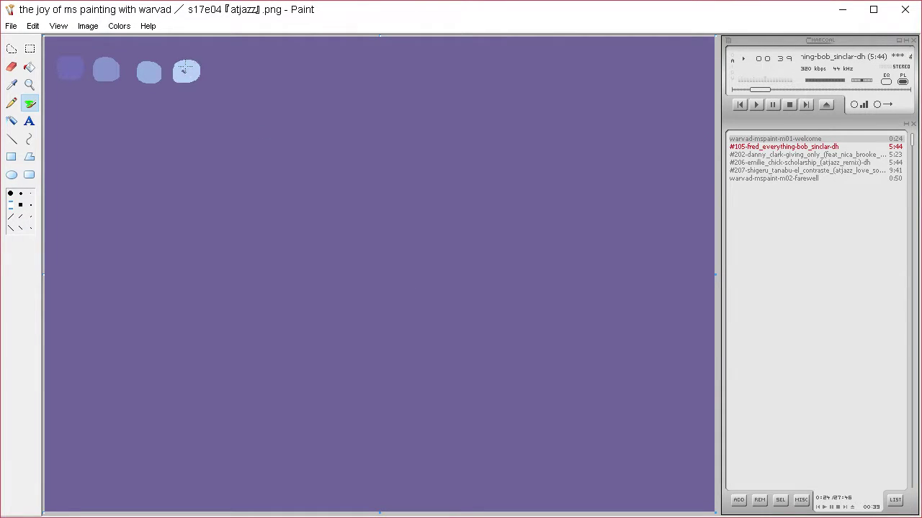
- Mix a very pale cyan, lighter than the pale blue, and brush it as the fifth swatch in the row
left_click(119, 26)
left_click(129, 41)
left_click(523, 345)
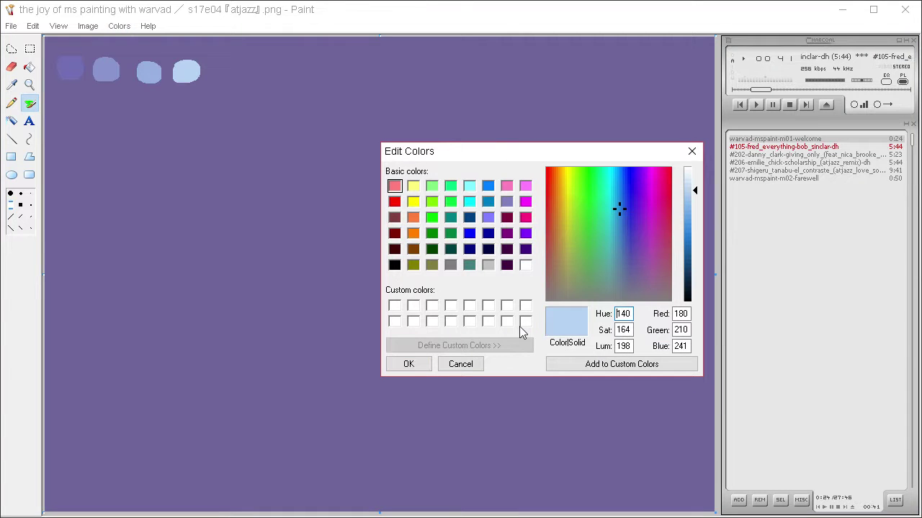
left_click_drag(694, 193, 697, 188)
left_click_drag(619, 208, 612, 196)
left_click(414, 364)
left_click_drag(229, 72, 226, 67)
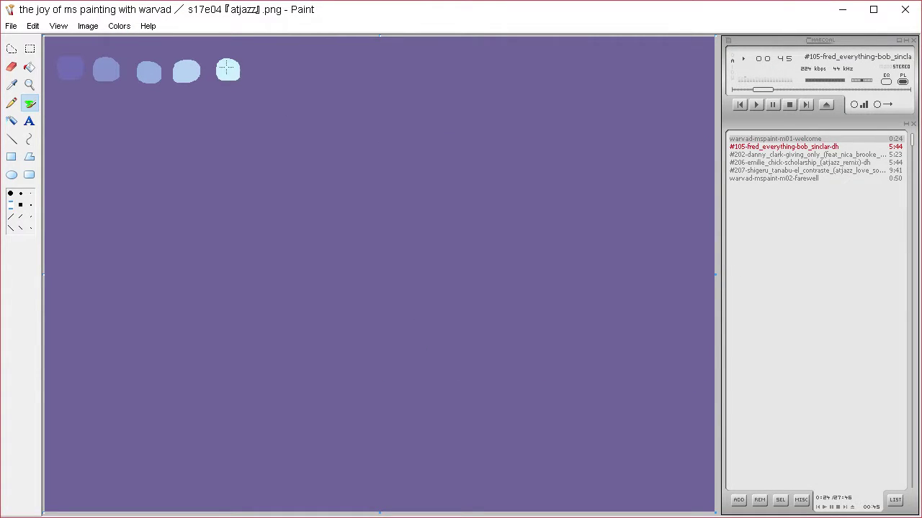
left_click(119, 26)
left_click(124, 41)
left_click(459, 364)
- Sample the purple background, darken it to RGB 105, 95, 135 and brush a swatch below the first light one to begin a second row
left_click(11, 85)
left_click(94, 121)
left_click(118, 26)
left_click(124, 41)
left_click(458, 345)
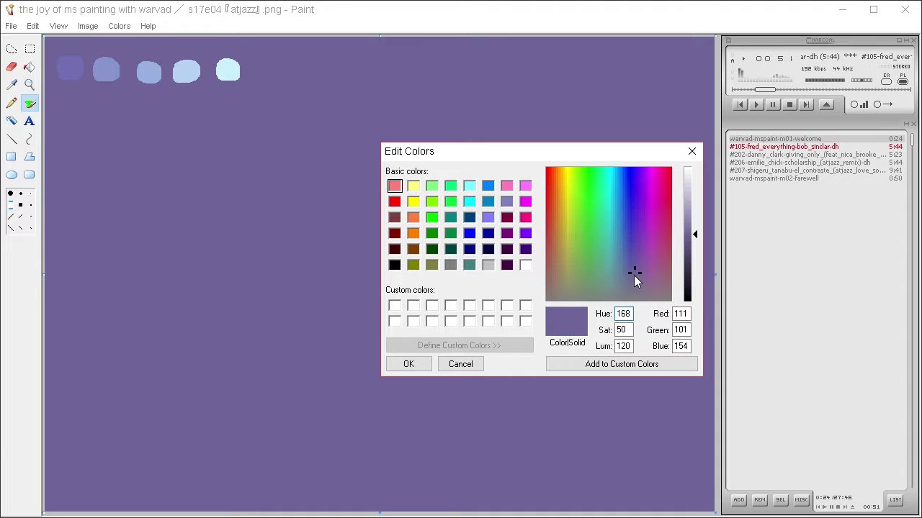
left_click_drag(633, 275, 635, 277)
left_click(694, 241)
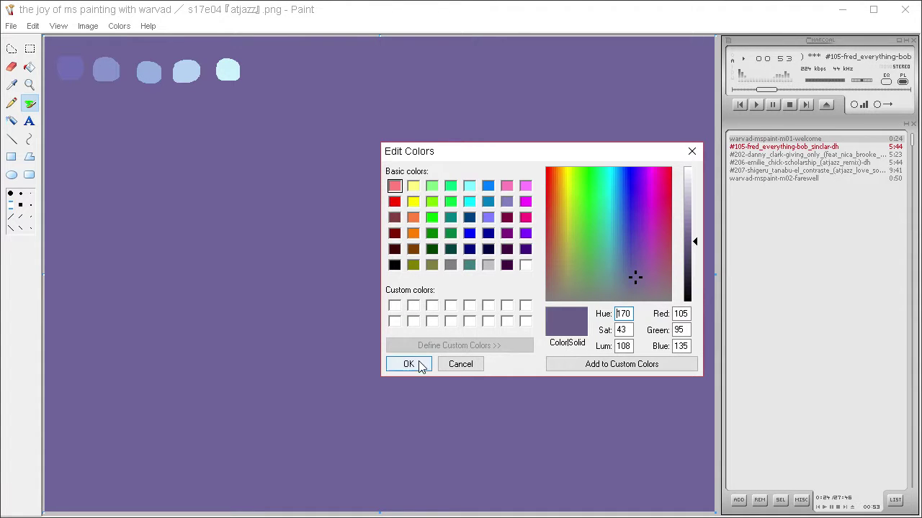
left_click(408, 365)
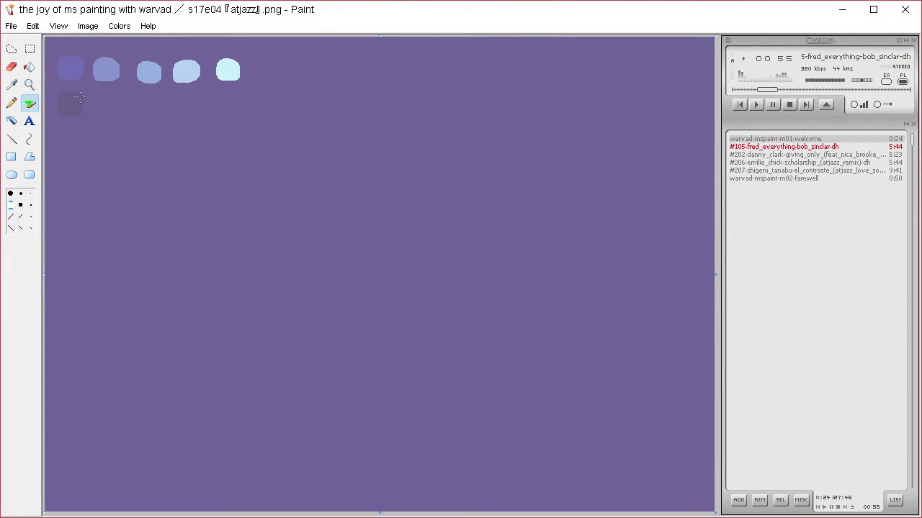
- Mix a darker greyish purple with RGB 98, 87, 108 and brush it as the second swatch of the dark row
left_click(117, 28)
left_click(116, 39)
left_click(505, 344)
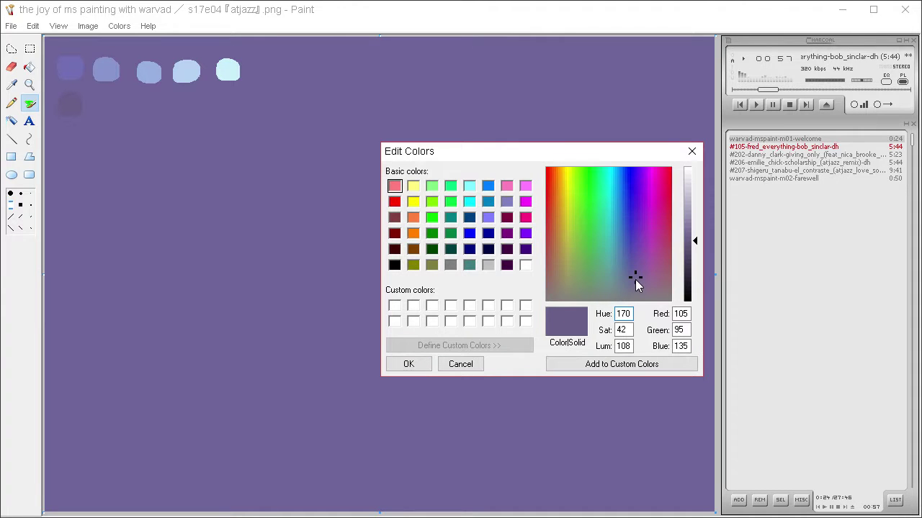
left_click(637, 285)
left_click(693, 243)
left_click(692, 250)
left_click(408, 364)
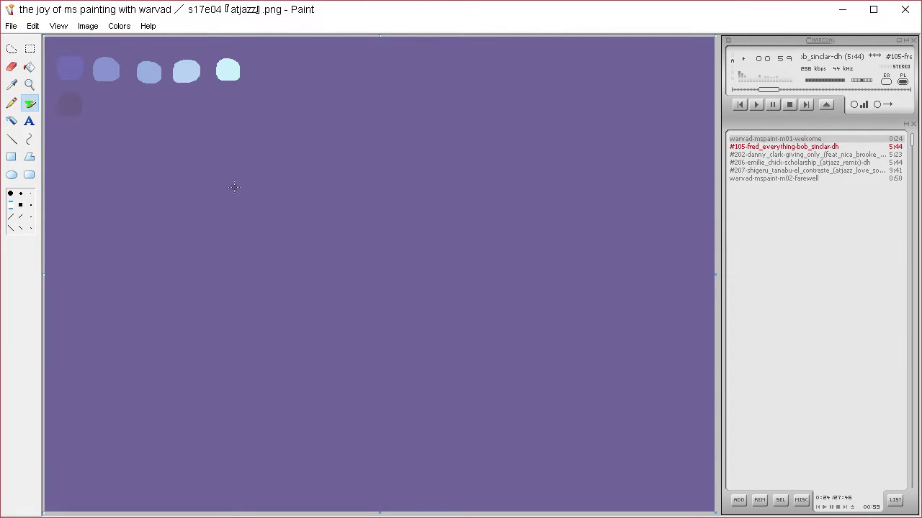
left_click_drag(107, 101, 108, 104)
- Darken the greyish purple to RGB 85, 77, 94 and brush it as the third swatch of the dark row
left_click(119, 26)
left_click(118, 41)
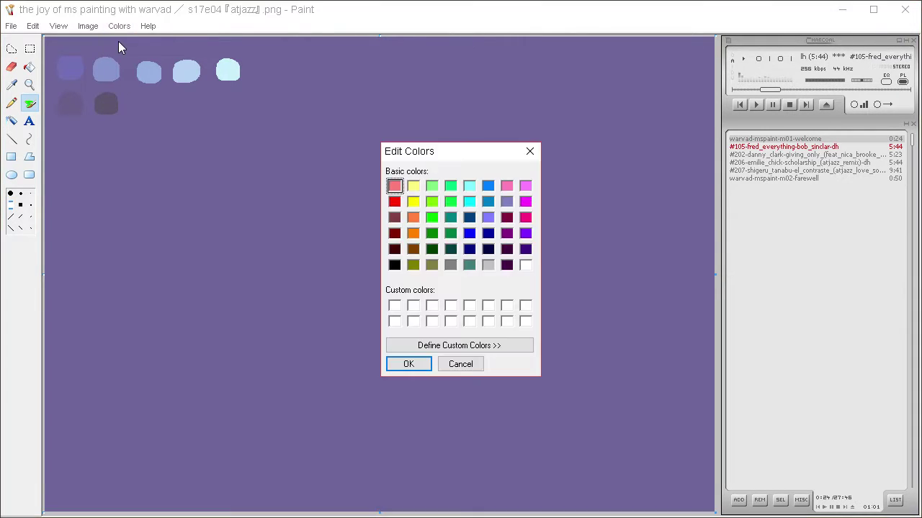
left_click(519, 346)
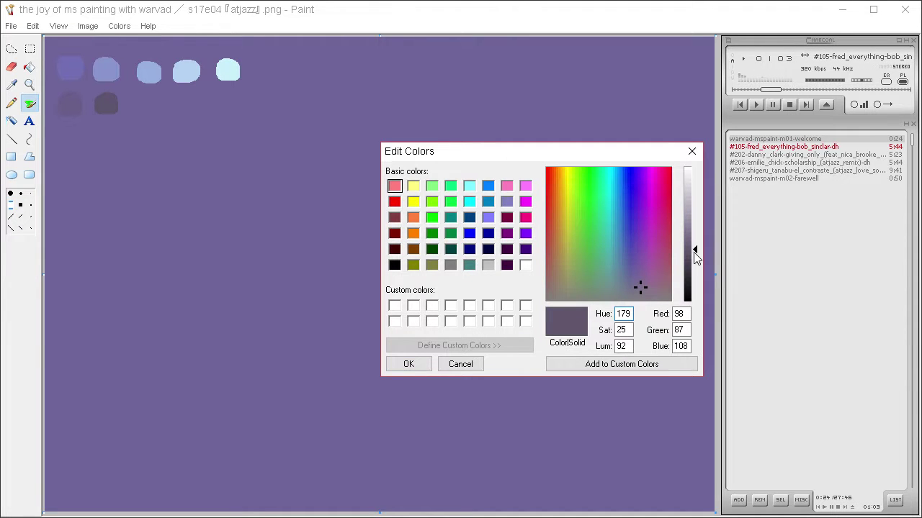
left_click(694, 255)
left_click(409, 364)
left_click_drag(147, 105, 149, 105)
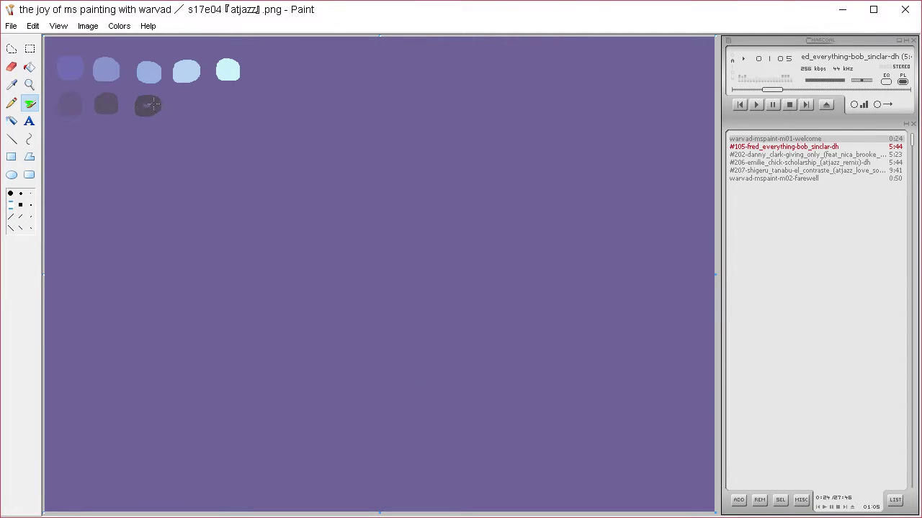
- Mix a deeper purple-grey with RGB 71, 65, 75 and brush it as the fourth swatch of the dark row
left_click(119, 26)
left_click(118, 41)
left_click(519, 346)
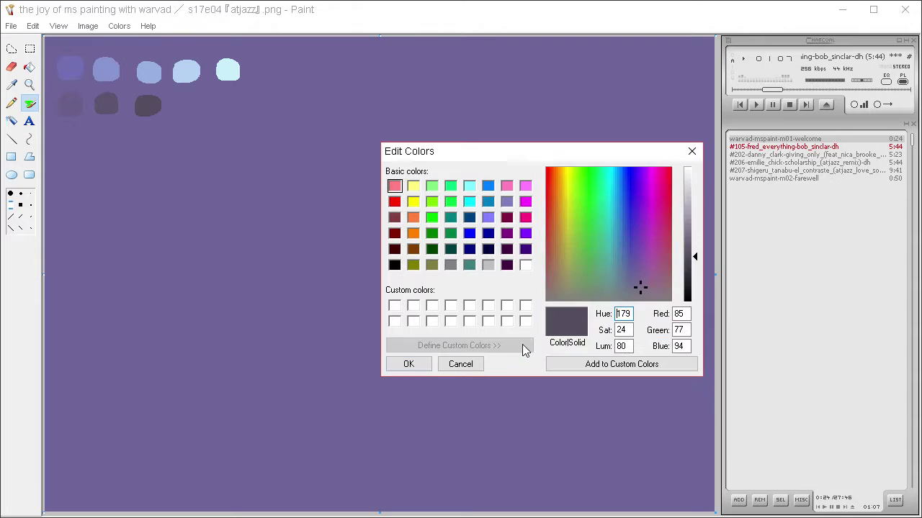
left_click(642, 290)
left_click(687, 265)
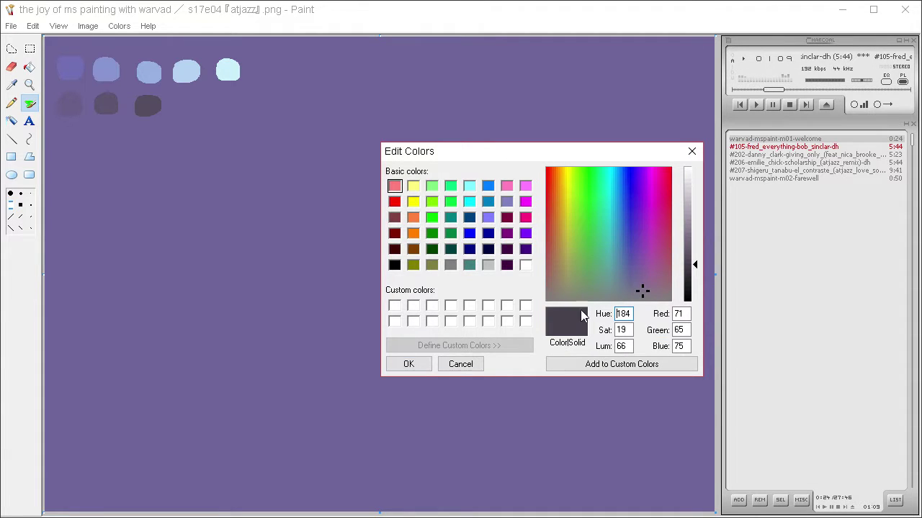
left_click(408, 364)
left_click_drag(185, 103, 183, 106)
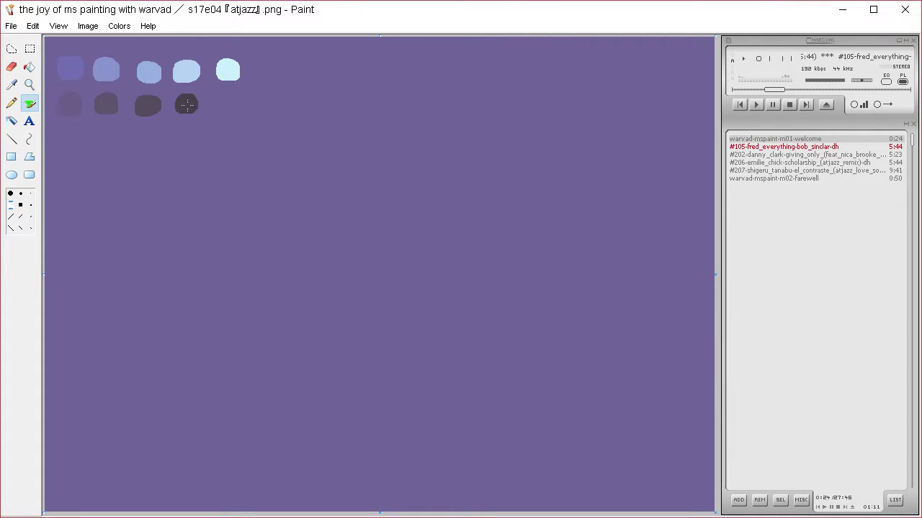
- Mix a near-black purple-grey with RGB 60, 55, 62 and brush it as the fifth swatch of the dark row
left_click(119, 26)
left_click(124, 42)
left_click(504, 346)
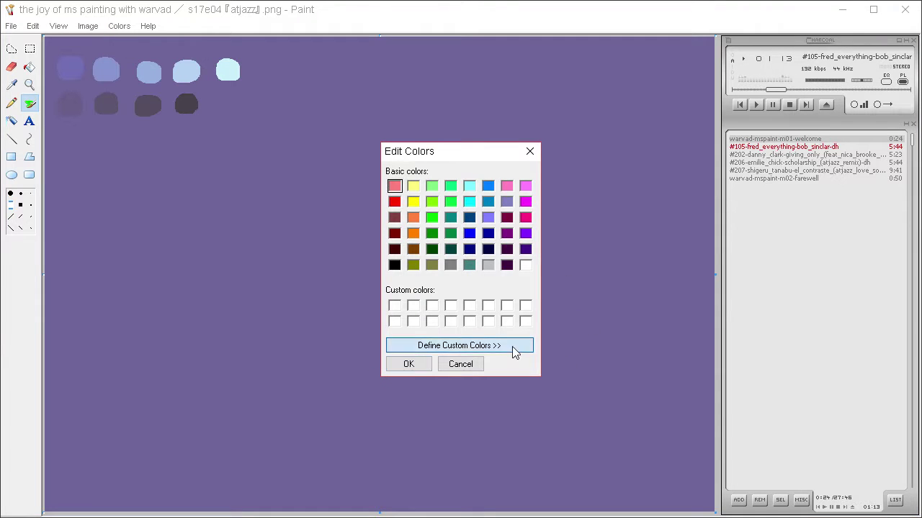
scroll(643, 295, "down", 4)
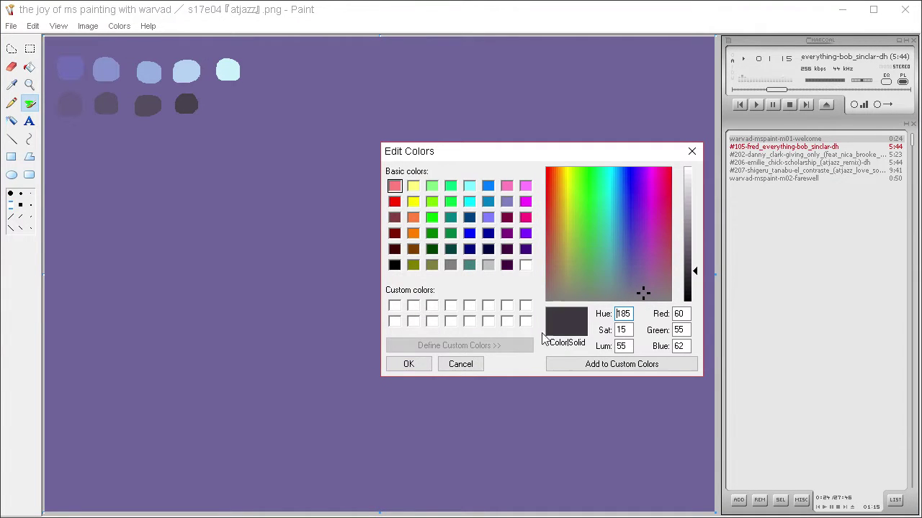
left_click(408, 364)
left_click_drag(224, 108, 225, 105)
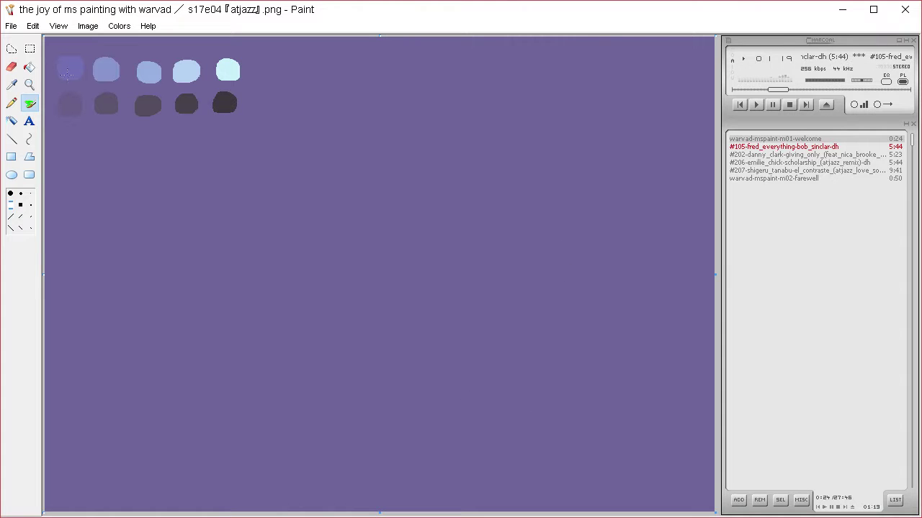
left_click(11, 84)
left_click(136, 69)
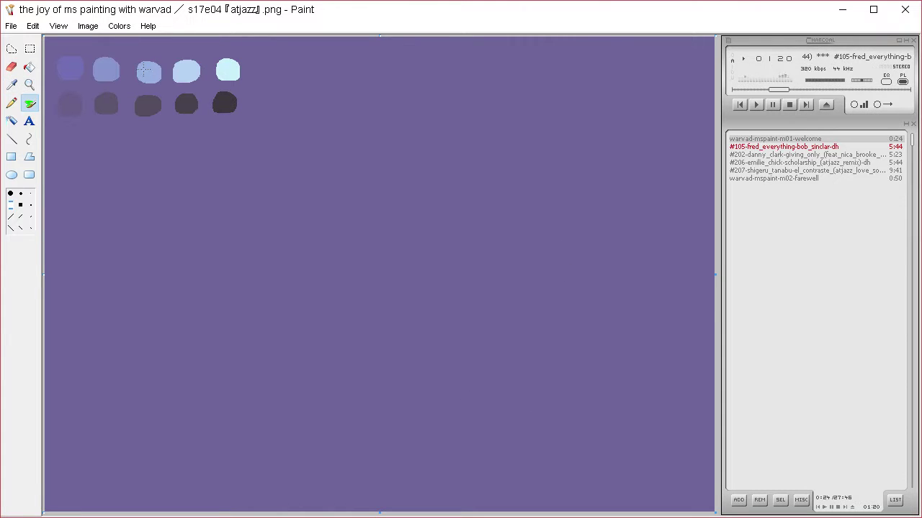
left_click(12, 48)
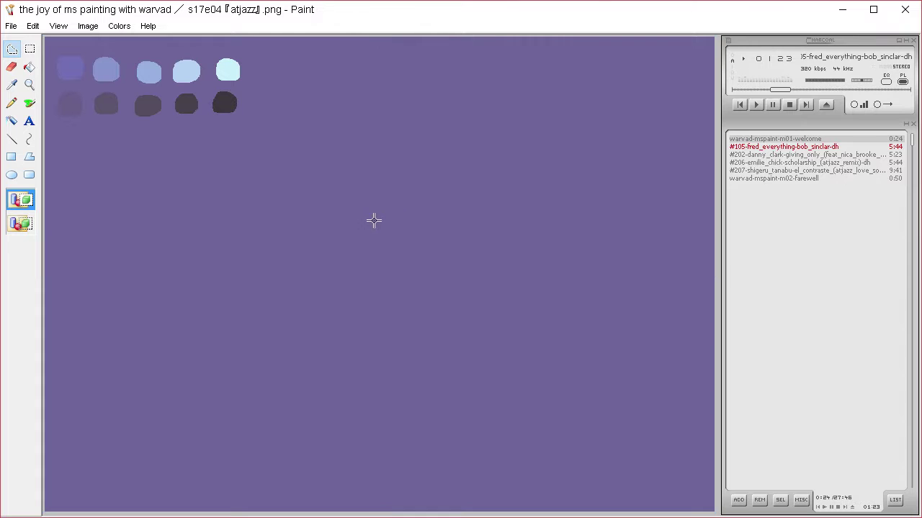
mouse_move(371, 219)
left_mouse_down()
mouse_move(428, 170)
mouse_move(429, 127)
mouse_move(410, 107)
mouse_move(343, 129)
mouse_move(326, 138)
mouse_move(318, 168)
mouse_move(265, 185)
mouse_move(344, 226)
mouse_move(425, 213)
left_mouse_up()
key("Delete")
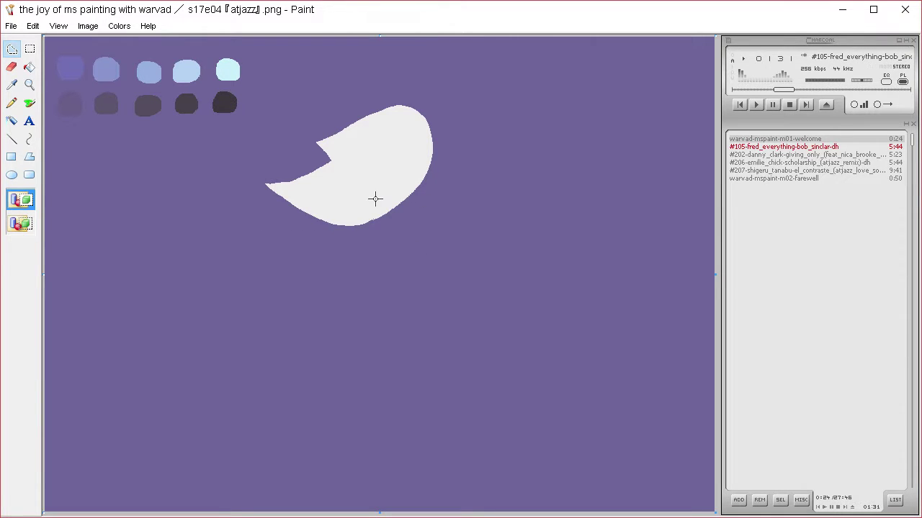
left_click(12, 84)
left_click(12, 48)
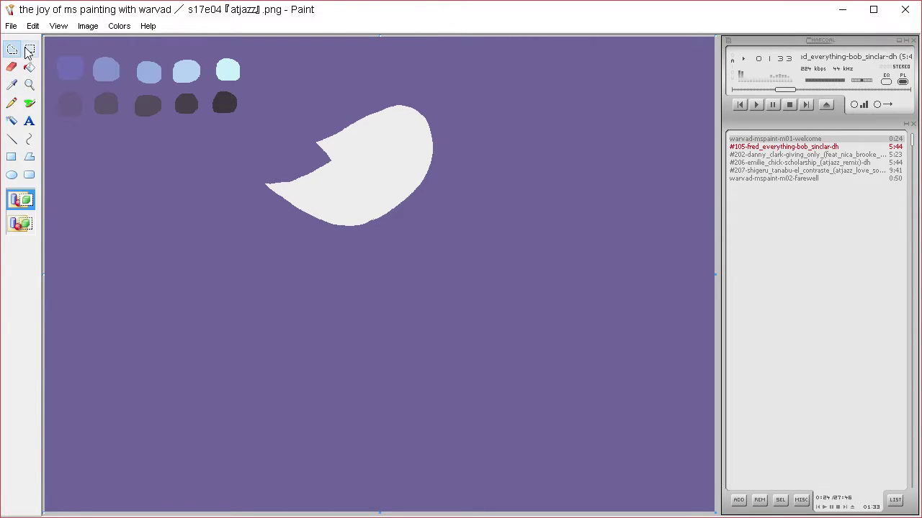
key("ctrl+z")
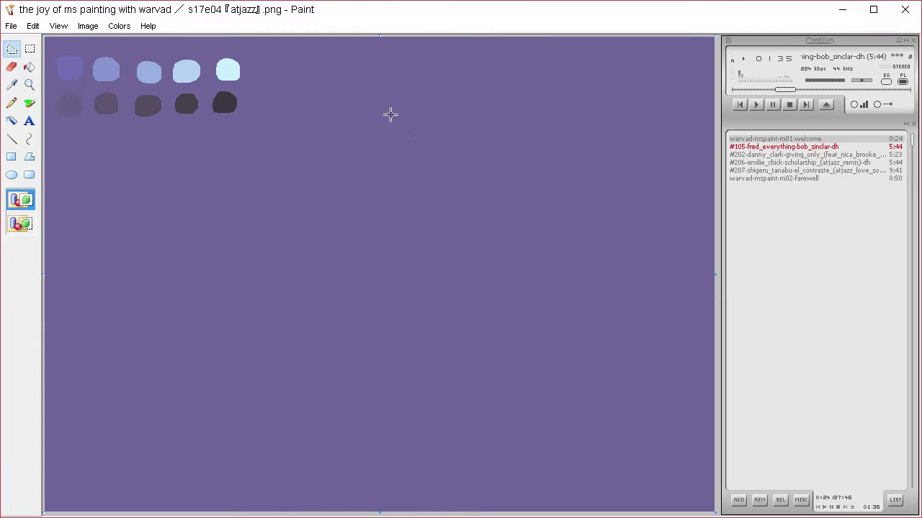
- Lasso and fill an off-white head with a pointed snout facing left, plus a thin rear ear and a broad pointed front ear
mouse_move(403, 154)
left_mouse_down()
mouse_move(345, 189)
mouse_move(338, 216)
mouse_move(350, 238)
mouse_move(405, 230)
mouse_move(438, 196)
mouse_move(425, 158)
mouse_move(406, 150)
mouse_move(432, 97)
mouse_move(489, 54)
mouse_move(483, 128)
left_mouse_up()
key("Delete")
left_click(523, 159)
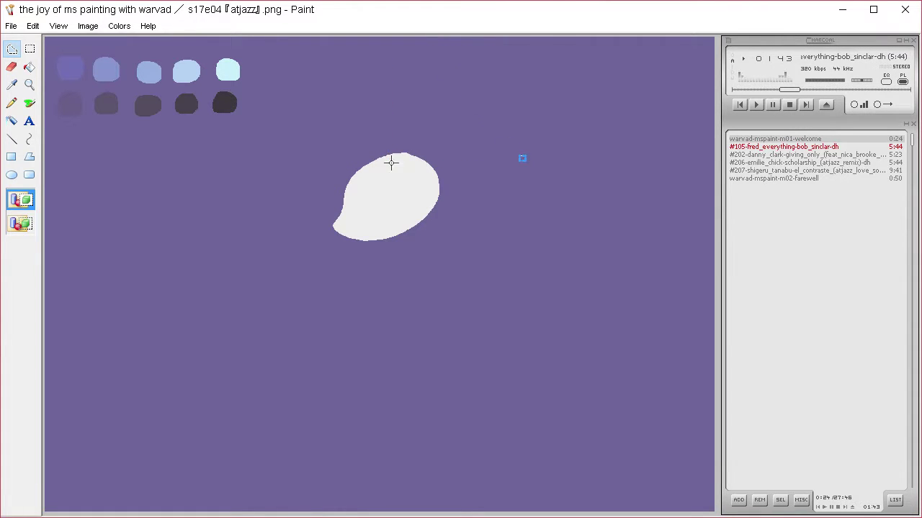
mouse_move(415, 170)
left_mouse_down()
mouse_move(403, 149)
mouse_move(416, 82)
mouse_move(450, 48)
mouse_move(479, 128)
mouse_move(457, 177)
mouse_move(418, 184)
mouse_move(365, 113)
mouse_move(411, 50)
mouse_move(384, 123)
mouse_move(386, 166)
left_mouse_up()
key("Delete")
key("Delete")
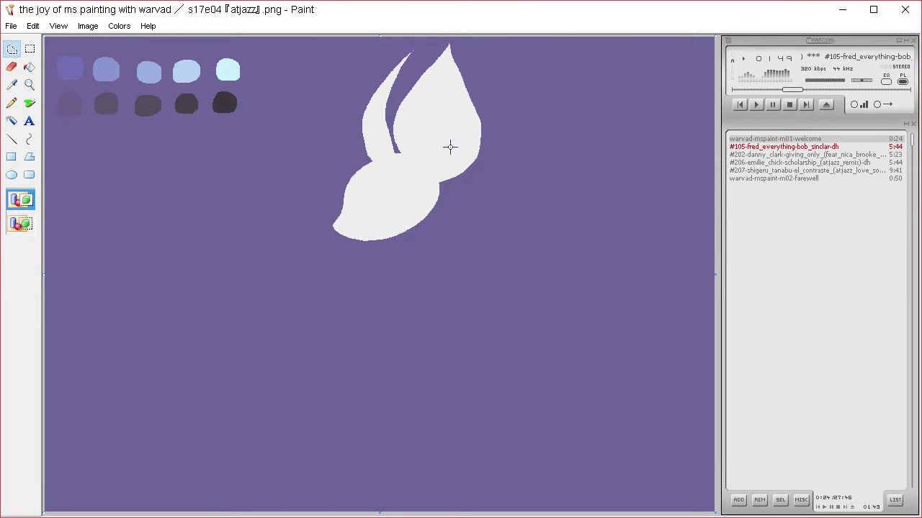
- Sample the purple background colour and cut a round notch out of the broad ear's outer edge near its base
left_click(10, 85)
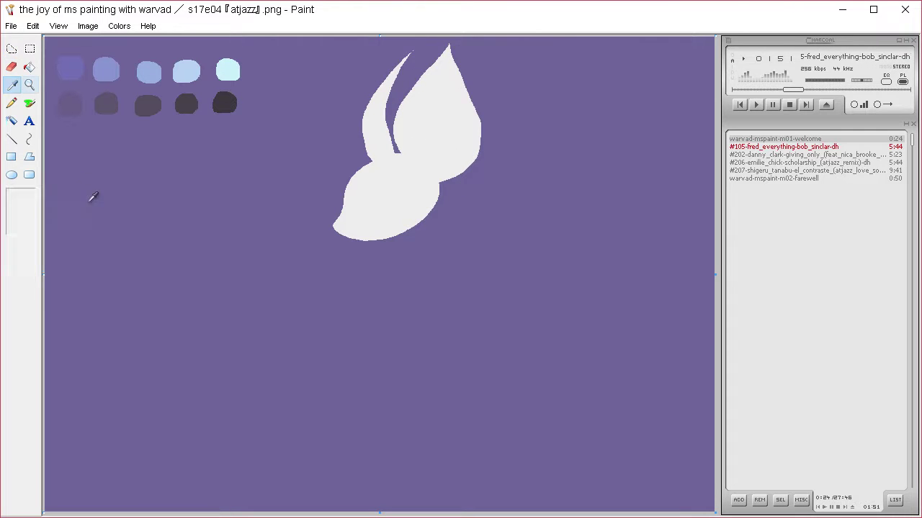
right_click(89, 201)
left_click(17, 50)
mouse_move(473, 166)
left_mouse_down()
mouse_move(437, 153)
mouse_move(457, 133)
mouse_move(475, 142)
mouse_move(472, 166)
left_mouse_up()
key("Delete")
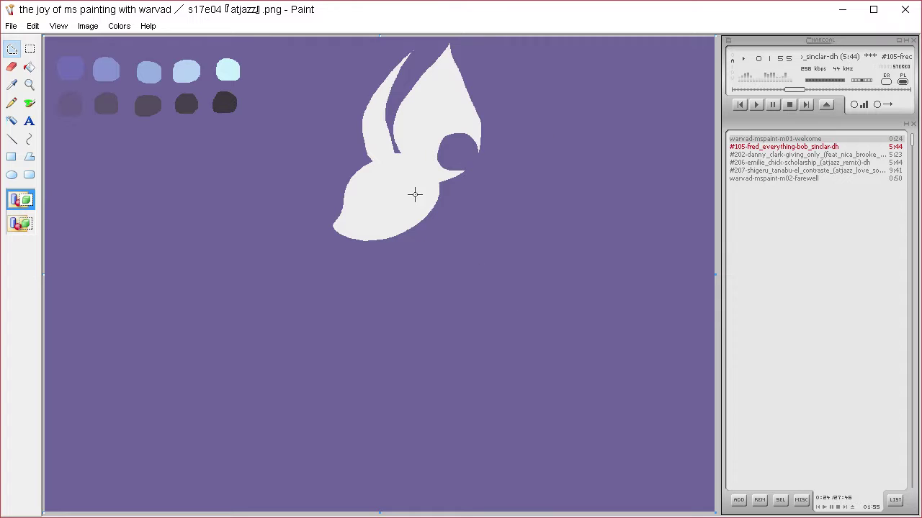
- Sample the darkest swatch and fill a slanted teardrop-shaped eye on the head with it
left_click(12, 85)
left_click(224, 102)
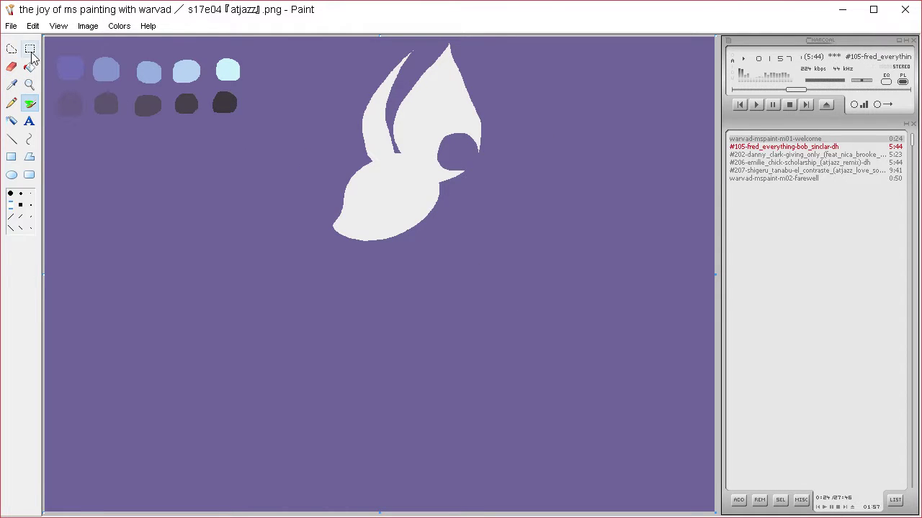
left_click(11, 48)
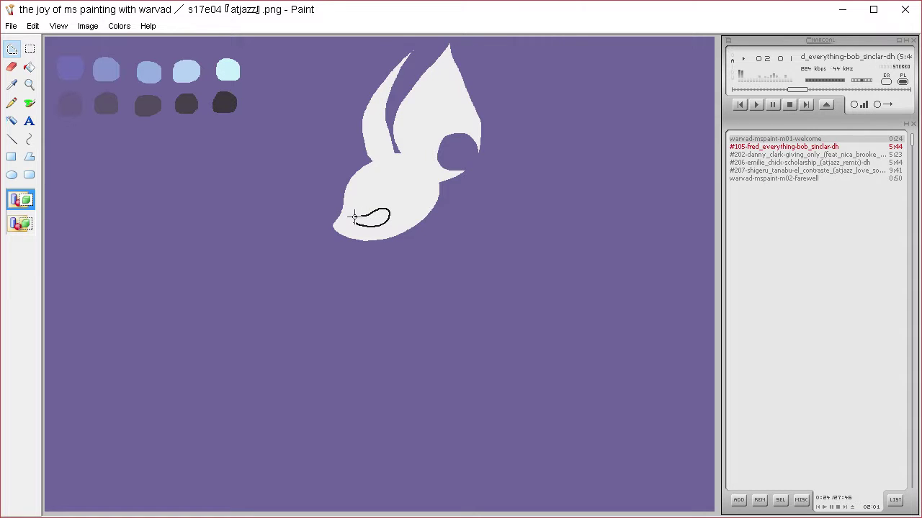
left_click_drag(353, 217, 355, 219)
key("Delete")
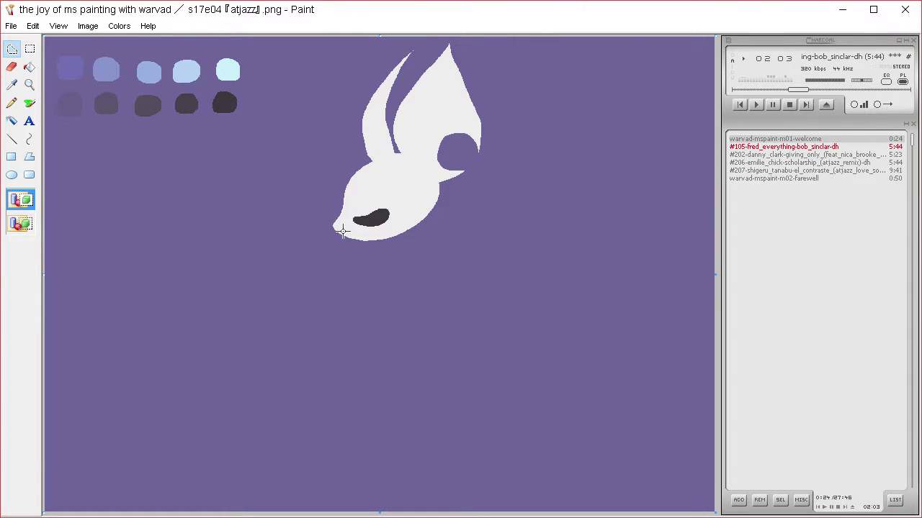
- Fill a small dark nose at the snout's tip and a thin wavy mouth line along the lower jaw
left_click_drag(336, 228, 337, 229)
key("Delete")
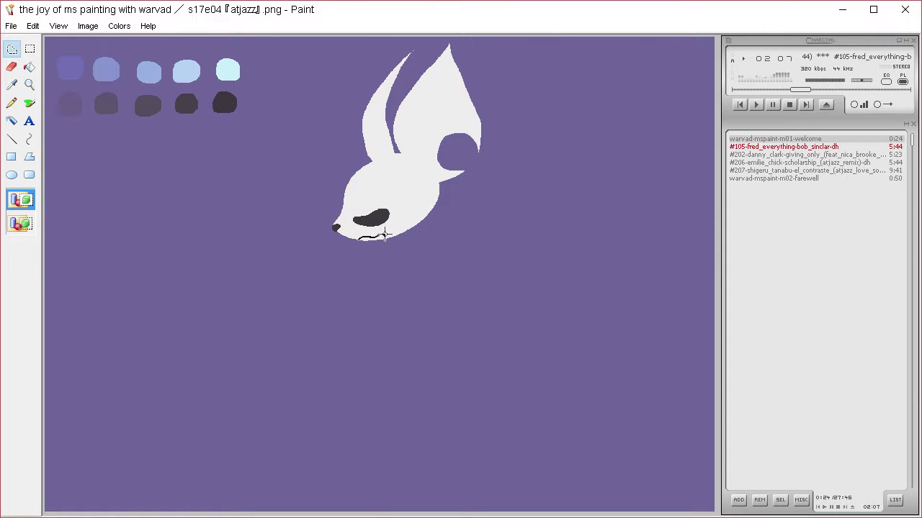
left_click_drag(360, 238, 360, 238)
key("Delete")
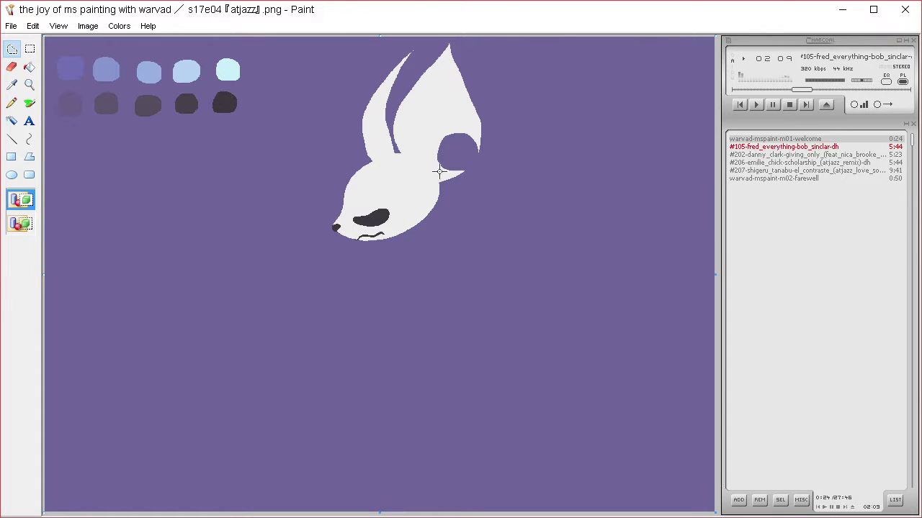
- Sample the first blue-violet swatch and fill a narrow iris in the wide end of the dark eye
left_click(29, 103)
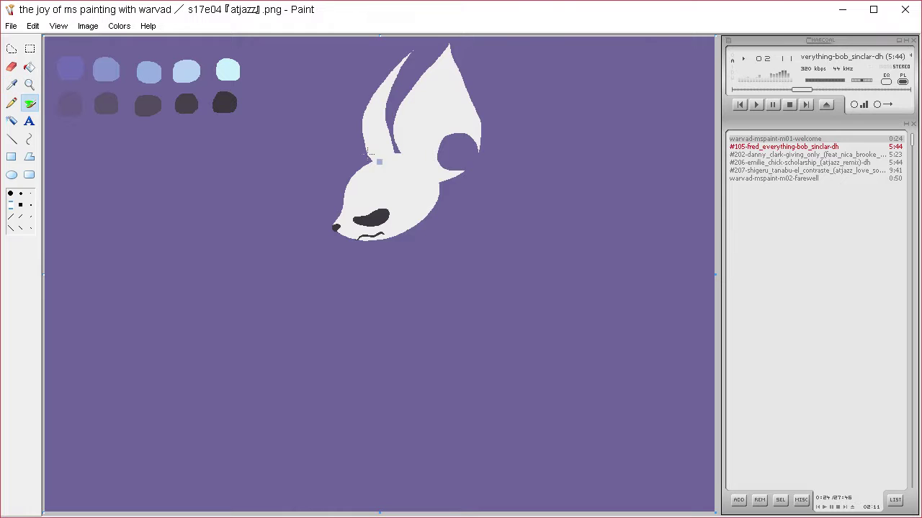
left_click(14, 54)
left_click(13, 85)
right_click(77, 72)
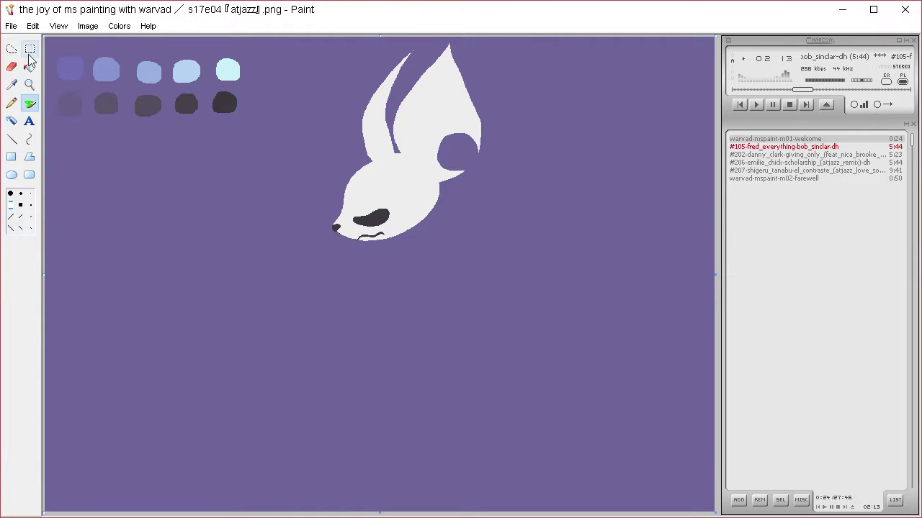
left_click(18, 49)
left_click_drag(379, 214, 380, 216)
key("Delete")
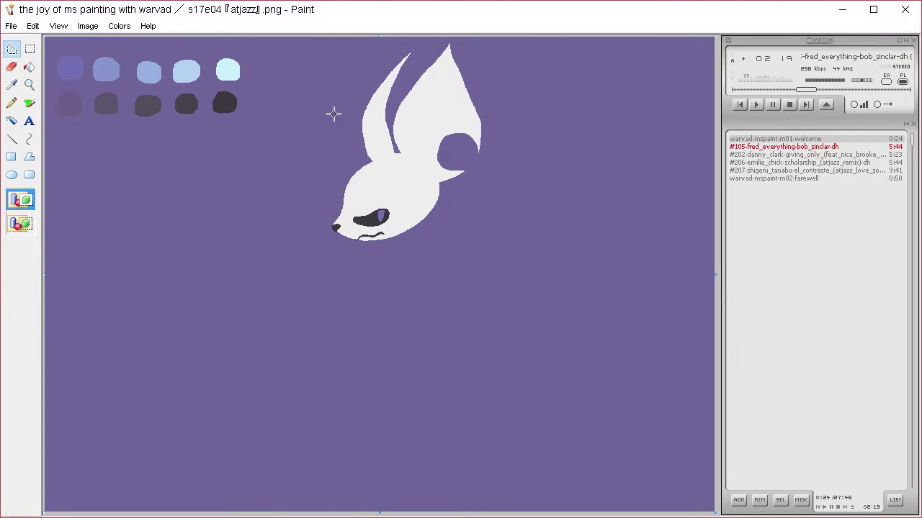
- Sample the second swatch of the blue row and fill the broad ear's interior around the notch, with a jagged fur edge
left_click(13, 85)
left_click(110, 68)
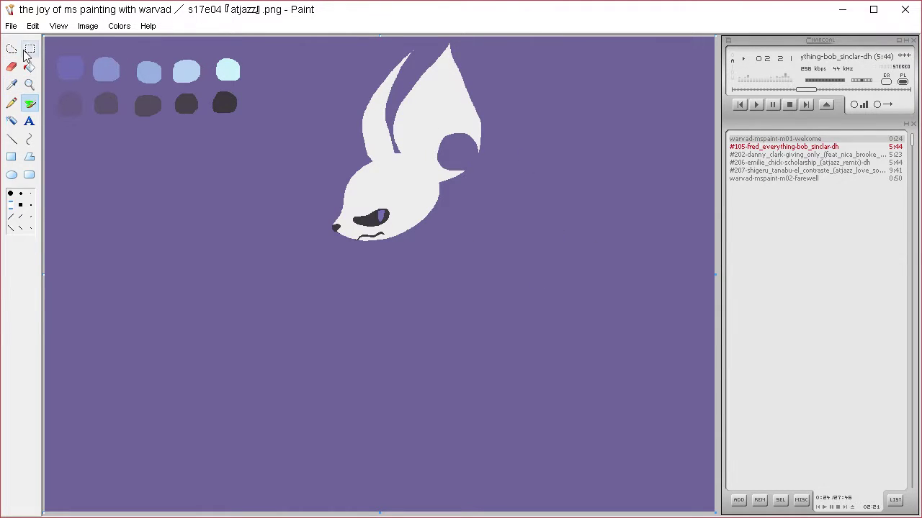
left_click(12, 49)
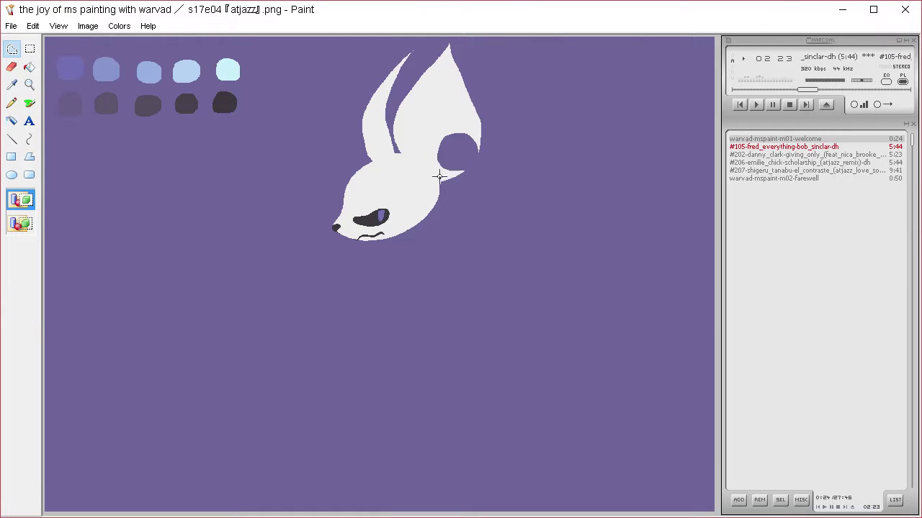
mouse_move(440, 175)
left_mouse_down()
mouse_move(410, 150)
mouse_move(431, 126)
mouse_move(437, 113)
mouse_move(424, 119)
mouse_move(439, 91)
mouse_move(451, 87)
mouse_move(439, 78)
mouse_move(454, 77)
mouse_move(448, 63)
mouse_move(468, 93)
mouse_move(473, 134)
mouse_move(445, 143)
left_mouse_up()
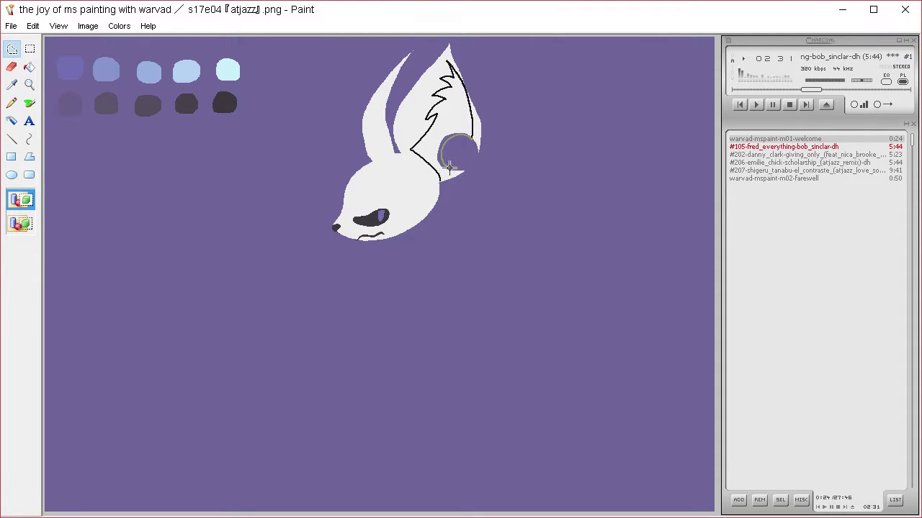
left_click_drag(443, 180, 454, 176)
key("Delete")
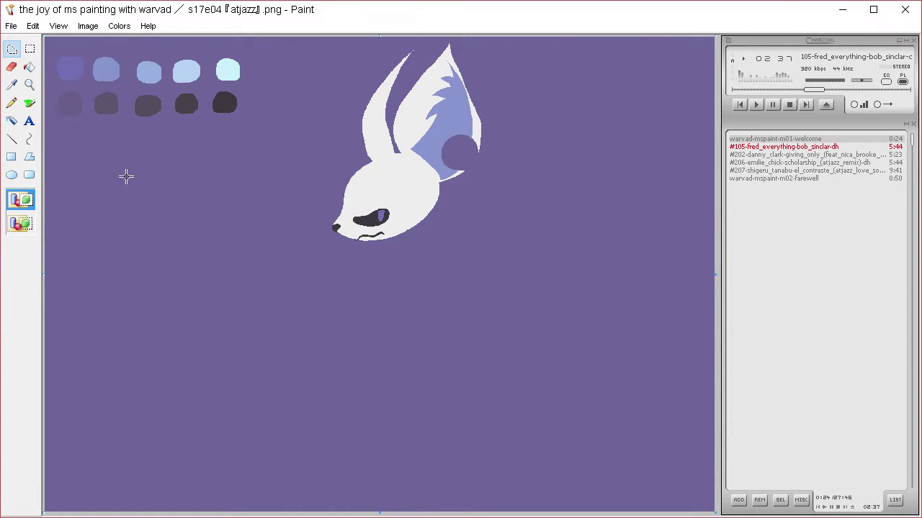
- Fill spiky off-white fur tufts over the inner ear's base where it meets the head
left_click(29, 103)
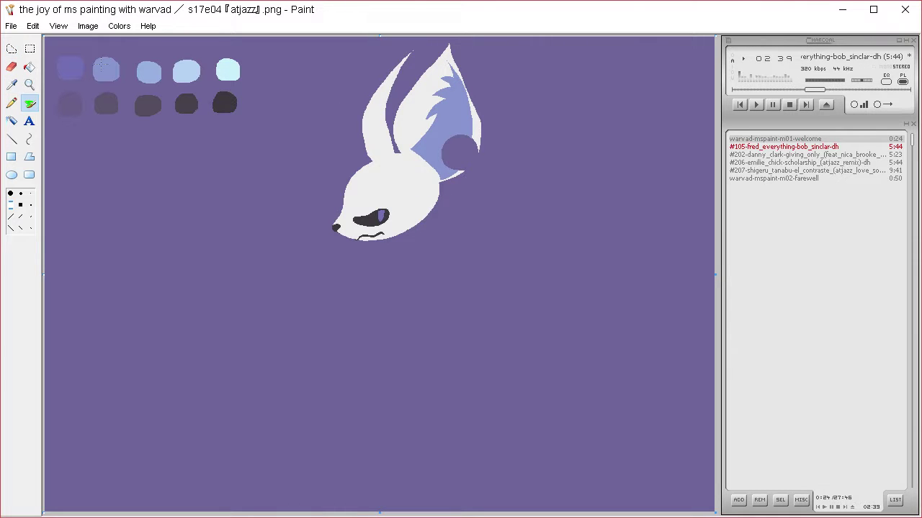
left_click(11, 48)
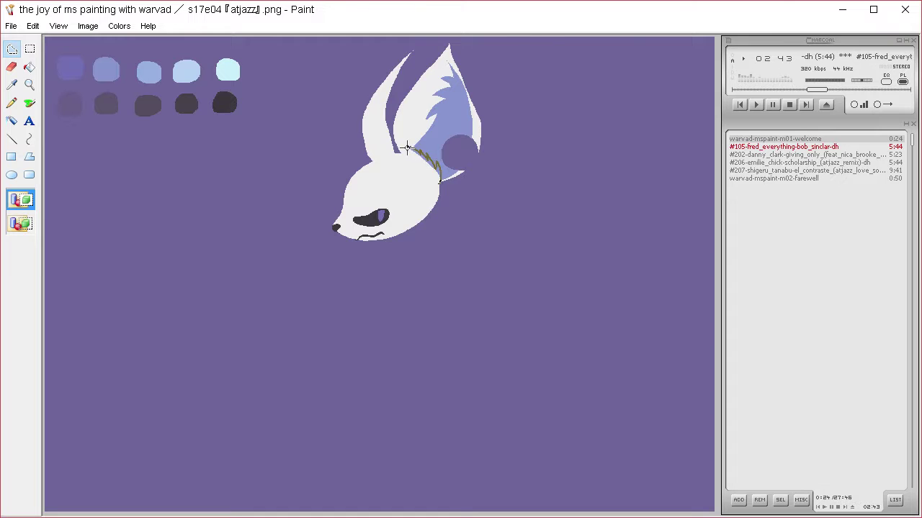
left_click_drag(407, 147, 430, 188)
key("Delete")
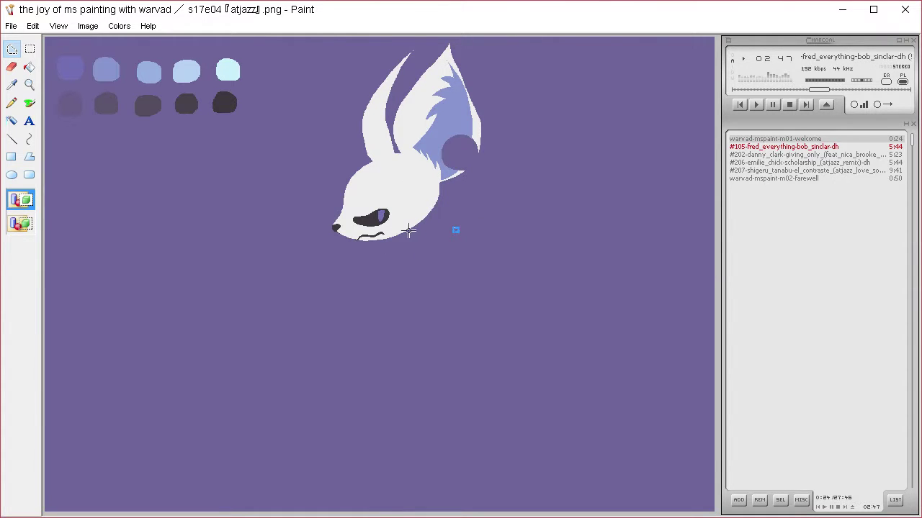
- Add curled off-white fur tufts behind the cheek and along the forehead
mouse_move(394, 236)
left_mouse_down()
mouse_move(416, 249)
mouse_move(429, 231)
mouse_move(447, 226)
mouse_move(437, 229)
mouse_move(442, 218)
mouse_move(450, 230)
mouse_move(452, 192)
mouse_move(427, 193)
left_mouse_up()
key("Delete")
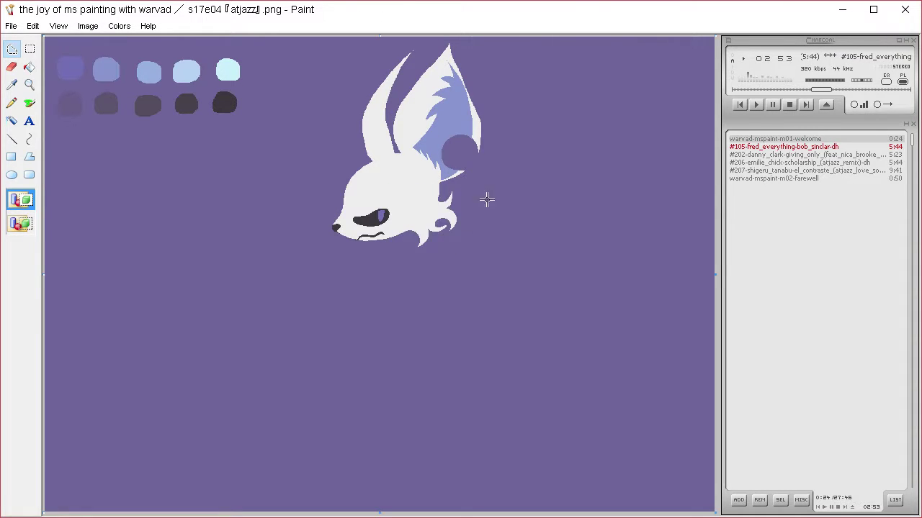
mouse_move(375, 157)
left_mouse_down()
mouse_move(338, 157)
mouse_move(350, 169)
mouse_move(333, 172)
mouse_move(339, 188)
mouse_move(329, 191)
mouse_move(344, 209)
left_mouse_up()
key("Delete")
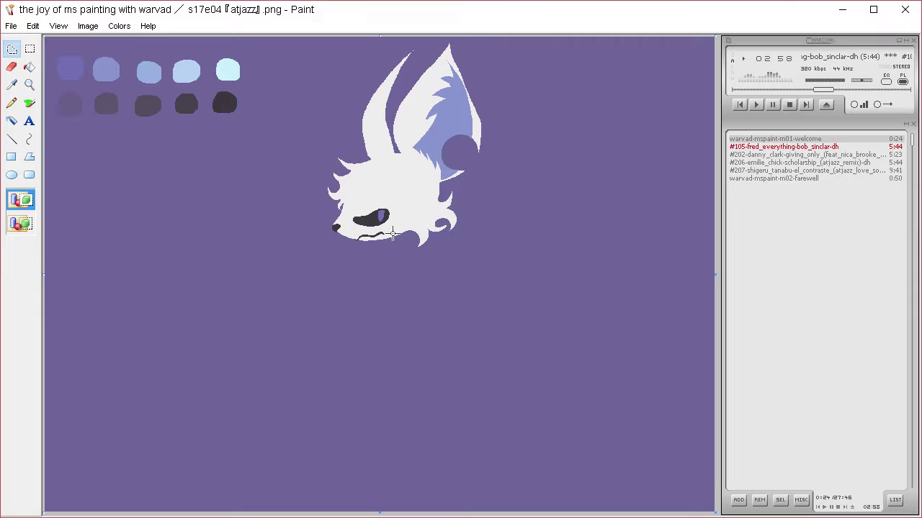
- Fill a long off-white neck with spiky chest fur, leading down into a pear-shaped body
mouse_move(398, 232)
left_mouse_down()
mouse_move(377, 278)
mouse_move(380, 320)
mouse_move(448, 407)
mouse_move(453, 429)
mouse_move(425, 485)
mouse_move(378, 477)
mouse_move(354, 452)
mouse_move(348, 412)
mouse_move(367, 349)
mouse_move(338, 370)
mouse_move(343, 342)
left_mouse_up()
mouse_move(351, 337)
left_mouse_down()
mouse_move(333, 305)
mouse_move(352, 320)
mouse_move(349, 302)
mouse_move(333, 283)
mouse_move(361, 277)
mouse_move(334, 263)
mouse_move(362, 268)
mouse_move(357, 257)
mouse_move(392, 227)
mouse_move(377, 258)
mouse_move(398, 224)
mouse_move(375, 258)
mouse_move(392, 239)
left_mouse_up()
key("Delete")
key("Delete")
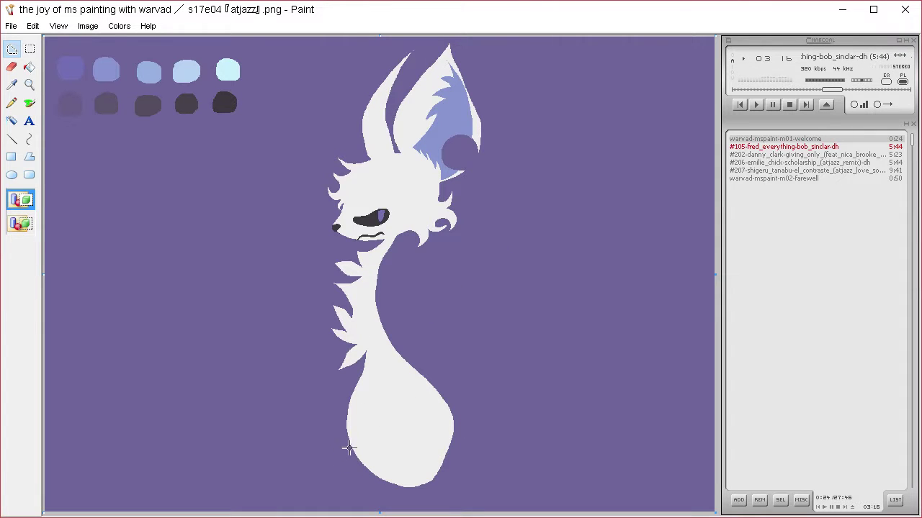
- Fill out the lower chest and add a standing leg with a flat foot and a raised, bent forepaw in off-white
mouse_move(350, 436)
left_mouse_down()
mouse_move(357, 487)
mouse_move(375, 430)
left_mouse_up()
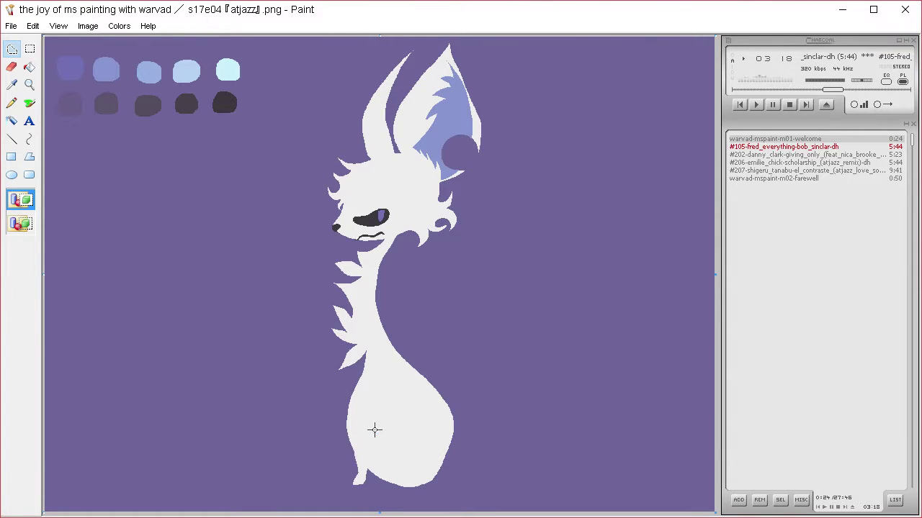
mouse_move(358, 387)
left_mouse_down()
mouse_move(350, 338)
mouse_move(395, 392)
left_mouse_up()
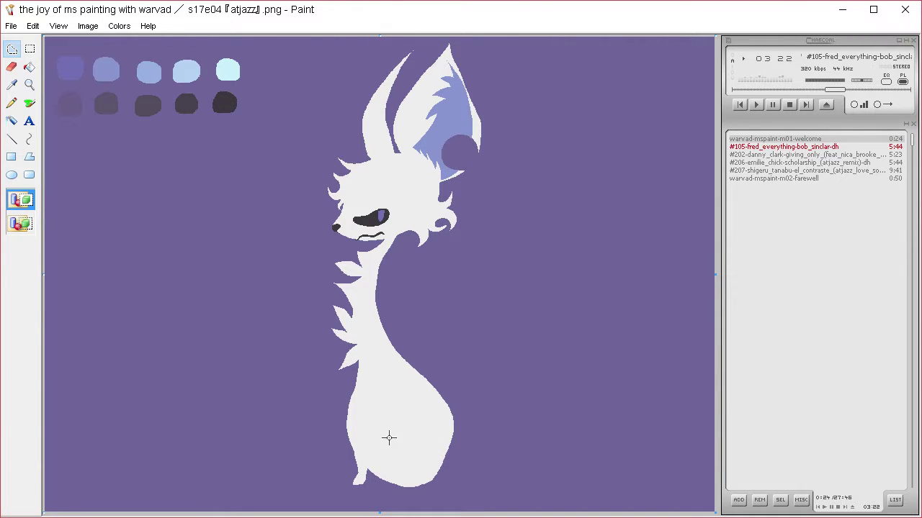
mouse_move(403, 435)
left_mouse_down()
mouse_move(360, 445)
mouse_move(357, 481)
mouse_move(329, 485)
mouse_move(368, 488)
mouse_move(443, 446)
left_mouse_up()
left_click_drag(372, 481, 365, 477)
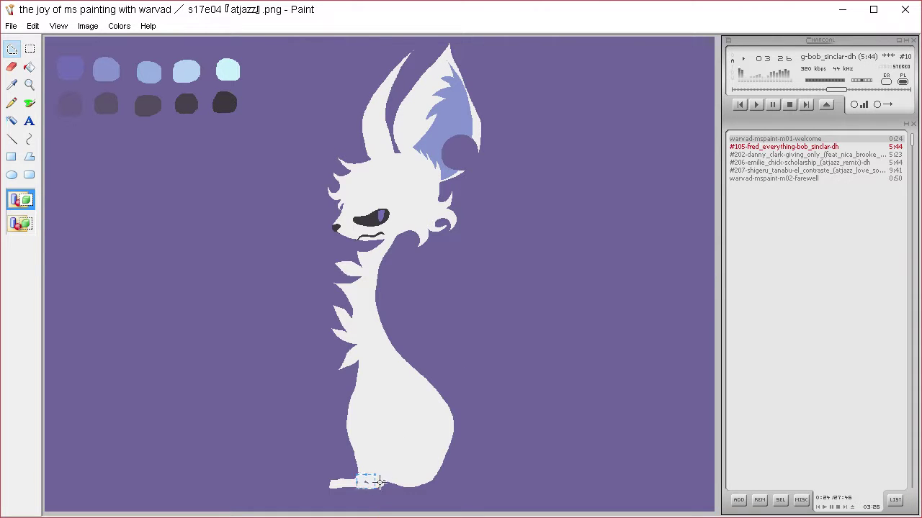
key("Delete")
mouse_move(360, 318)
left_mouse_down()
mouse_move(345, 390)
mouse_move(317, 360)
mouse_move(293, 357)
mouse_move(280, 368)
mouse_move(315, 376)
mouse_move(353, 422)
left_mouse_up()
key("Delete")
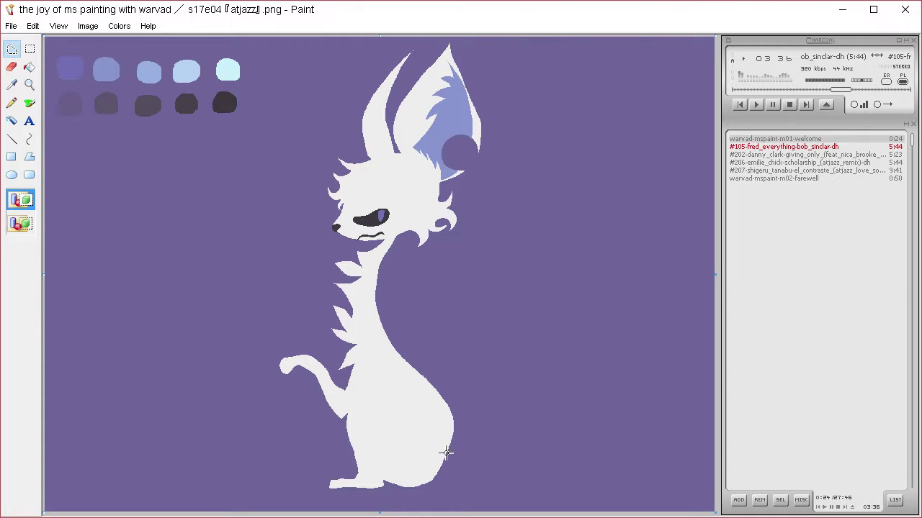
- Fill a long S-curved tail in the second blue-row swatch colour, sweeping from the rump across the body and curling above the raised paw
mouse_move(437, 467)
left_mouse_down()
mouse_move(475, 473)
mouse_move(536, 447)
mouse_move(574, 388)
mouse_move(549, 339)
mouse_move(427, 355)
mouse_move(342, 423)
mouse_move(290, 443)
mouse_move(254, 436)
mouse_move(228, 411)
mouse_move(244, 373)
left_mouse_up()
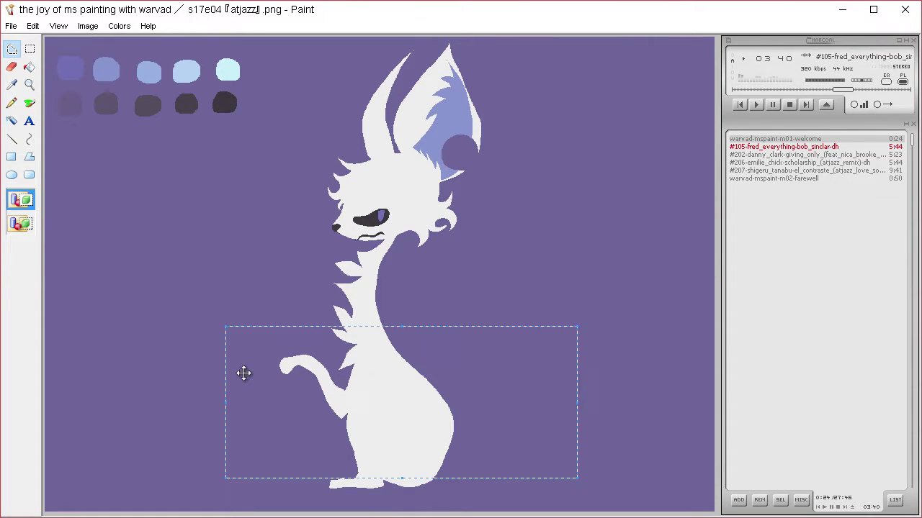
left_click(14, 81)
right_click(108, 69)
left_click(16, 48)
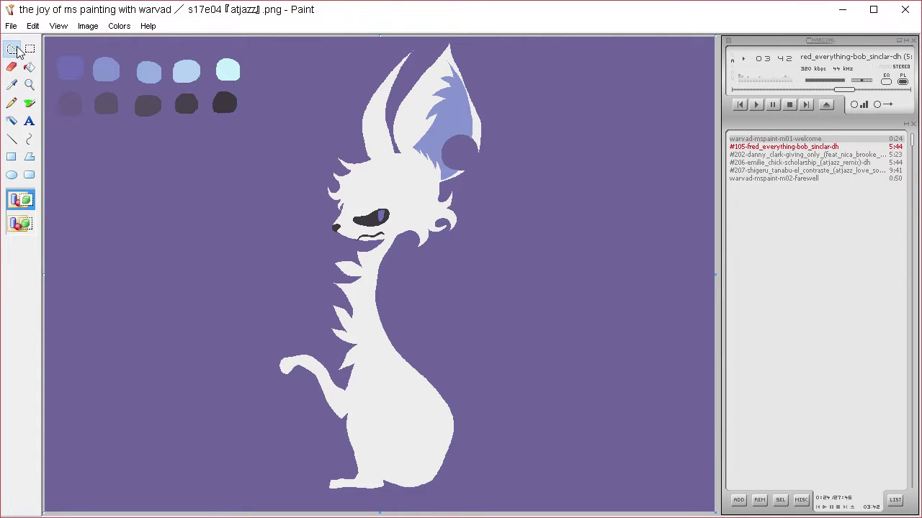
mouse_move(429, 483)
left_mouse_down()
mouse_move(493, 476)
mouse_move(523, 447)
mouse_move(535, 399)
mouse_move(509, 364)
mouse_move(466, 364)
mouse_move(390, 402)
mouse_move(305, 406)
mouse_move(224, 360)
mouse_move(232, 304)
mouse_move(283, 306)
mouse_move(299, 348)
mouse_move(301, 321)
mouse_move(288, 302)
mouse_move(257, 289)
mouse_move(219, 302)
mouse_move(207, 335)
mouse_move(218, 374)
mouse_move(232, 392)
mouse_move(280, 413)
mouse_move(369, 417)
mouse_move(467, 377)
mouse_move(507, 377)
mouse_move(524, 406)
mouse_move(510, 452)
mouse_move(469, 479)
mouse_move(429, 481)
left_mouse_up()
key("Delete")
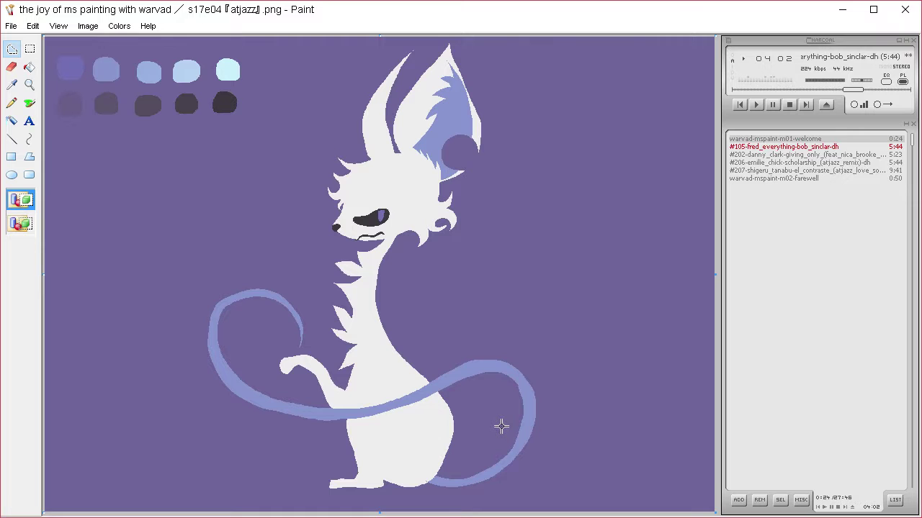
left_click(29, 103)
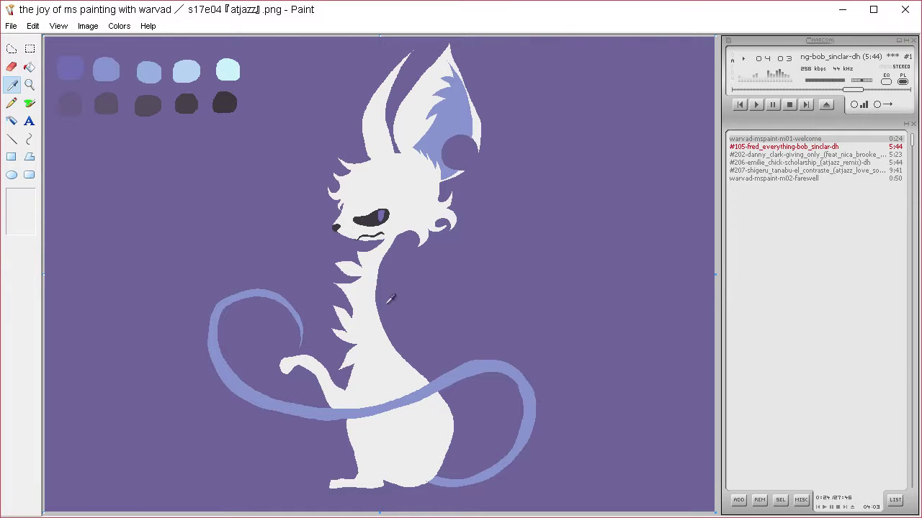
- Slim the standing foreleg with background purple, open a narrow gap behind it, and patch the tail above it in its own blue
left_click(12, 51)
mouse_move(346, 412)
left_mouse_down()
mouse_move(335, 479)
mouse_move(362, 428)
mouse_move(348, 413)
left_mouse_up()
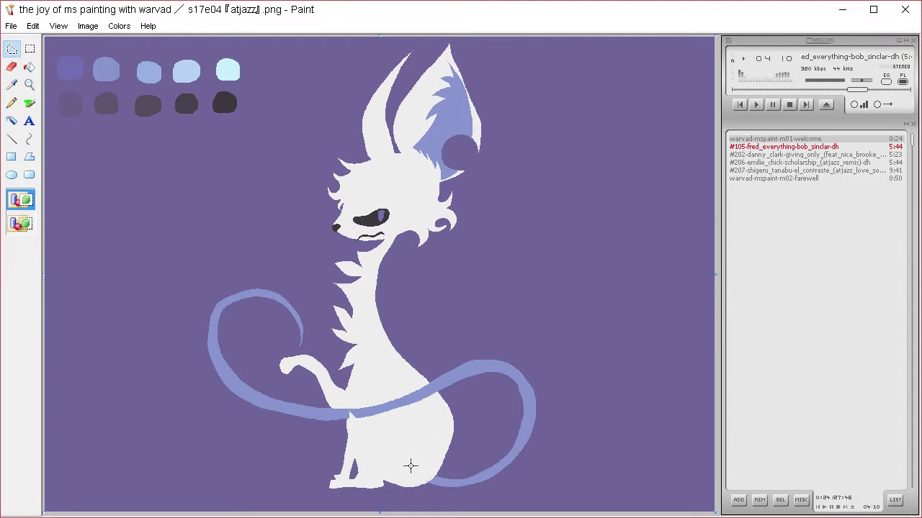
left_click(382, 445)
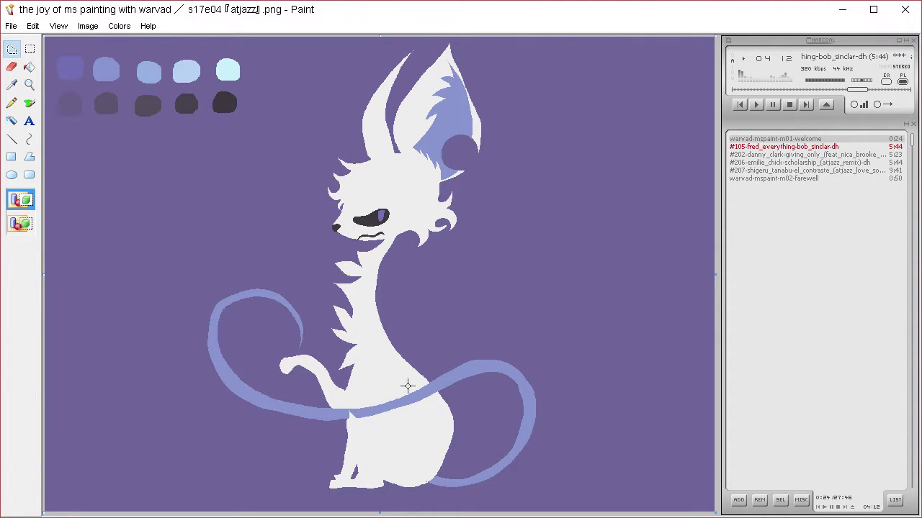
left_click(30, 103)
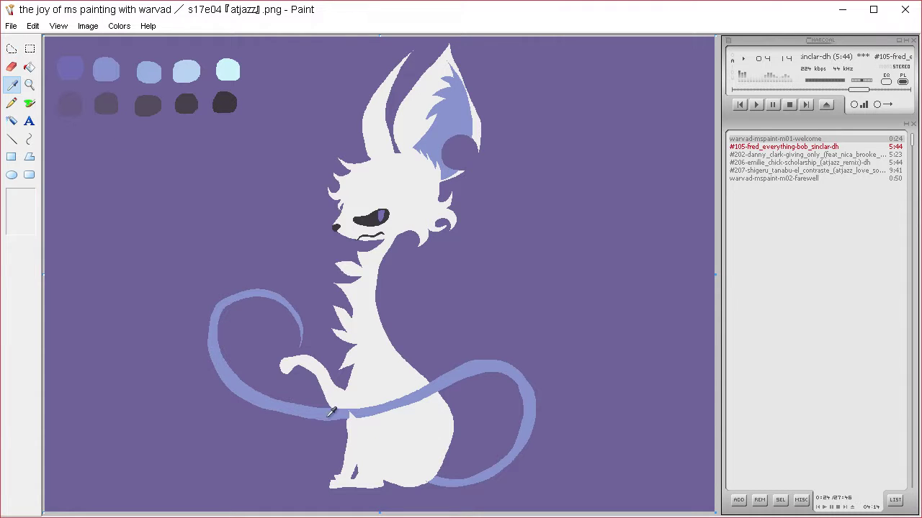
left_click(17, 49)
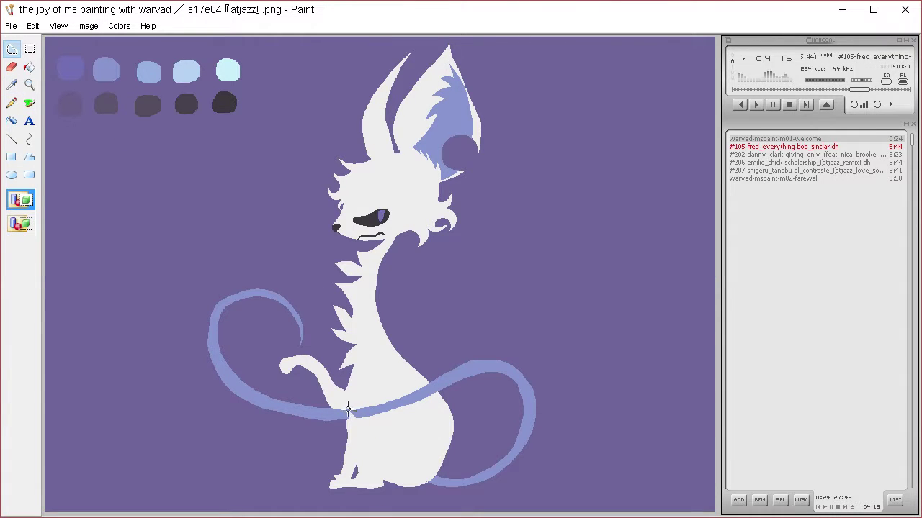
left_click_drag(364, 417, 365, 413)
key("Delete")
- Add pointed, curling off-white fur tufts along the back of the neck
left_click(30, 103)
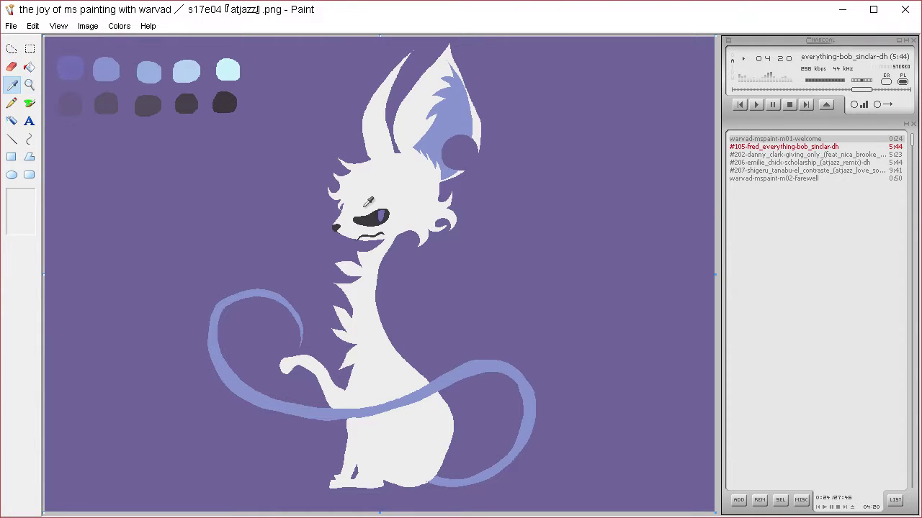
left_click(17, 49)
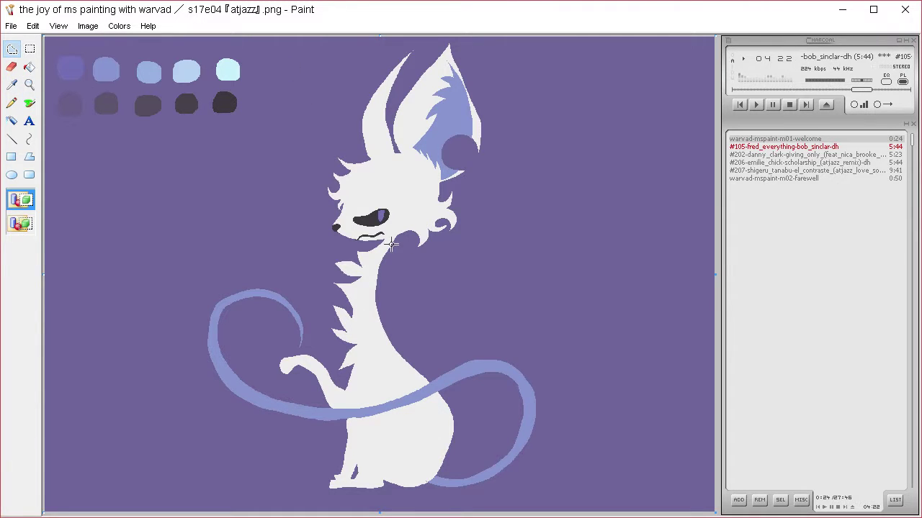
mouse_move(399, 233)
left_mouse_down()
mouse_move(390, 267)
mouse_move(405, 278)
mouse_move(382, 275)
mouse_move(397, 300)
mouse_move(388, 290)
mouse_move(383, 298)
mouse_move(404, 301)
mouse_move(399, 316)
mouse_move(385, 316)
mouse_move(393, 333)
mouse_move(377, 323)
mouse_move(369, 286)
mouse_move(391, 232)
left_mouse_up()
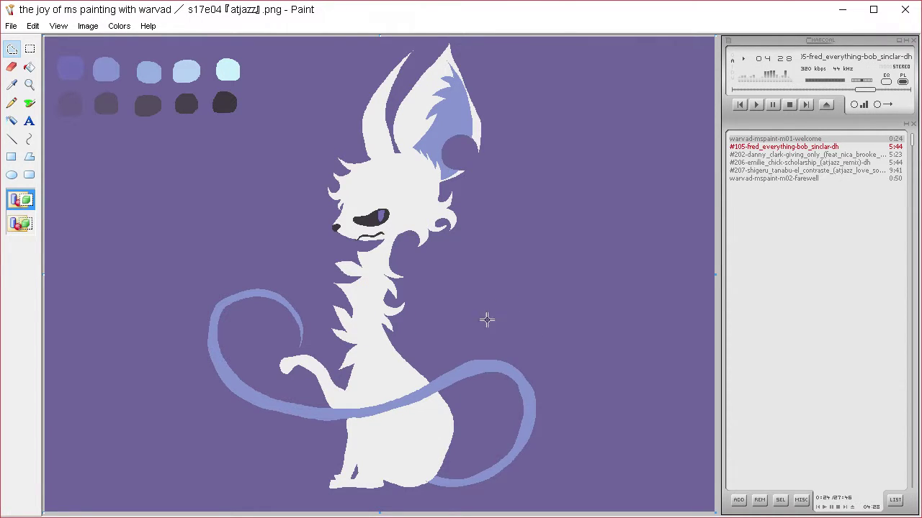
- Try off-white fur tufts and a fuller outline on the rump near the tail's base, and undo both attempts
mouse_move(446, 452)
left_mouse_down()
mouse_move(463, 470)
mouse_move(443, 477)
mouse_move(456, 488)
mouse_move(433, 504)
mouse_move(407, 479)
mouse_move(430, 440)
left_mouse_up()
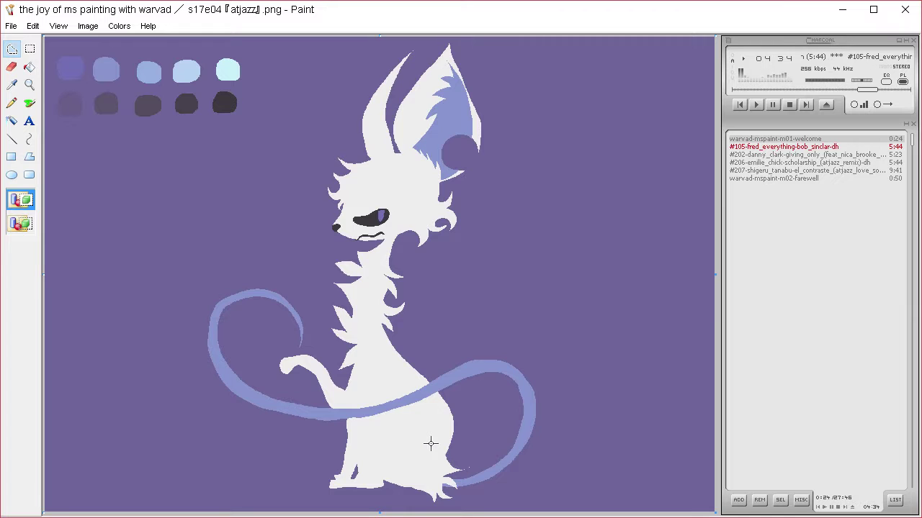
key("ctrl+z")
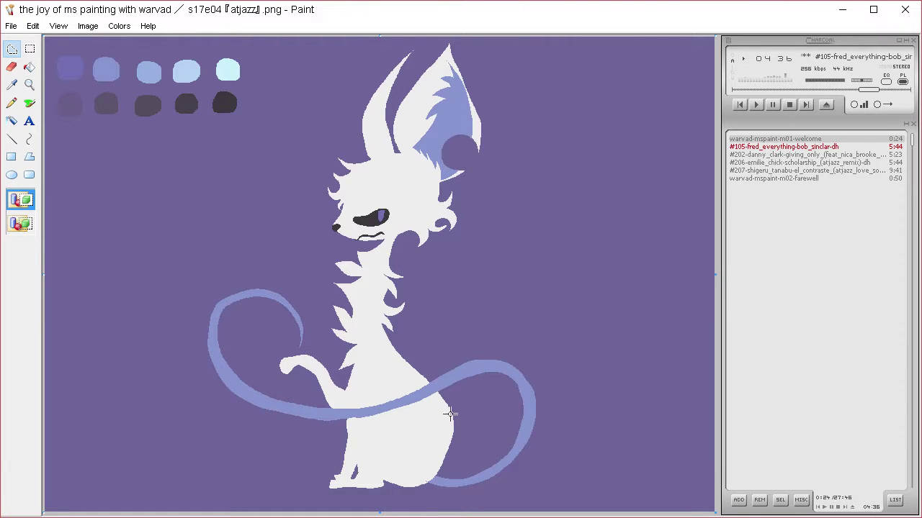
mouse_move(441, 397)
left_mouse_down()
mouse_move(462, 432)
mouse_move(452, 475)
mouse_move(422, 491)
mouse_move(392, 467)
left_mouse_up()
key("Delete")
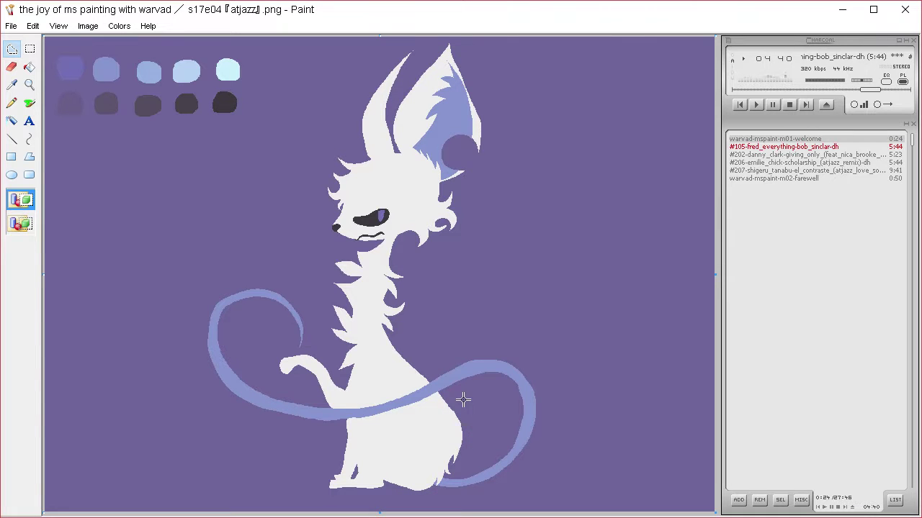
key("ctrl+z")
- Widen the rump into a smooth off-white curve, and cut out the stretch of tail just behind the back with background purple
mouse_move(440, 398)
left_mouse_down()
mouse_move(461, 447)
mouse_move(452, 467)
mouse_move(439, 480)
mouse_move(392, 484)
left_mouse_up()
key("Delete")
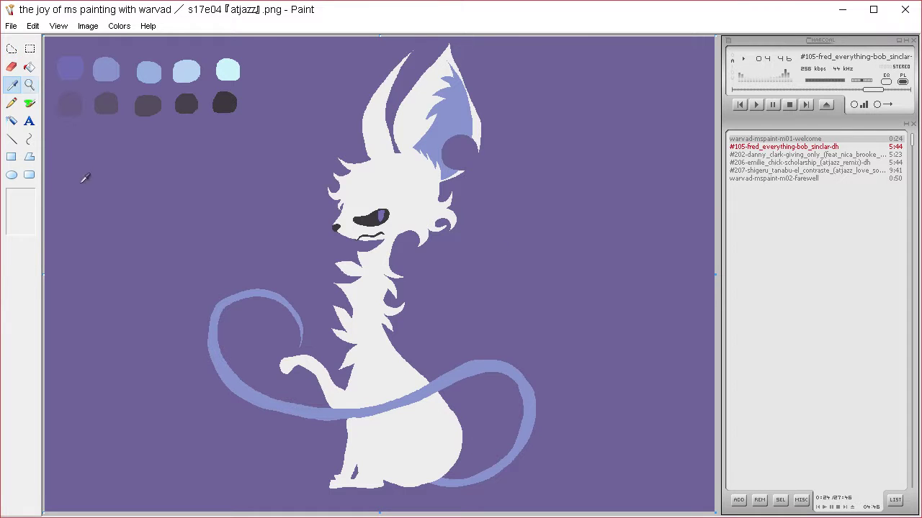
mouse_move(408, 308)
left_mouse_down()
mouse_move(386, 323)
mouse_move(394, 357)
mouse_move(456, 404)
mouse_move(470, 435)
mouse_move(476, 402)
mouse_move(433, 344)
mouse_move(444, 285)
left_mouse_up()
key("Delete")
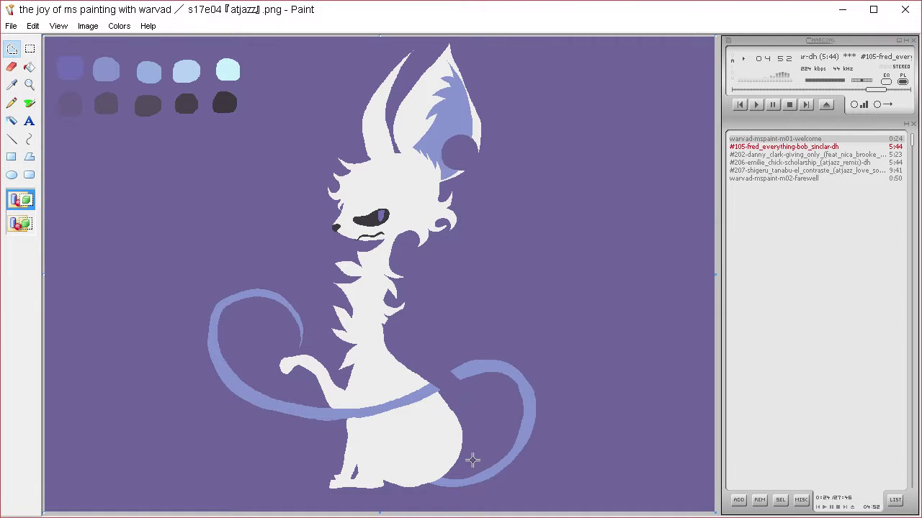
- Pick the background purple, shift the head right, clear of the body, and erase the neck and chest fur down to the shoulders
left_click(16, 84)
right_click(93, 173)
left_click(16, 48)
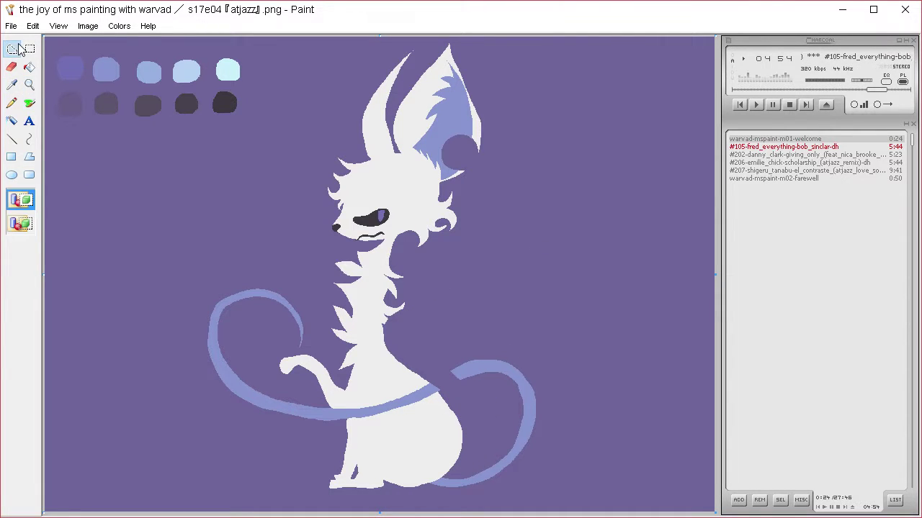
mouse_move(550, 159)
left_mouse_down()
mouse_move(547, 112)
mouse_move(319, 94)
mouse_move(288, 155)
left_mouse_up()
mouse_move(570, 257)
left_mouse_down()
mouse_move(467, 37)
mouse_move(305, 281)
mouse_move(421, 305)
mouse_move(547, 302)
left_mouse_up()
mouse_move(494, 204)
left_mouse_down()
mouse_move(526, 223)
mouse_move(507, 233)
left_mouse_up()
mouse_move(467, 298)
left_mouse_down()
mouse_move(465, 281)
mouse_move(358, 276)
mouse_move(382, 352)
mouse_move(416, 360)
mouse_move(466, 315)
left_mouse_up()
key("Delete")
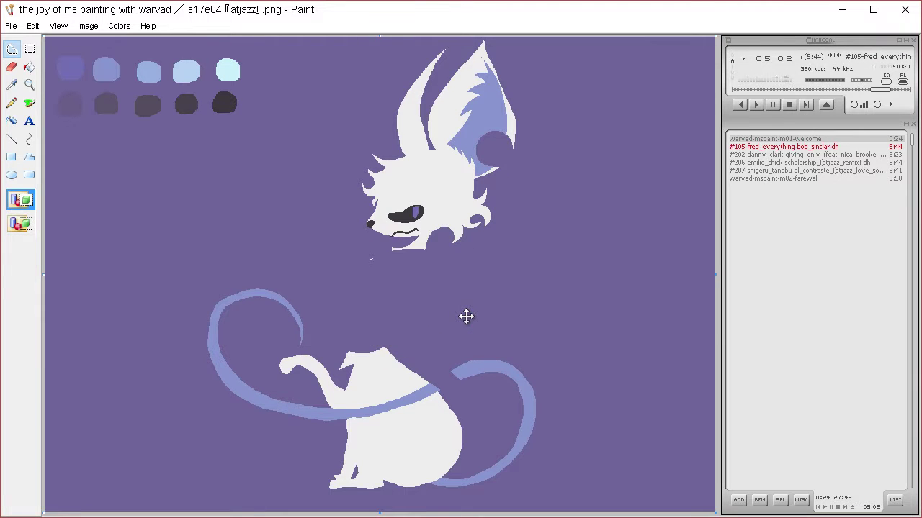
- Move the head slightly back left over the body, and clear the stray speck below the muzzle
mouse_move(491, 152)
left_mouse_down()
mouse_move(292, 105)
mouse_move(489, 181)
left_mouse_up()
mouse_move(476, 214)
left_mouse_down()
mouse_move(461, 212)
mouse_move(497, 216)
left_mouse_up()
left_click(621, 251)
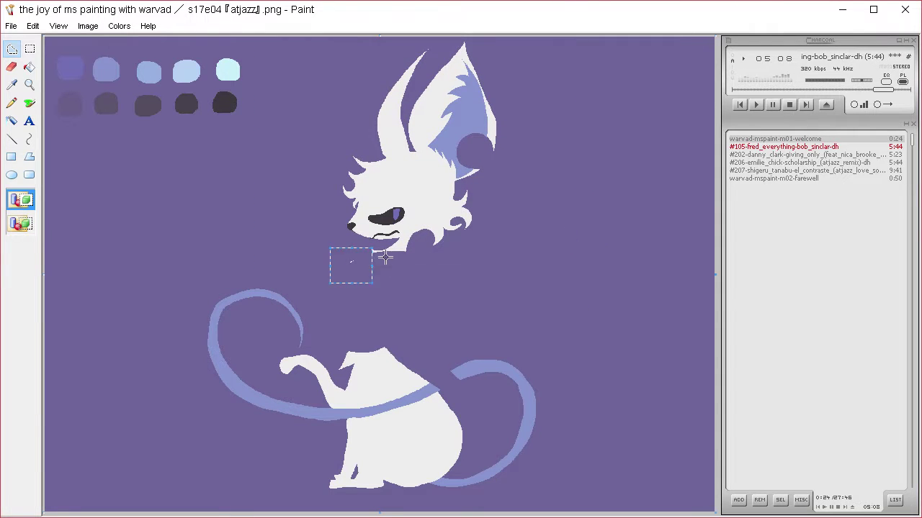
- Fill a slender off-white neck joining the head to the body, with small fur tufts at the lower back
left_click(30, 102)
left_click(13, 48)
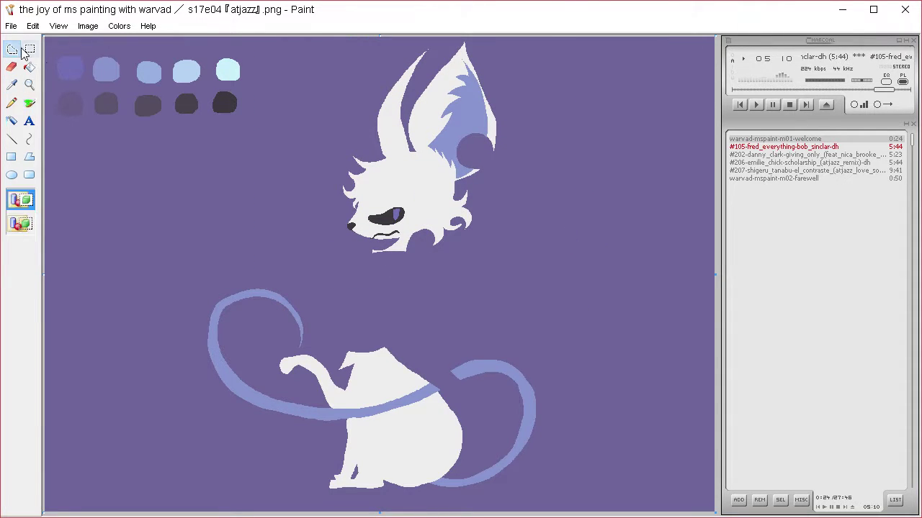
mouse_move(430, 224)
left_mouse_down()
mouse_move(393, 267)
mouse_move(385, 291)
mouse_move(396, 313)
mouse_move(385, 309)
mouse_move(386, 317)
mouse_move(397, 324)
mouse_move(385, 337)
mouse_move(394, 358)
mouse_move(369, 369)
mouse_move(359, 357)
mouse_move(379, 274)
mouse_move(430, 216)
mouse_move(382, 307)
left_mouse_up()
key("Delete")
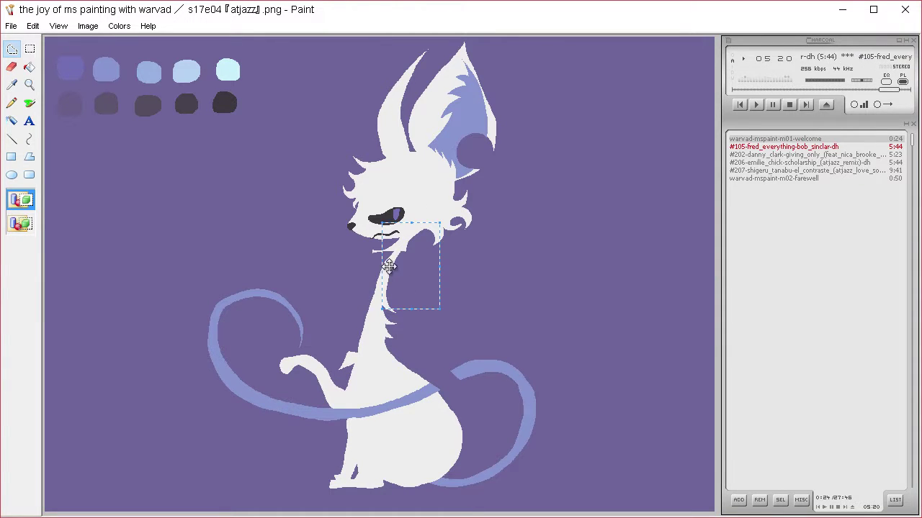
- Broaden the neck into a full off-white chest with spiky front fur, a pointed tuft behind the shoulder and a fuller back
left_click(366, 334)
mouse_move(413, 226)
left_mouse_down()
mouse_move(389, 253)
mouse_move(327, 252)
mouse_move(340, 268)
mouse_move(319, 262)
mouse_move(338, 306)
mouse_move(321, 322)
mouse_move(360, 343)
mouse_move(415, 224)
mouse_move(415, 316)
mouse_move(405, 332)
mouse_move(436, 393)
mouse_move(401, 391)
mouse_move(365, 290)
mouse_move(418, 239)
left_mouse_up()
key("Delete")
key("Delete")
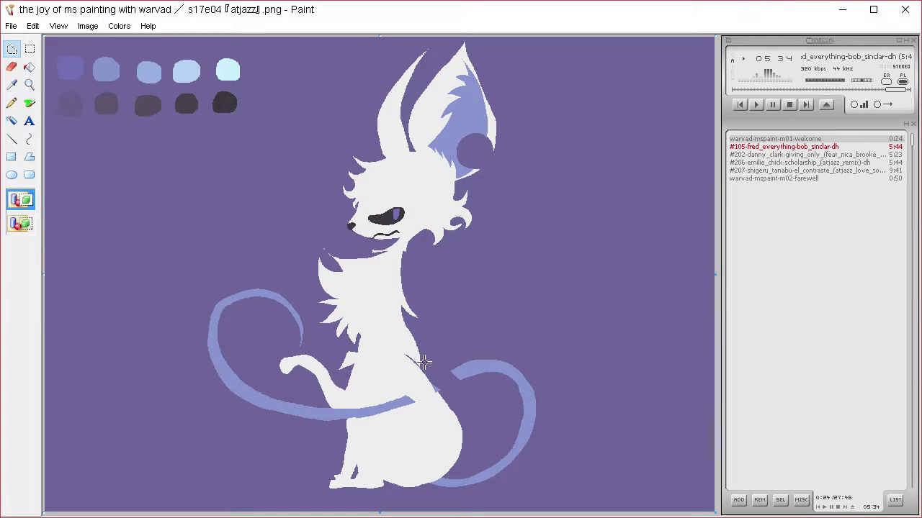
- Erase the leftover spike beside the raised foreleg and the stray marks under the jaw and above the chest with background purple
left_click(13, 85)
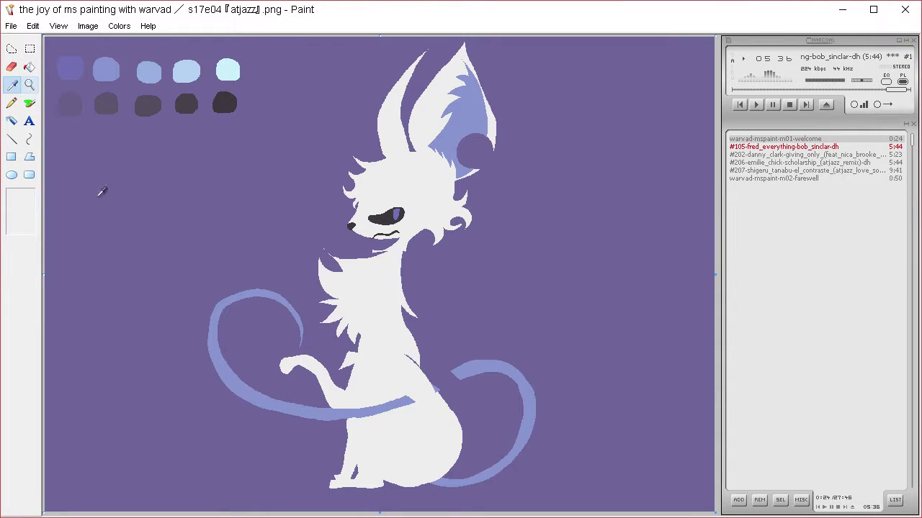
left_click(99, 195)
left_click(10, 49)
mouse_move(342, 354)
left_mouse_down()
mouse_move(340, 379)
mouse_move(344, 349)
left_mouse_up()
key("Delete")
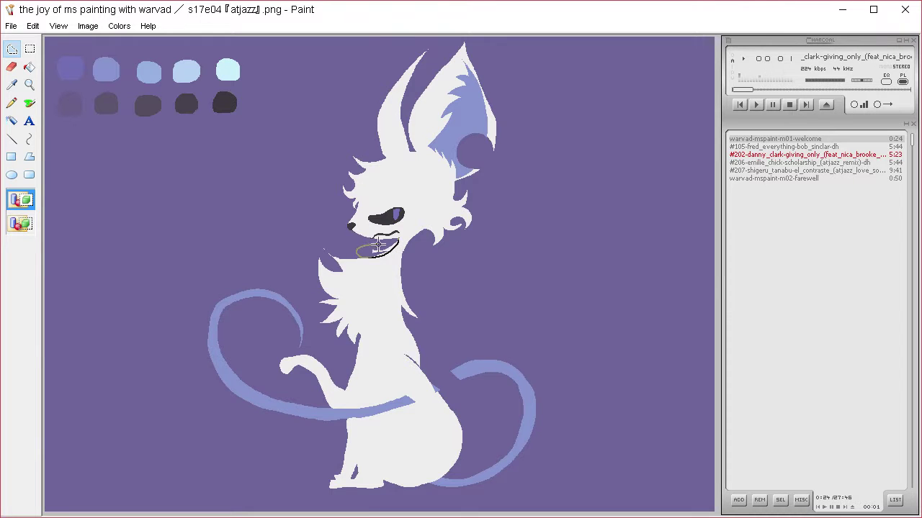
mouse_move(347, 255)
left_mouse_down()
mouse_move(332, 258)
mouse_move(321, 242)
left_mouse_up()
key("Delete")
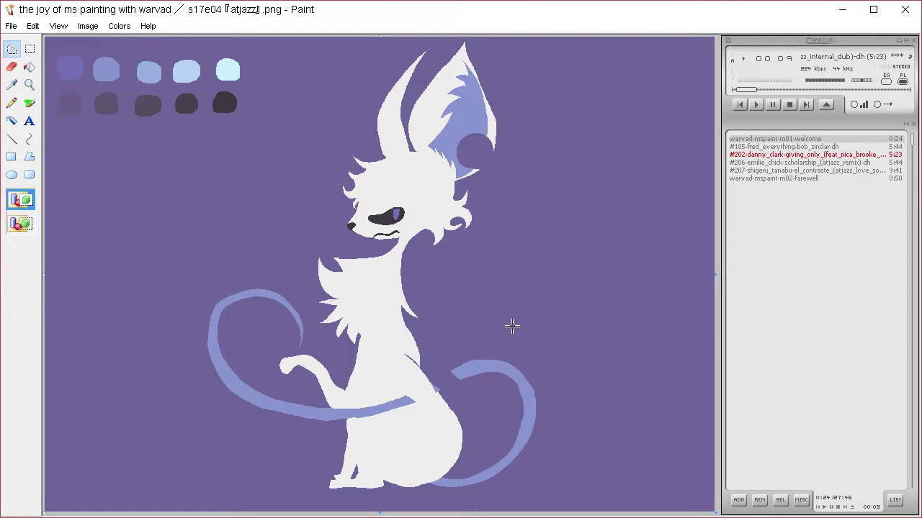
- Carve a curved line in background purple under the raised foreleg's elbow and up across the body to separate the limb
left_click(18, 84)
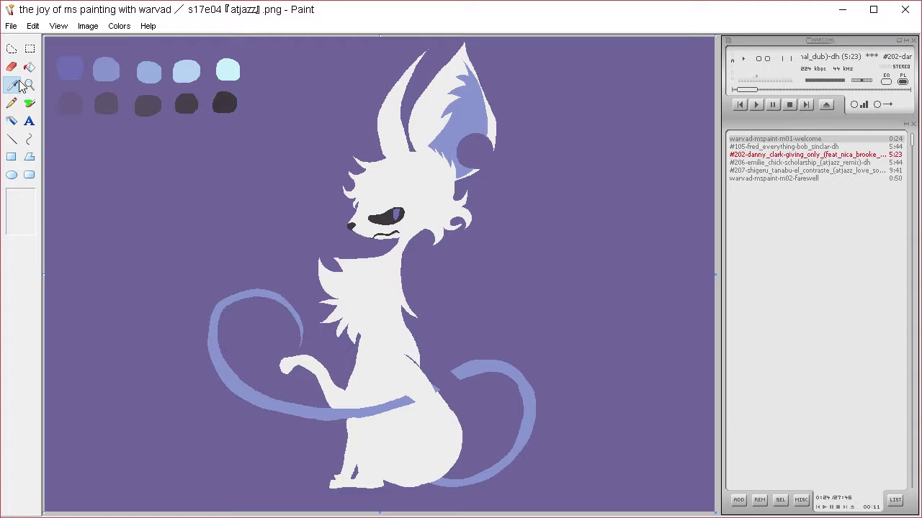
left_click(308, 390)
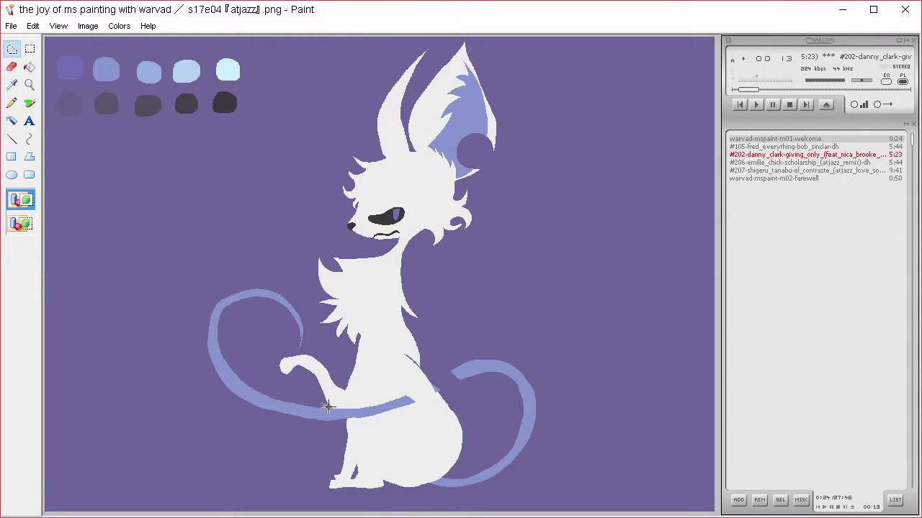
left_click_drag(354, 411, 388, 371)
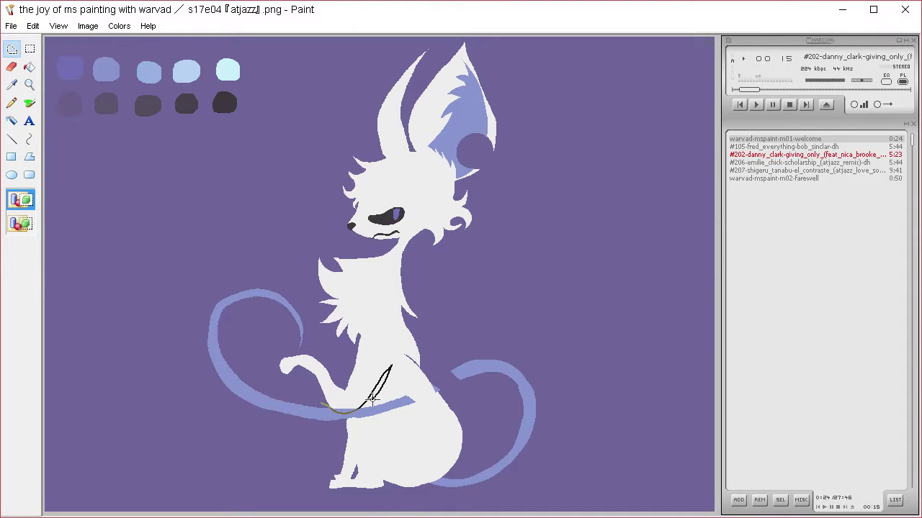
left_click_drag(346, 418, 334, 414)
key("Delete")
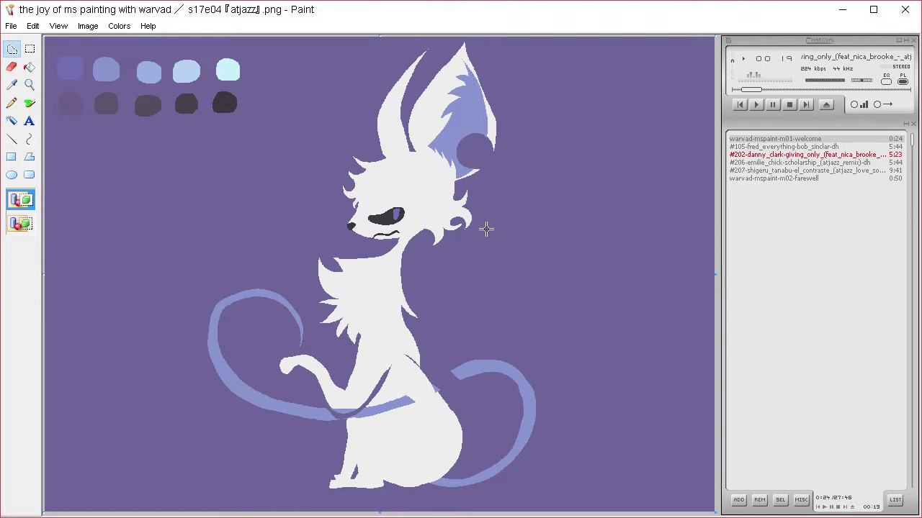
- Cut out the raised foreleg with its shoulder and move it up and right against the chest
left_click(11, 84)
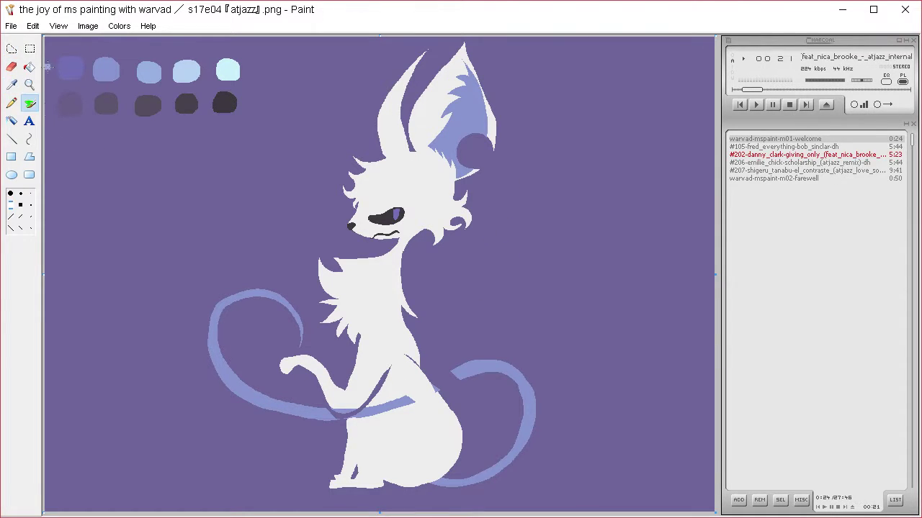
left_click(12, 48)
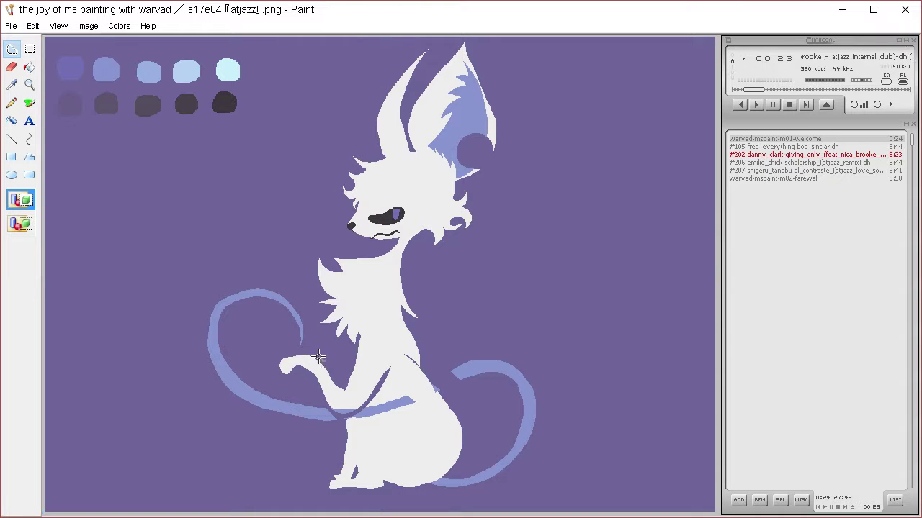
mouse_move(319, 357)
left_mouse_down()
mouse_move(276, 359)
mouse_move(276, 375)
mouse_move(307, 376)
mouse_move(331, 411)
mouse_move(364, 405)
left_mouse_up()
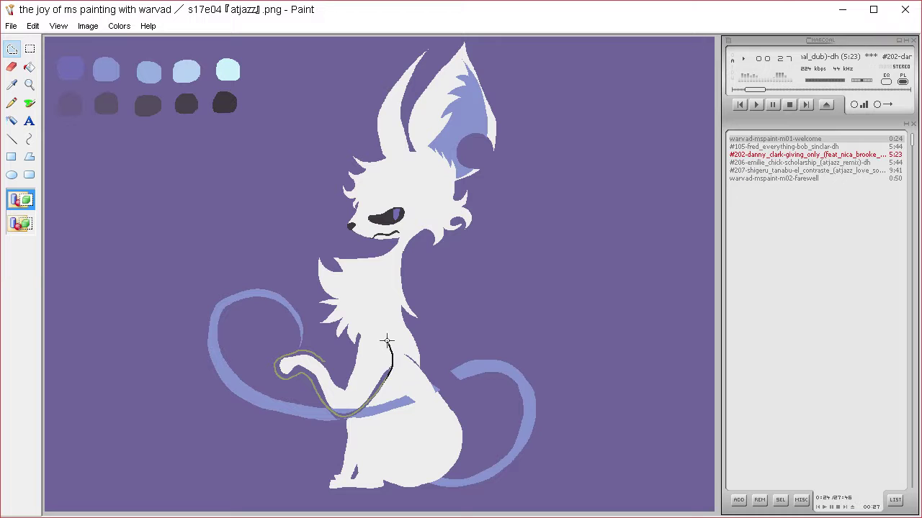
mouse_move(387, 340)
left_mouse_down()
mouse_move(365, 333)
mouse_move(329, 367)
left_mouse_up()
left_click_drag(365, 389, 400, 375)
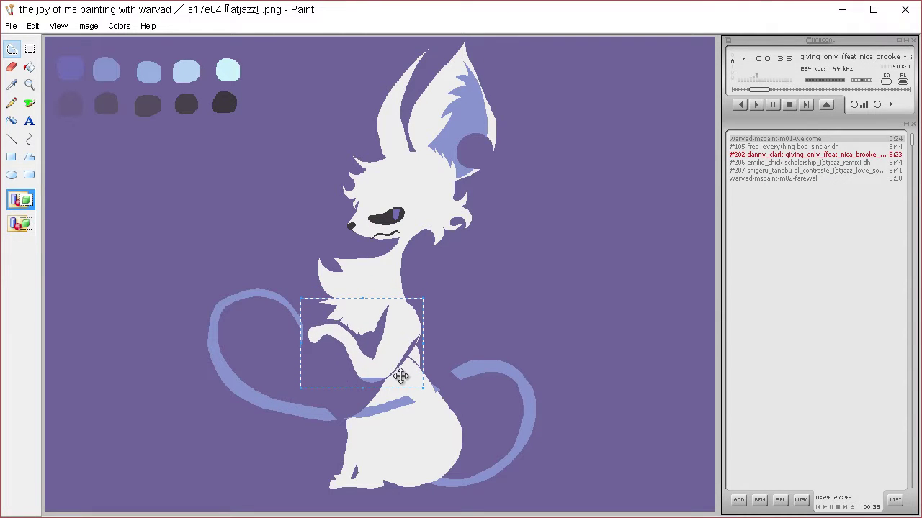
left_click(438, 350)
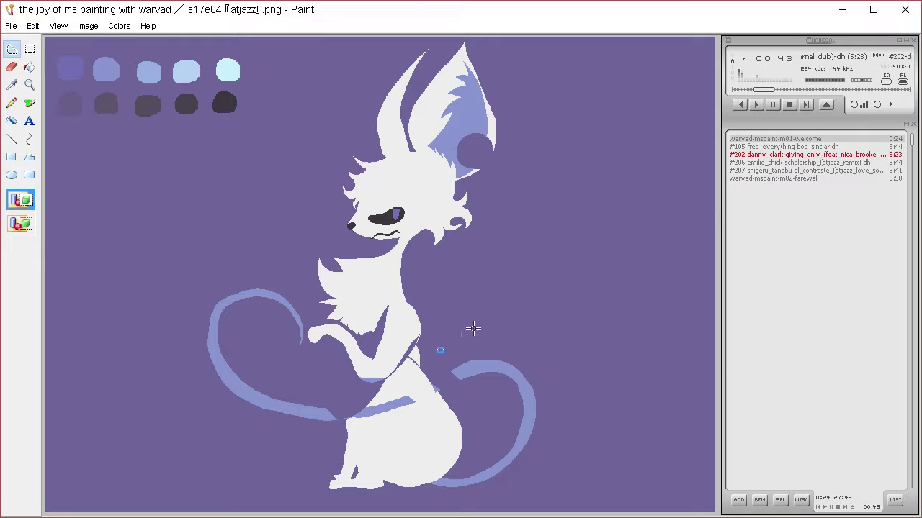
- Fill a large rounded off-white haunch over the body's front and the crossing tail, extending its upper edge toward the raised elbow
left_click(19, 84)
left_click(393, 440)
left_click(14, 53)
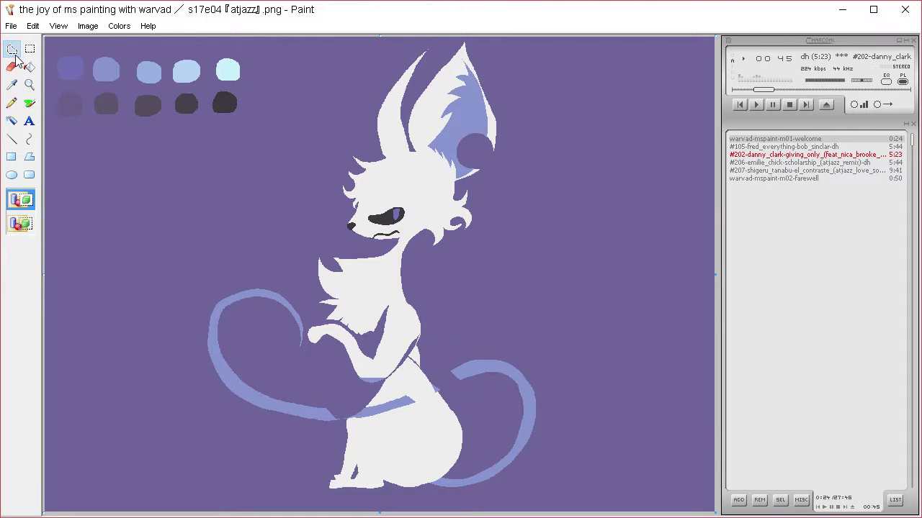
mouse_move(394, 380)
left_mouse_down()
mouse_move(351, 389)
mouse_move(337, 441)
mouse_move(369, 479)
mouse_move(430, 395)
mouse_move(415, 376)
left_mouse_up()
key("Delete")
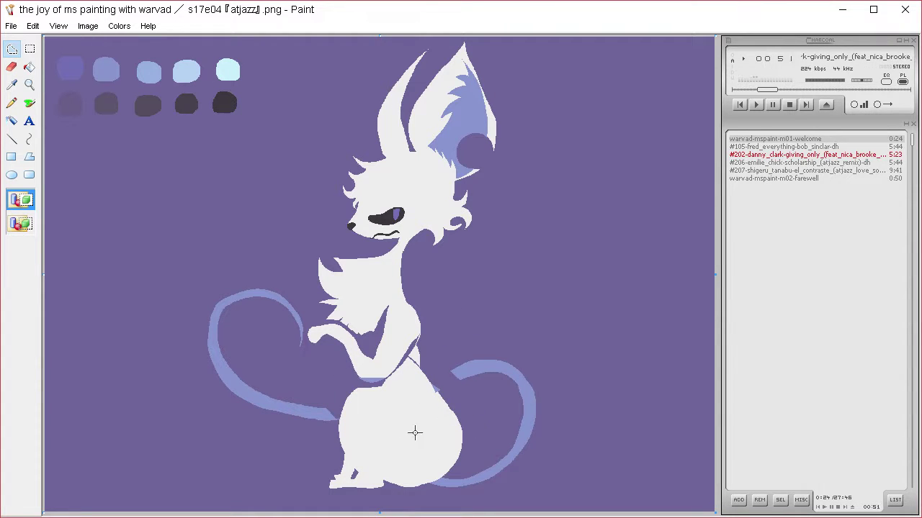
mouse_move(361, 386)
left_mouse_down()
mouse_move(392, 377)
mouse_move(360, 402)
left_mouse_up()
key("Delete")
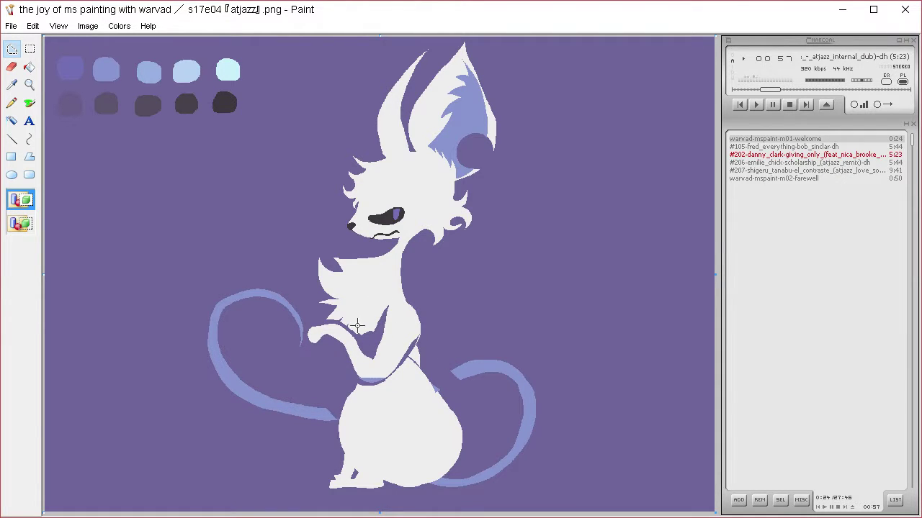
- Add off-white chest fur above the raised paw and a second forearm beneath it, and shorten the gap line at the shoulder
mouse_move(314, 320)
left_mouse_down()
mouse_move(335, 343)
mouse_move(347, 324)
mouse_move(337, 313)
mouse_move(313, 315)
mouse_move(354, 381)
mouse_move(341, 347)
mouse_move(318, 344)
left_mouse_up()
key("Delete")
key("Delete")
mouse_move(393, 302)
left_mouse_down()
mouse_move(372, 354)
mouse_move(347, 327)
mouse_move(383, 298)
left_mouse_up()
key("Delete")
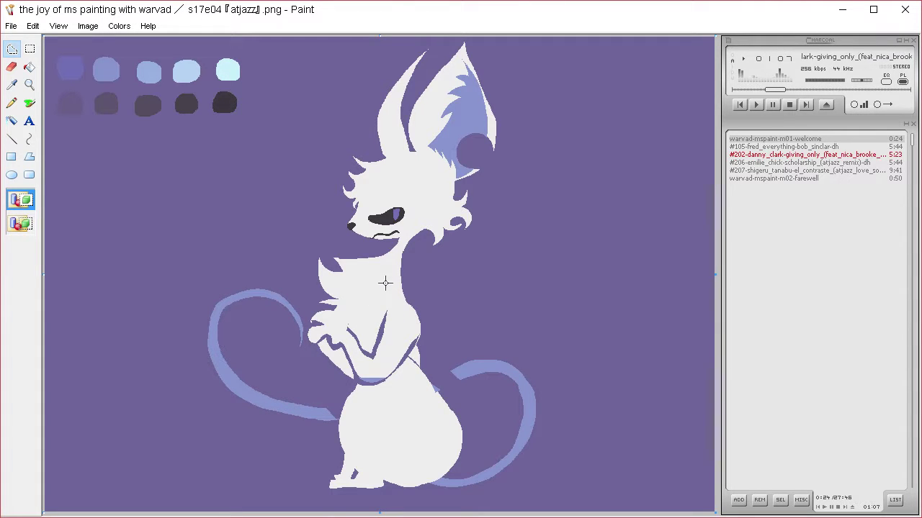
- Sample the background purple and carve an outline around the near raised paw to separate it from the chest and far paw
left_click(14, 86)
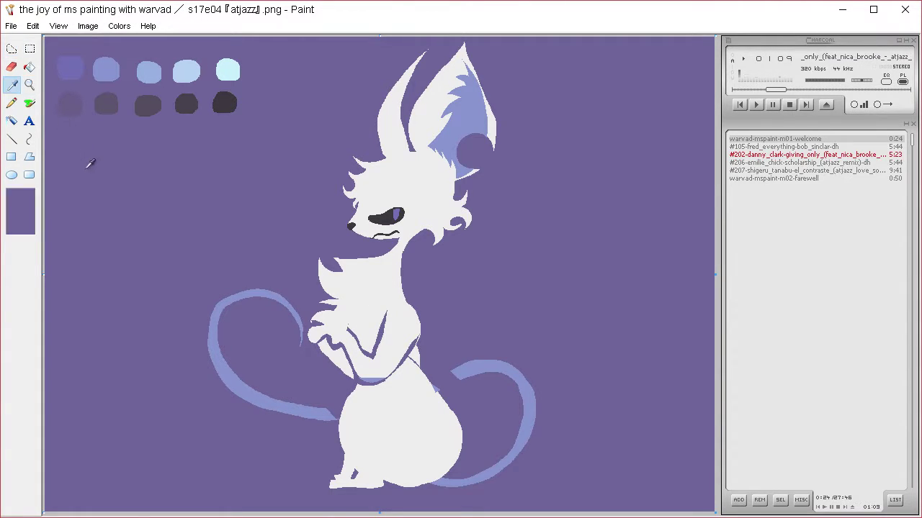
right_click(88, 166)
left_click(12, 50)
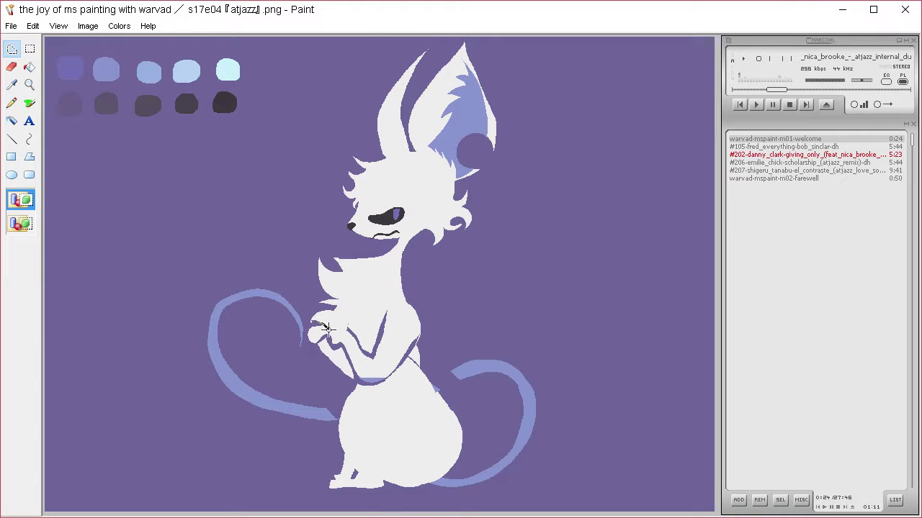
mouse_move(330, 344)
left_mouse_down()
mouse_move(317, 322)
mouse_move(348, 321)
mouse_move(339, 340)
mouse_move(328, 317)
mouse_move(316, 319)
mouse_move(334, 311)
mouse_move(348, 315)
mouse_move(331, 343)
mouse_move(328, 337)
mouse_move(360, 330)
left_mouse_up()
key("Delete")
key("Delete")
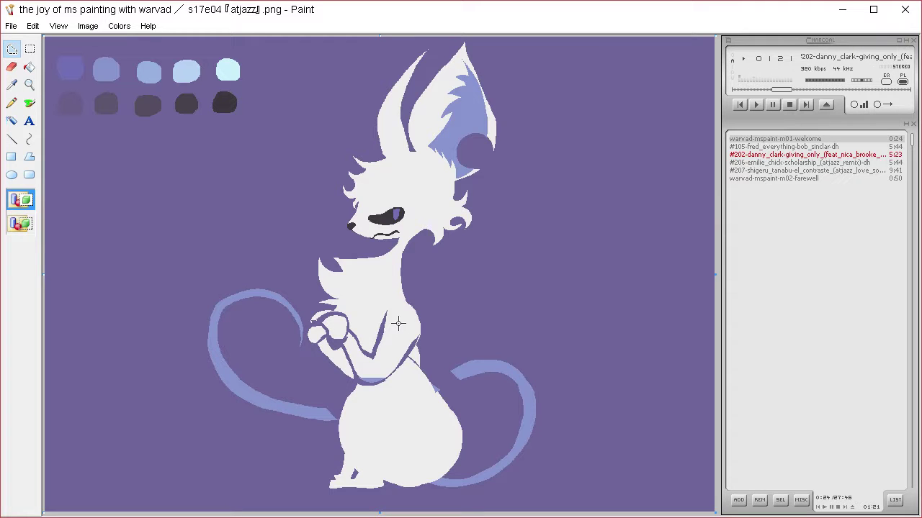
- Refine the purple gap beneath the near paw's wrist and carve thin lines into the paw to separate its toes
left_click(30, 103)
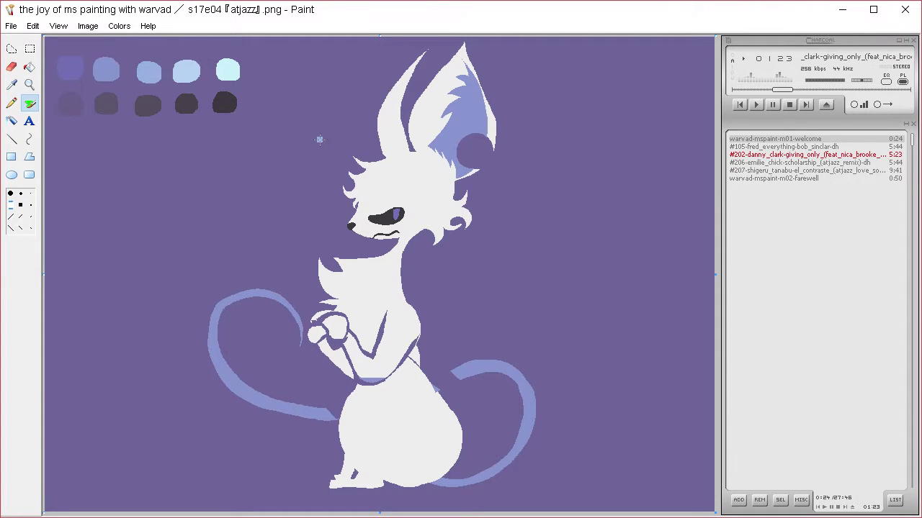
left_click(11, 48)
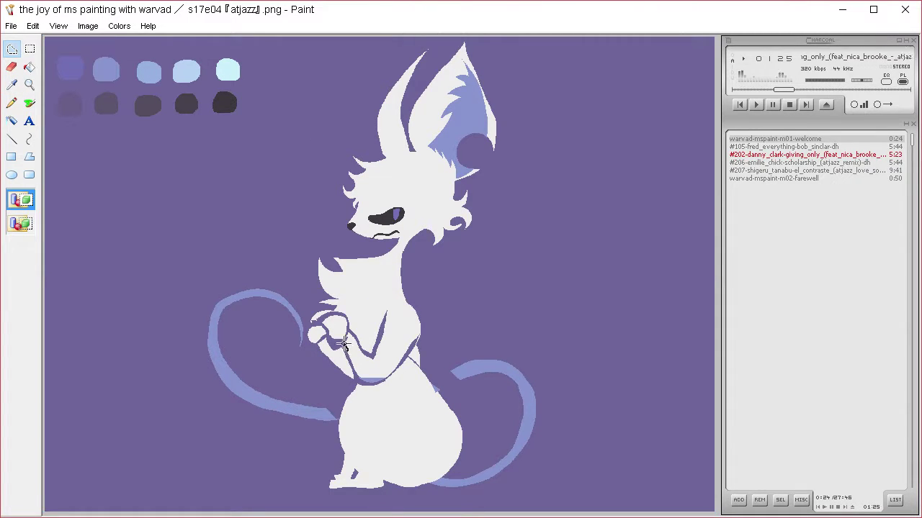
left_click_drag(347, 337, 359, 341)
key("Delete")
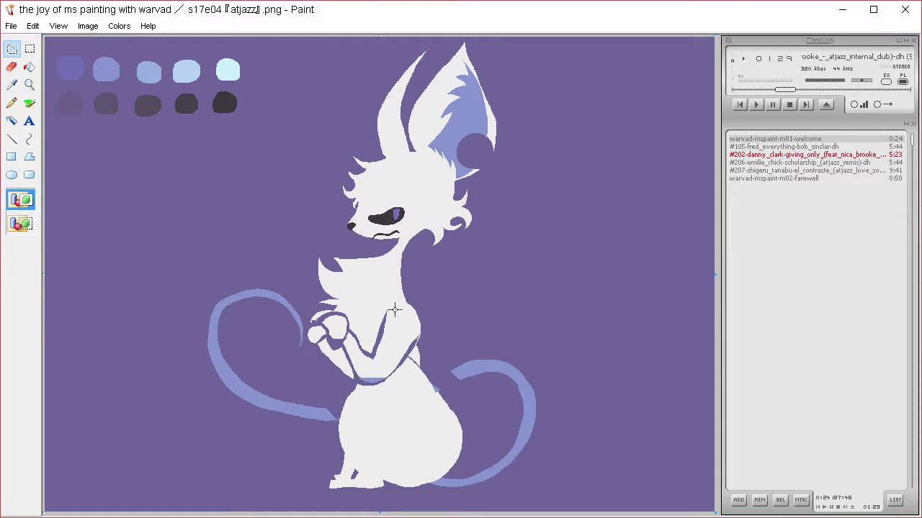
left_click(12, 85)
left_click(82, 154)
left_click(17, 50)
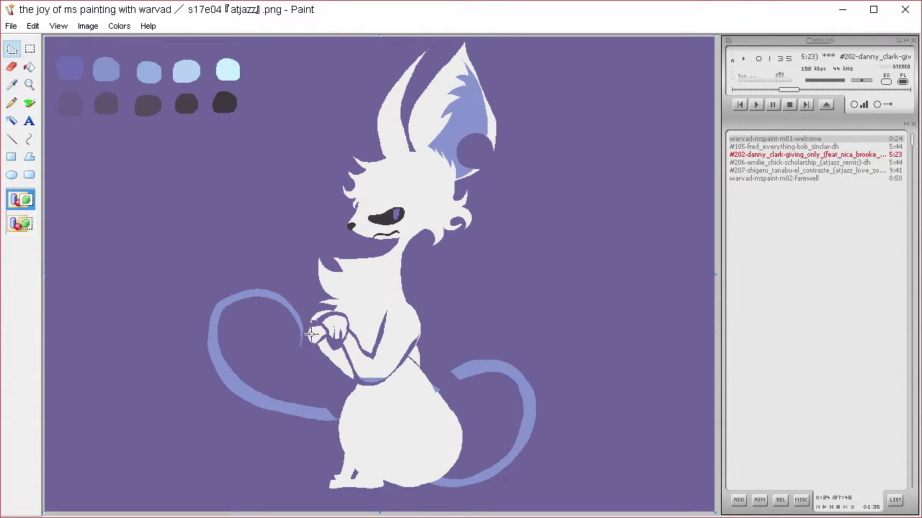
- Sample the off-white fur color and extend the far paw forward with small drooping toes
left_click(15, 81)
left_click(312, 332)
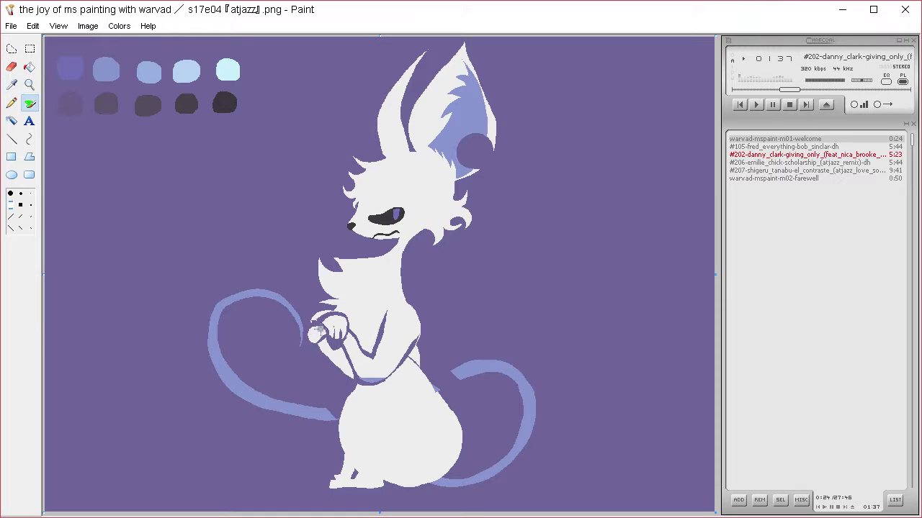
left_click(11, 48)
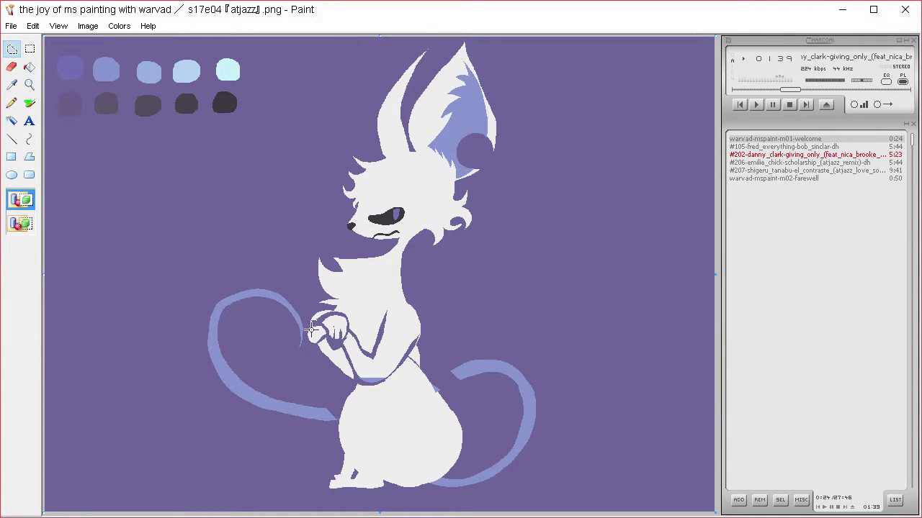
key("Delete")
mouse_move(307, 343)
left_mouse_down()
mouse_move(317, 331)
mouse_move(299, 336)
mouse_move(313, 331)
left_mouse_up()
key("Delete")
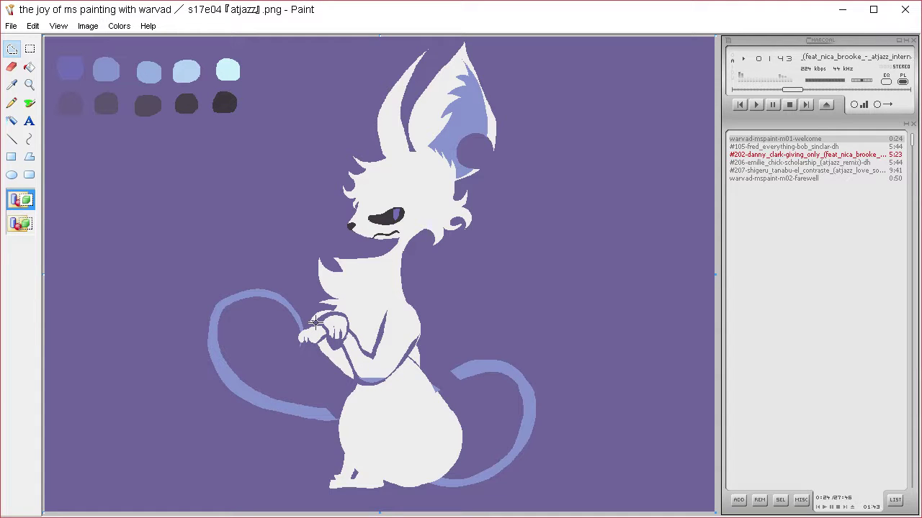
- Paint pointed off-white fur tufts hanging from the far forearm below the raised paws
left_click(11, 84)
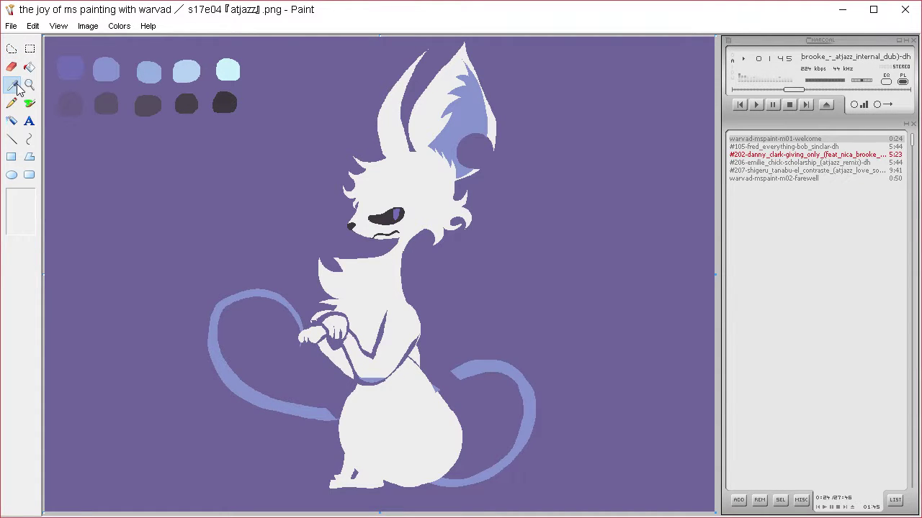
left_click(339, 354)
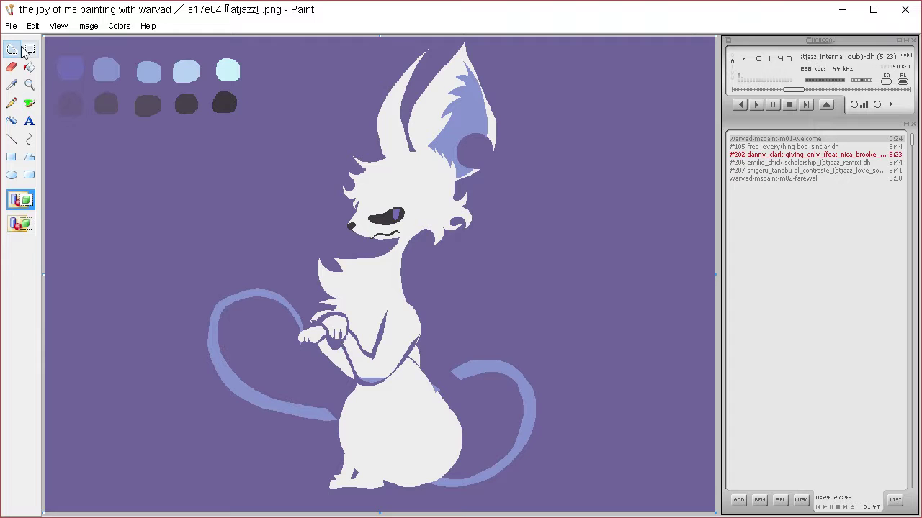
mouse_move(325, 340)
left_mouse_down()
mouse_move(317, 360)
mouse_move(332, 396)
mouse_move(351, 384)
mouse_move(340, 345)
mouse_move(325, 338)
left_mouse_up()
key("Delete")
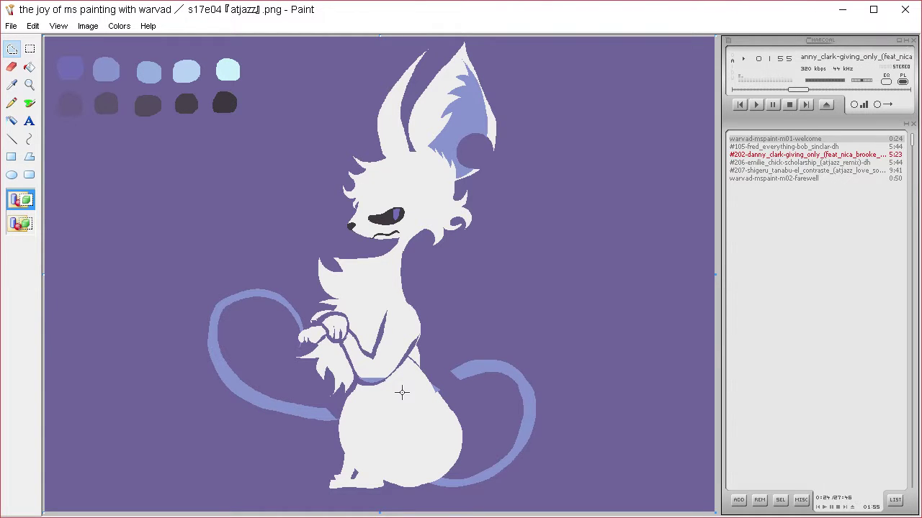
- Erase the fur fragment above the far paw and the tail tip touching it with the background purple
left_click(11, 84)
left_click(82, 149)
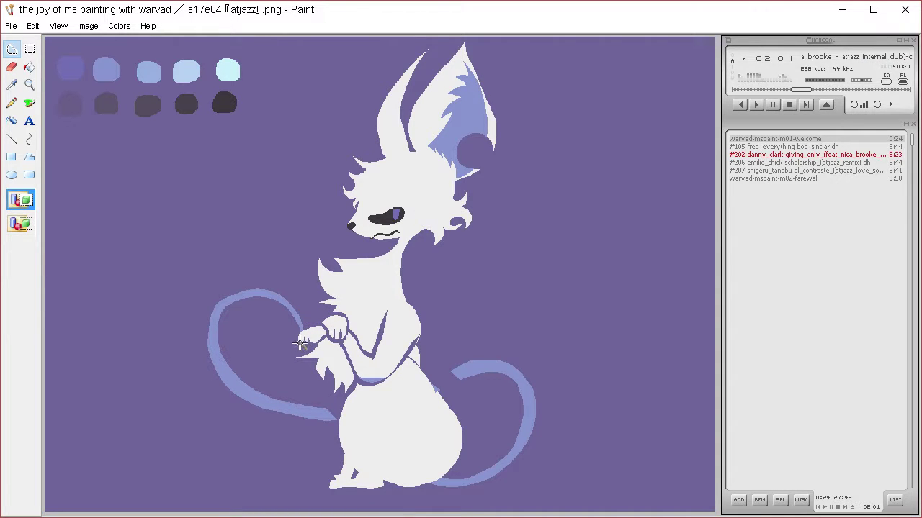
key("Delete")
mouse_move(300, 344)
left_mouse_down()
mouse_move(307, 324)
mouse_move(283, 316)
left_mouse_up()
key("Delete")
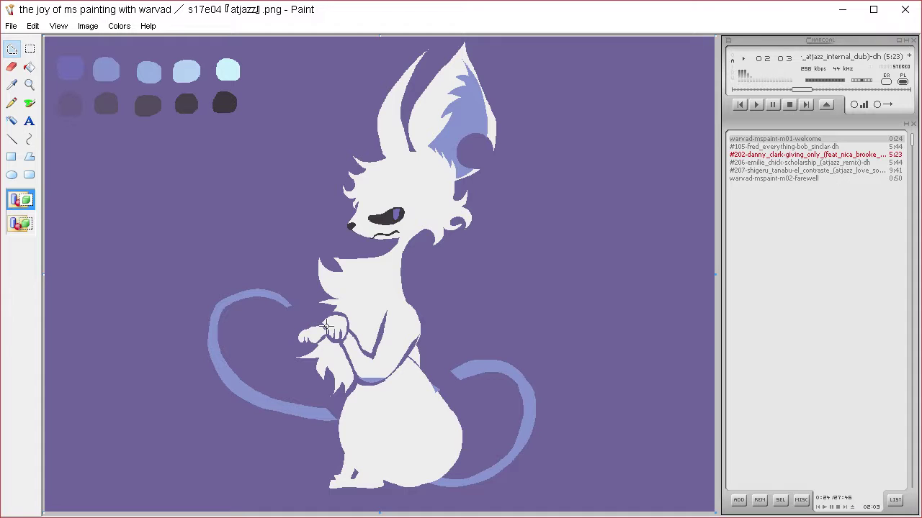
- Erase the belly and upper haunch in background purple, clearing the stray fragments below the elbow
mouse_move(437, 376)
left_mouse_down()
mouse_move(440, 393)
mouse_move(449, 382)
left_mouse_up()
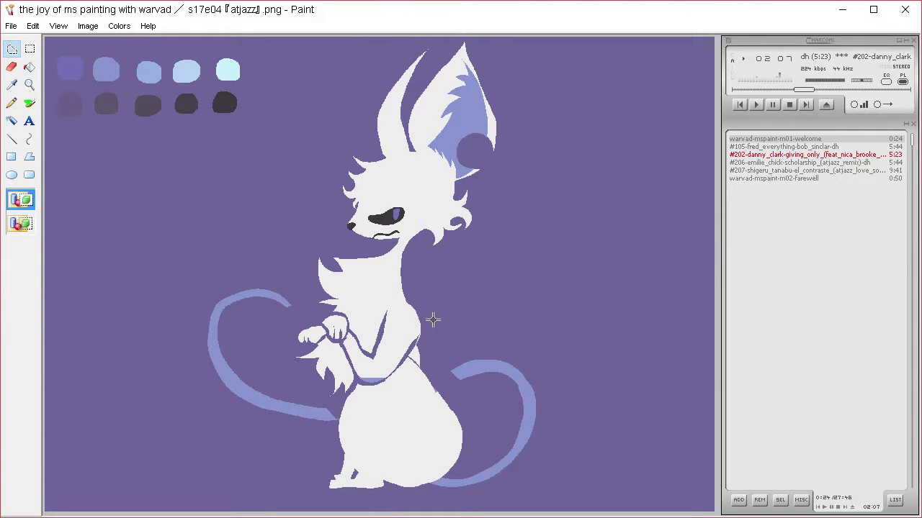
mouse_move(434, 321)
left_mouse_down()
mouse_move(381, 384)
mouse_move(334, 409)
mouse_move(375, 453)
mouse_move(449, 409)
mouse_move(436, 334)
left_mouse_up()
key("Delete")
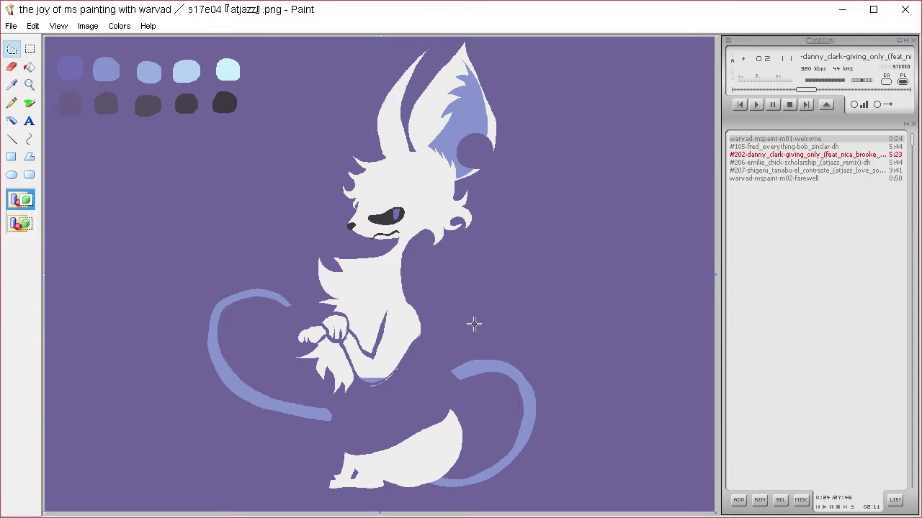
mouse_move(410, 379)
left_mouse_down()
mouse_move(398, 369)
mouse_move(378, 383)
mouse_move(420, 370)
left_mouse_up()
key("Delete")
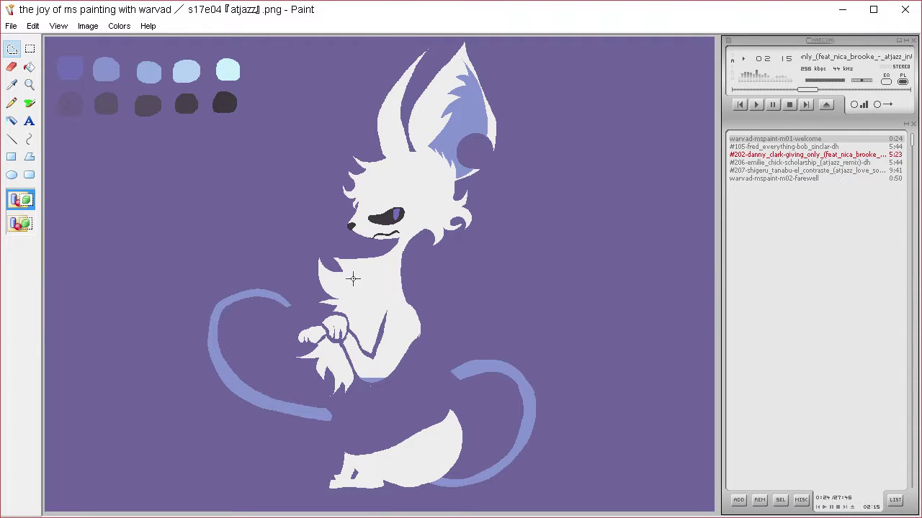
- Carve curved purple fur and shoulder lines into the chest above the foreleg
mouse_move(353, 279)
left_mouse_down()
mouse_move(368, 313)
mouse_move(382, 305)
mouse_move(405, 311)
mouse_move(388, 270)
mouse_move(391, 298)
mouse_move(361, 292)
mouse_move(363, 312)
mouse_move(350, 278)
left_mouse_up()
key("Delete")
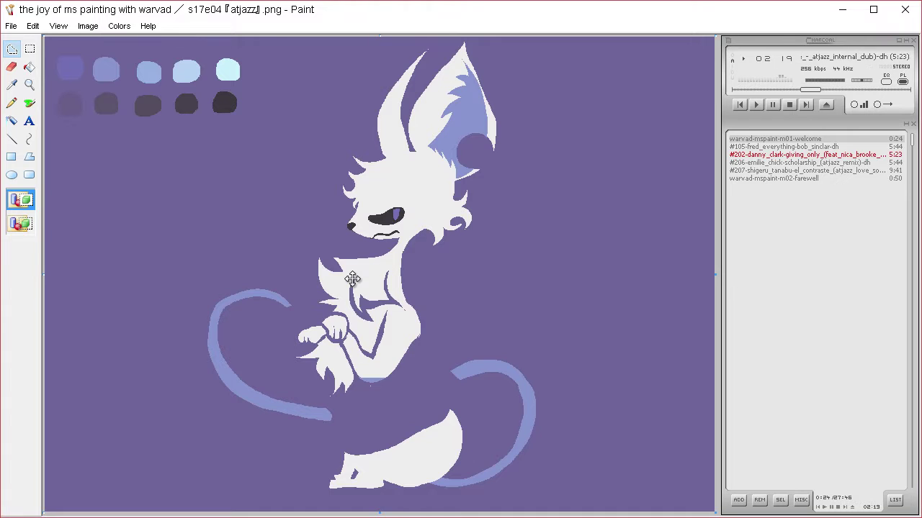
mouse_move(375, 203)
left_mouse_down()
mouse_move(398, 195)
mouse_move(429, 209)
mouse_move(360, 212)
left_mouse_up()
key("Delete")
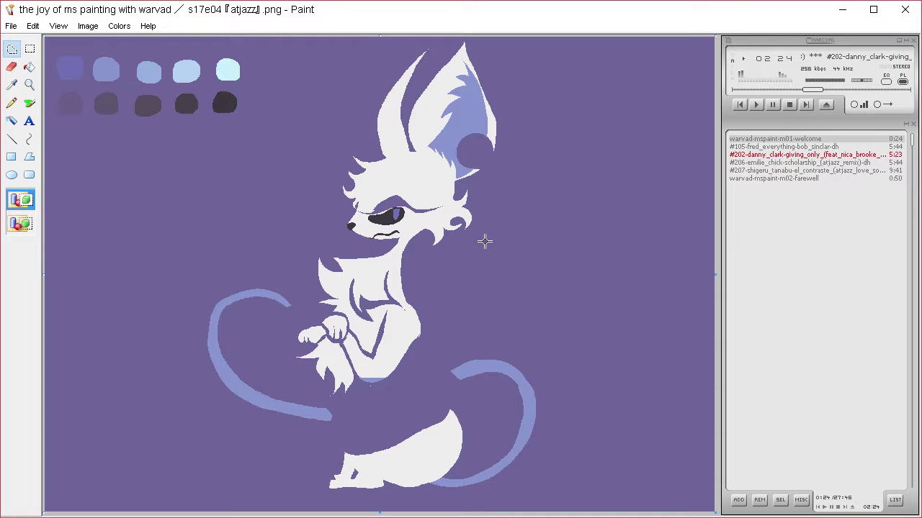
key("ctrl+z")
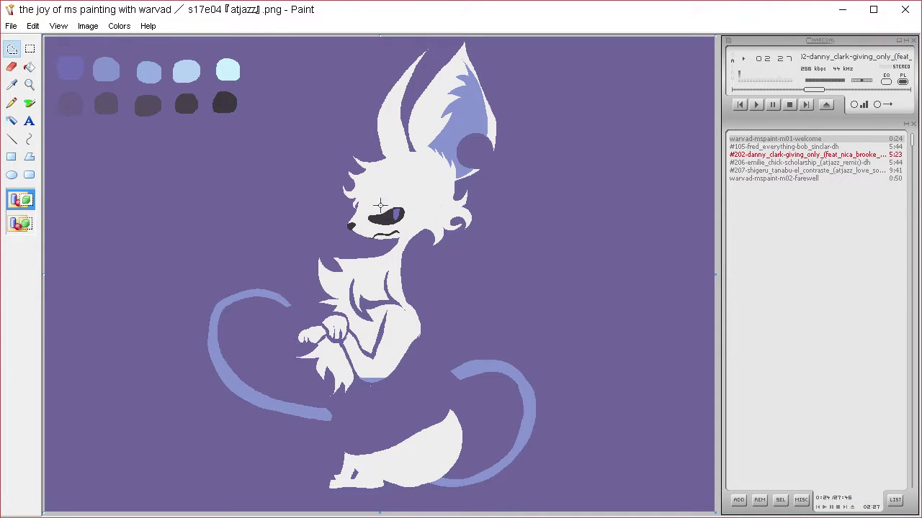
- Carve a purple shadow around the upper eye, with thin pointed streaks across the cheek behind it
mouse_move(375, 211)
left_mouse_down()
mouse_move(402, 199)
mouse_move(410, 213)
mouse_move(432, 209)
mouse_move(405, 216)
mouse_move(424, 219)
mouse_move(406, 223)
mouse_move(419, 226)
mouse_move(372, 215)
left_mouse_up()
key("Delete")
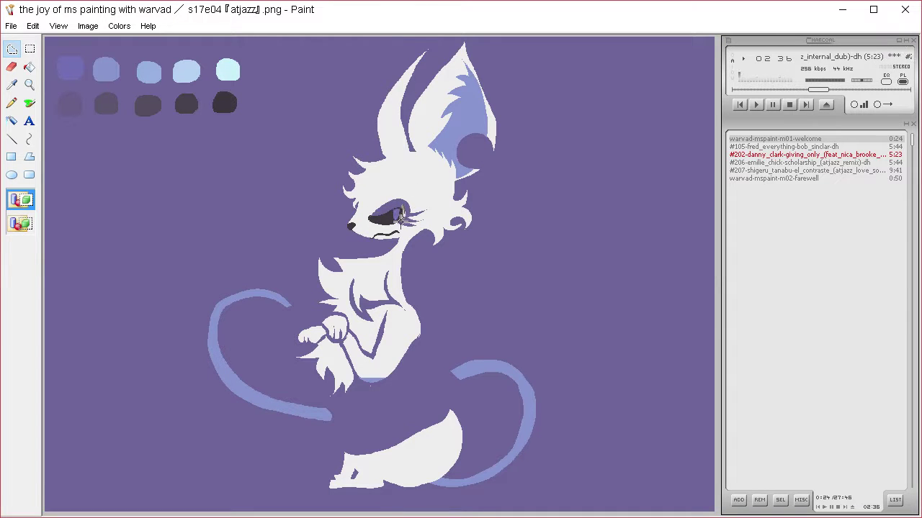
key("Delete")
mouse_move(403, 222)
left_mouse_down()
mouse_move(408, 210)
mouse_move(406, 220)
left_mouse_up()
key("Delete")
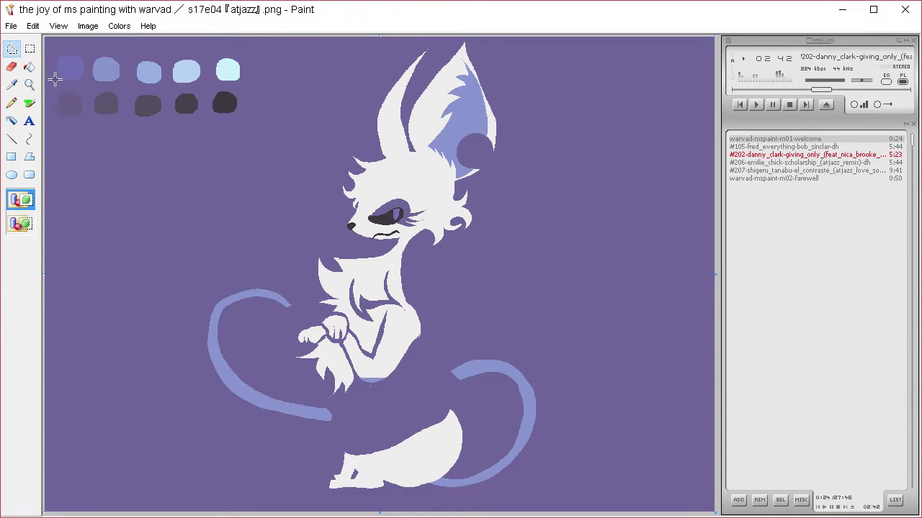
- Sample the off-white fur color and add a rounded swatch of it beneath the first column of palette swatches
left_click(14, 85)
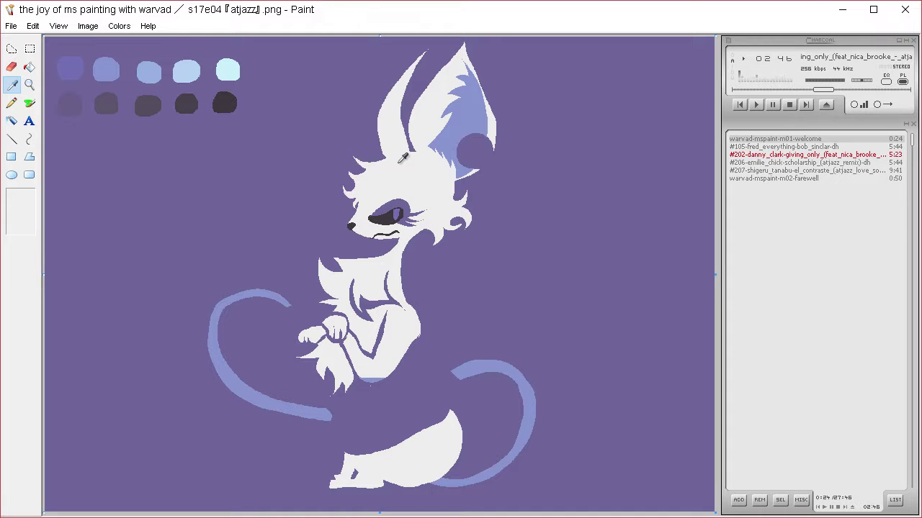
left_click(12, 50)
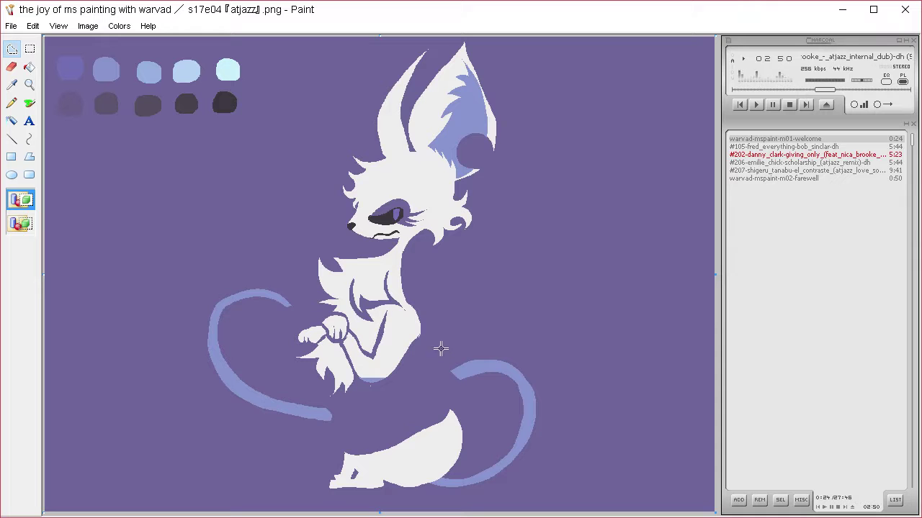
left_click(11, 85)
right_click(397, 175)
left_click(12, 49)
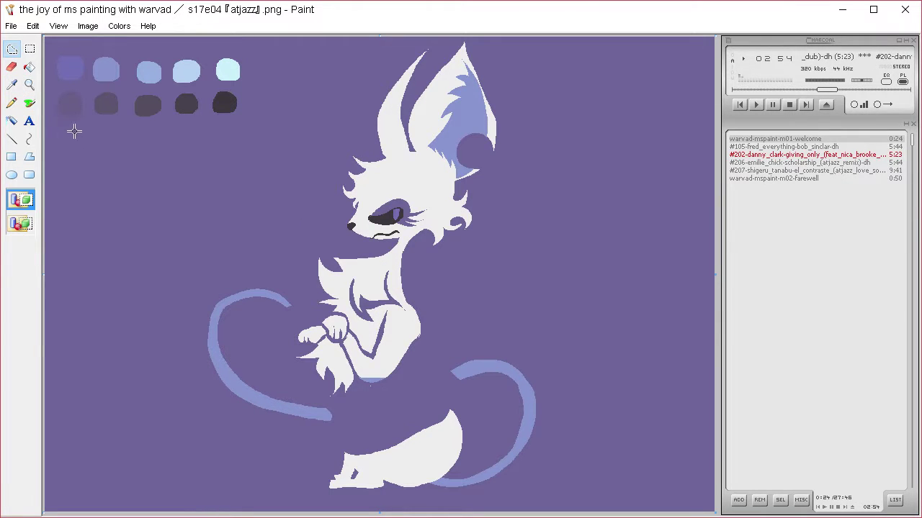
key("Delete")
left_click_drag(74, 131, 76, 130)
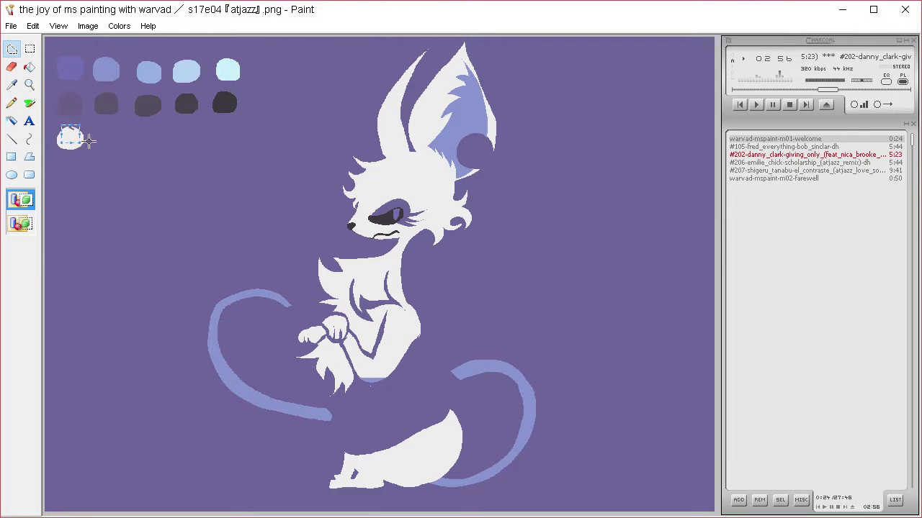
key("Delete")
- Remove the remaining haunch, feet and rear tail loop, and erase the lower stretch of the front tail curve
left_click(11, 85)
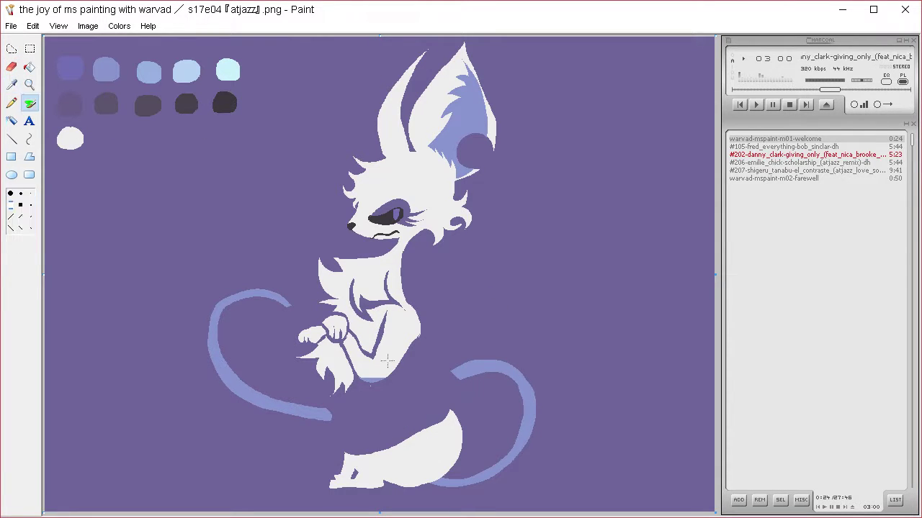
left_click(12, 49)
mouse_move(395, 411)
left_mouse_down()
mouse_move(330, 496)
mouse_move(473, 499)
mouse_move(439, 360)
mouse_move(401, 404)
left_mouse_up()
left_click_drag(472, 422, 508, 436)
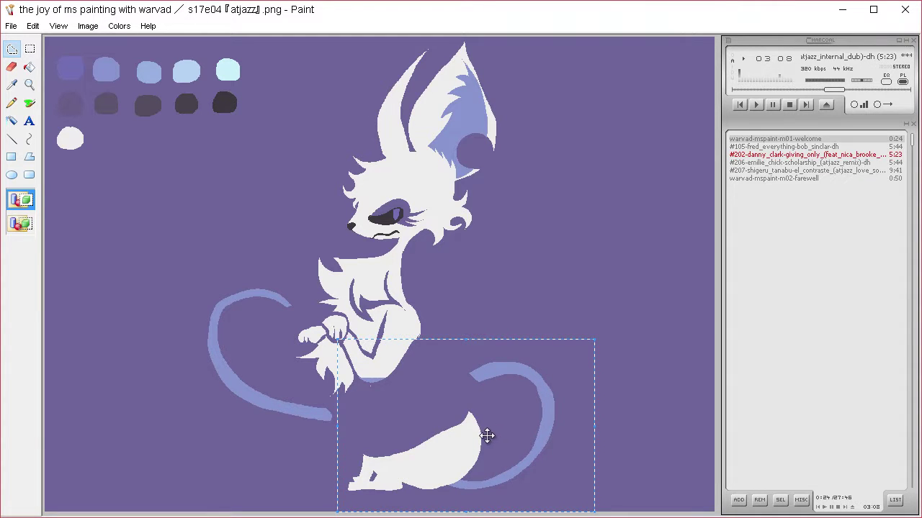
key("Delete")
left_click_drag(345, 413, 267, 439)
key("Delete")
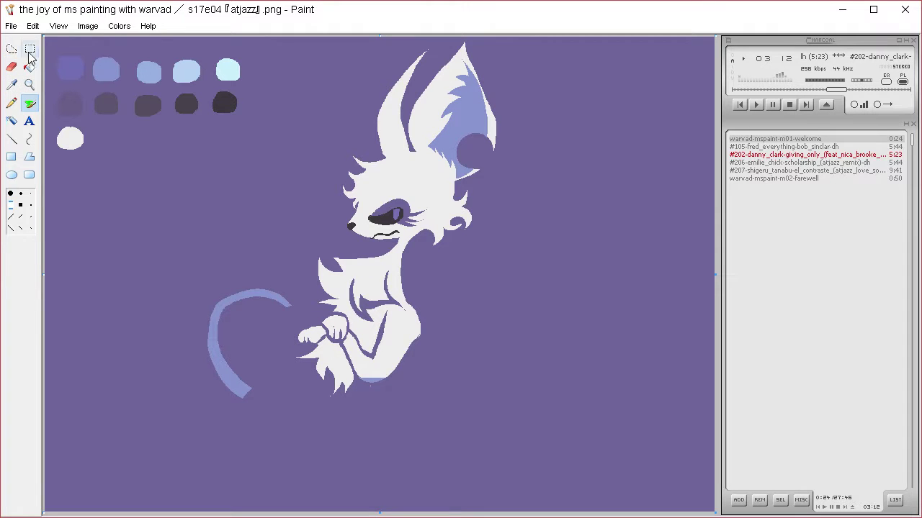
- Paint a new off-white lower body with a narrow waist, two large rounded thighs and long feet spreading to both sides
mouse_move(415, 349)
left_mouse_down()
mouse_move(416, 399)
mouse_move(493, 396)
left_mouse_up()
left_click(545, 361)
mouse_move(416, 347)
left_mouse_down()
mouse_move(482, 396)
mouse_move(480, 466)
mouse_move(467, 487)
mouse_move(512, 494)
mouse_move(527, 510)
mouse_move(360, 500)
mouse_move(346, 490)
mouse_move(354, 447)
mouse_move(416, 341)
left_mouse_up()
key("Delete")
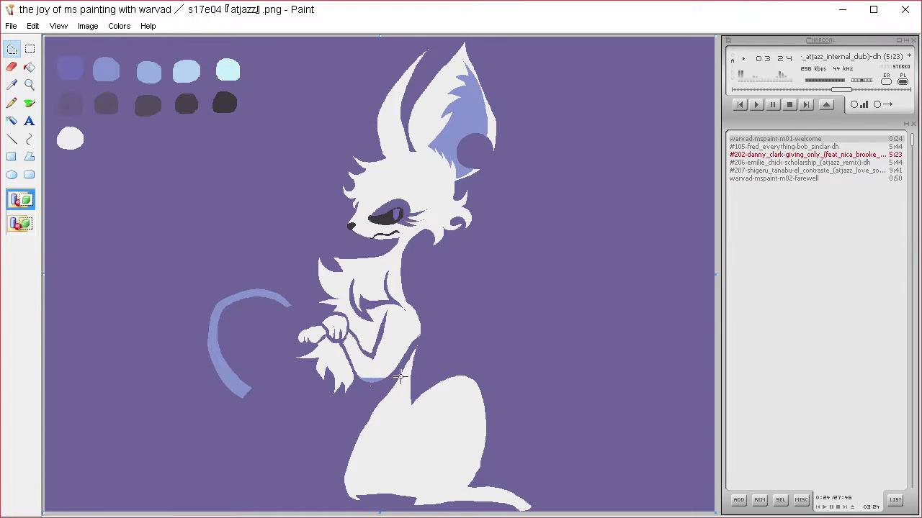
mouse_move(400, 375)
left_mouse_down()
mouse_move(332, 401)
mouse_move(307, 374)
mouse_move(280, 400)
mouse_move(272, 463)
mouse_move(291, 494)
mouse_move(231, 506)
mouse_move(328, 503)
mouse_move(321, 494)
mouse_move(349, 495)
mouse_move(380, 478)
mouse_move(401, 366)
left_mouse_up()
key("Delete")
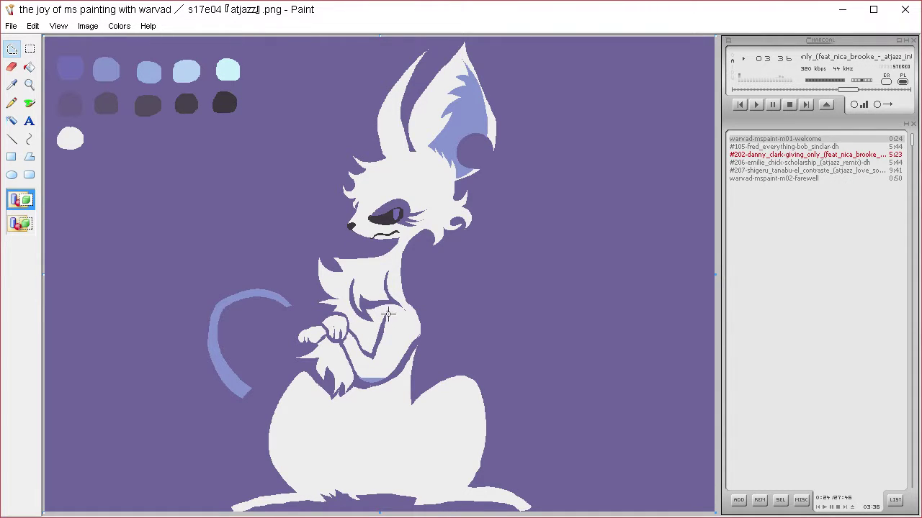
- Fill the purple gap between the near upper arm and the chest with off-white
mouse_move(389, 308)
left_mouse_down()
mouse_move(388, 345)
mouse_move(375, 335)
mouse_move(384, 358)
mouse_move(367, 335)
mouse_move(393, 316)
left_mouse_up()
key("Delete")
key("Delete")
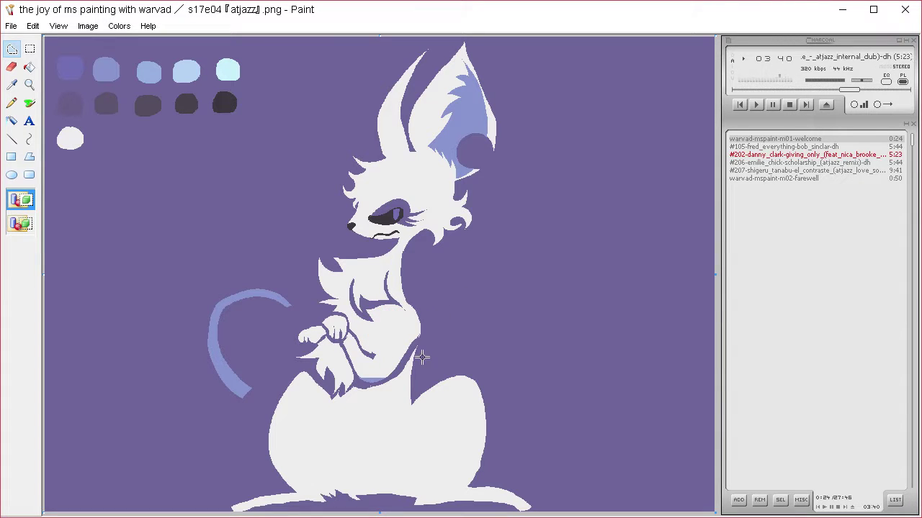
- Sample the purple background color and carve a jagged fur marking into the near upper arm
left_click(13, 86)
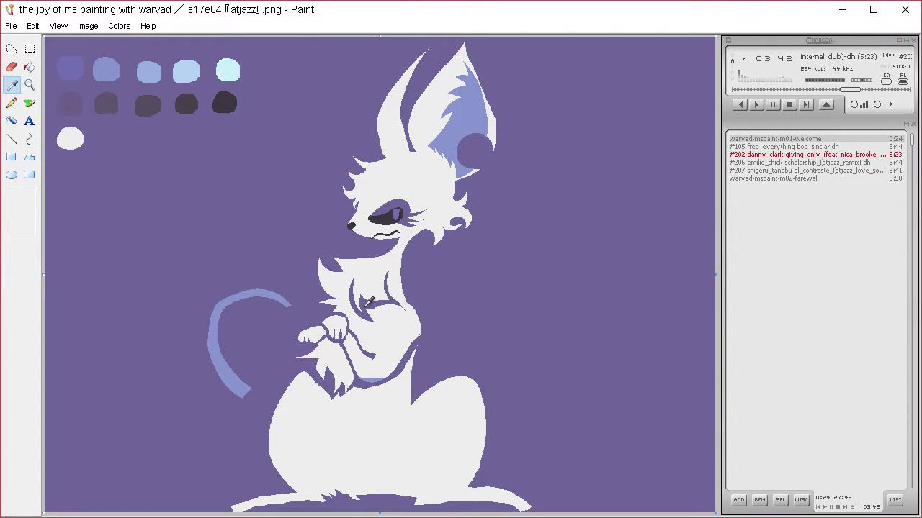
left_click(365, 307)
left_click(12, 48)
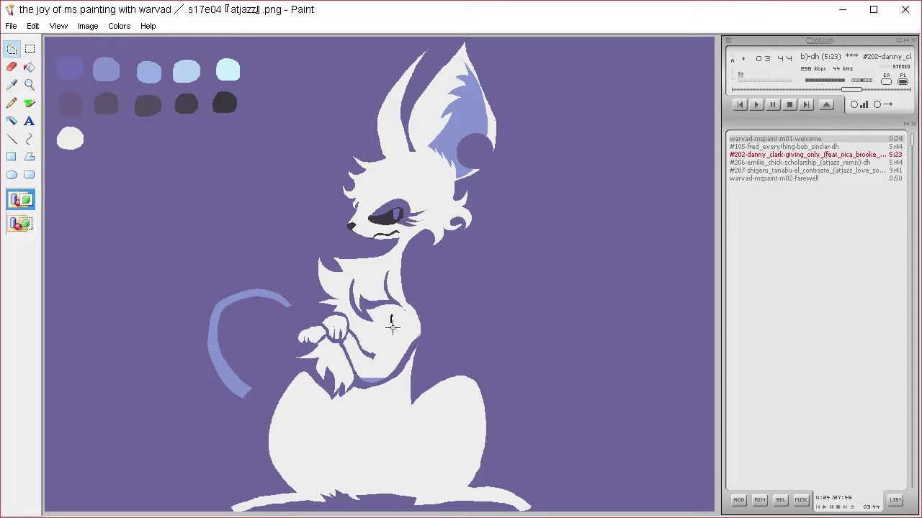
mouse_move(391, 328)
left_mouse_down()
mouse_move(382, 349)
mouse_move(365, 353)
mouse_move(388, 342)
mouse_move(399, 303)
left_mouse_up()
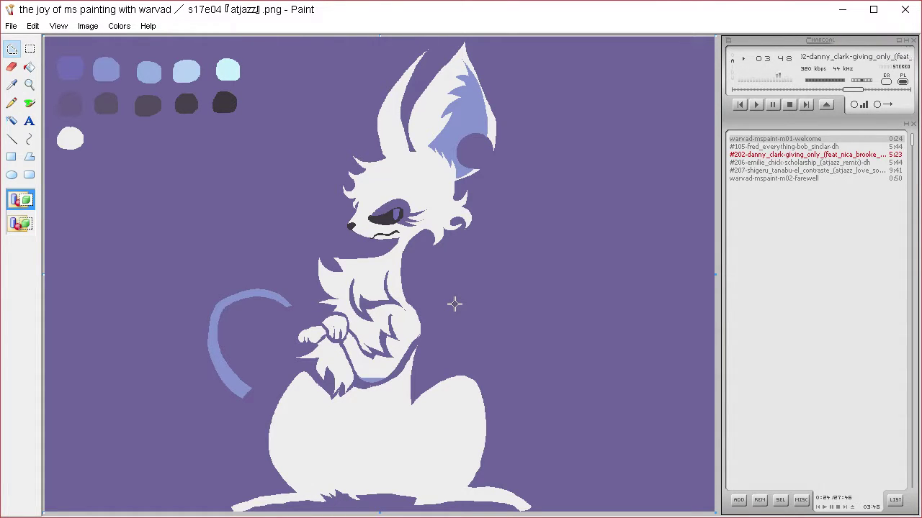
- Paint pointed off-white fur tufts on the back of the shoulder and behind the near upper arm
left_click(30, 103)
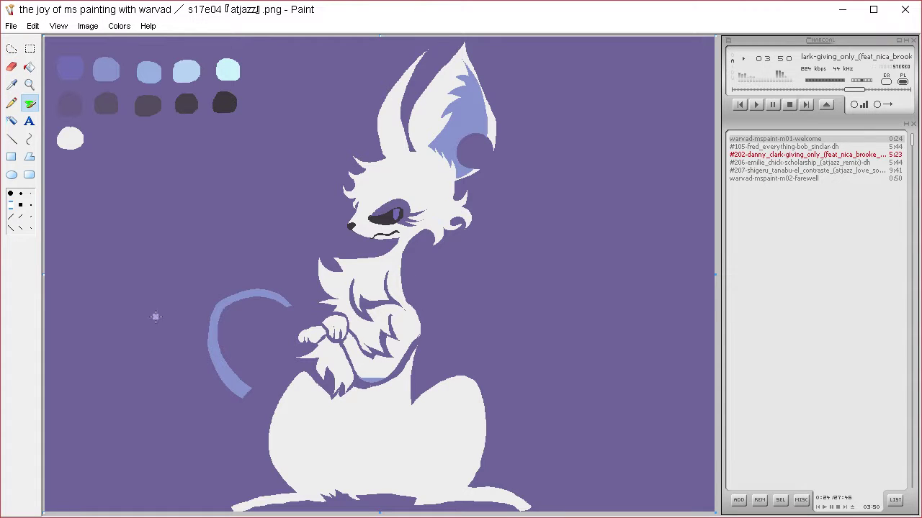
left_click(11, 48)
mouse_move(402, 248)
left_mouse_down()
mouse_move(442, 299)
mouse_move(428, 351)
mouse_move(401, 272)
mouse_move(408, 251)
left_mouse_up()
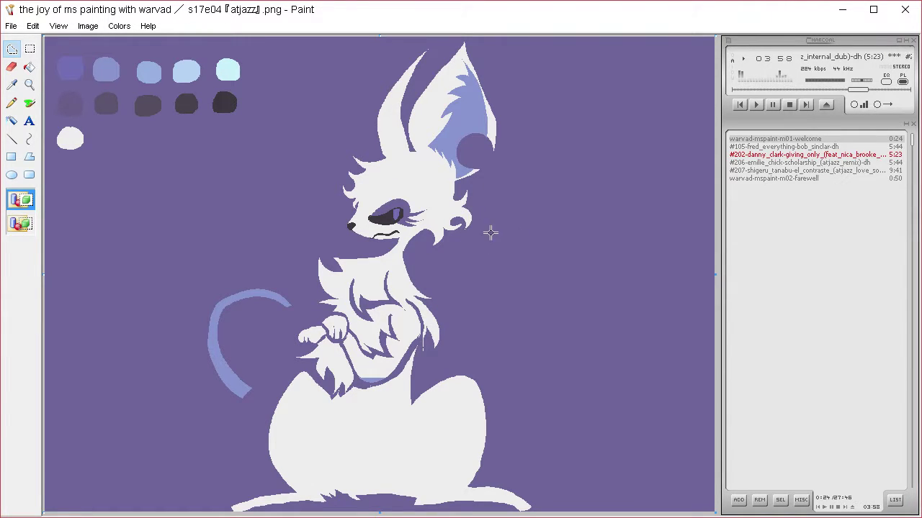
- Carve a jagged purple fur edge along the underside between the feet and shift the whole drawing slightly up and to the right
left_click(15, 84)
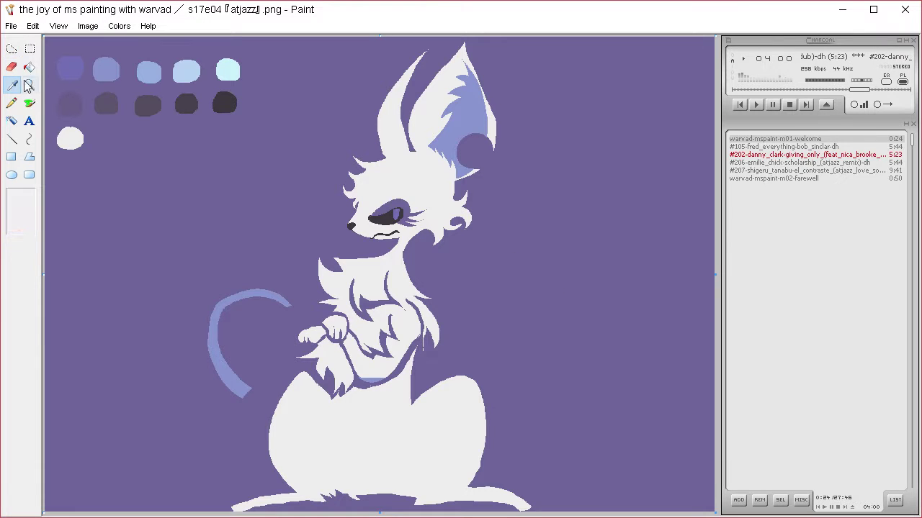
right_click(53, 73)
left_click(16, 51)
left_click_drag(345, 497, 385, 487)
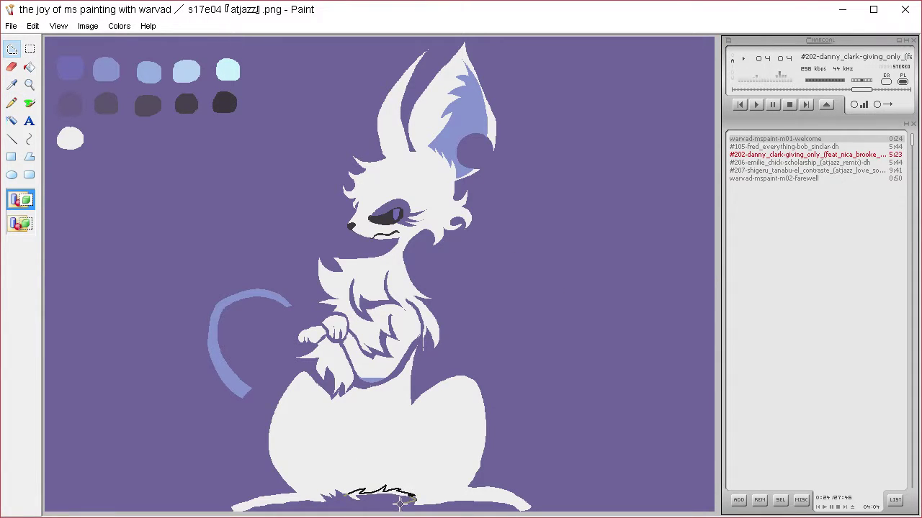
key("ctrl+z")
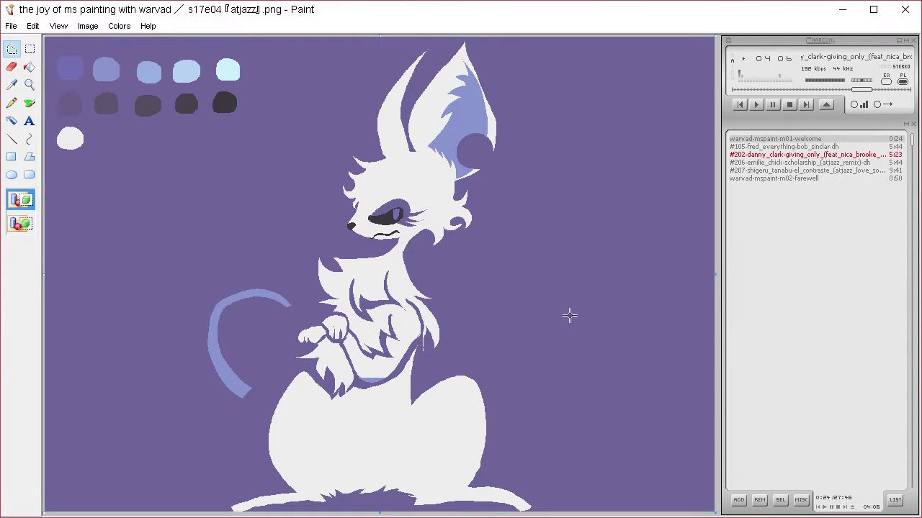
key("ctrl+a")
left_click_drag(569, 361, 576, 373)
- Extend the tip of the front foot with a small off-white claw set off by a thin purple gap
left_click(17, 85)
left_click(29, 103)
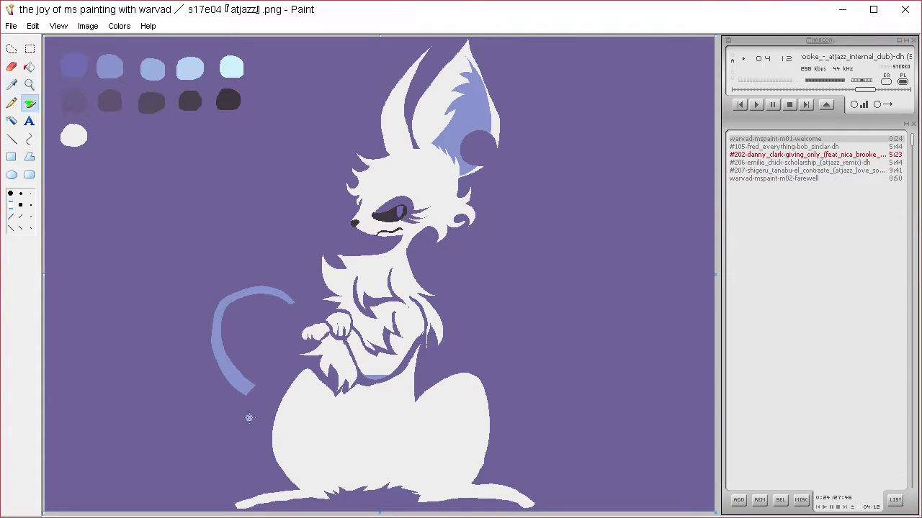
left_click(11, 48)
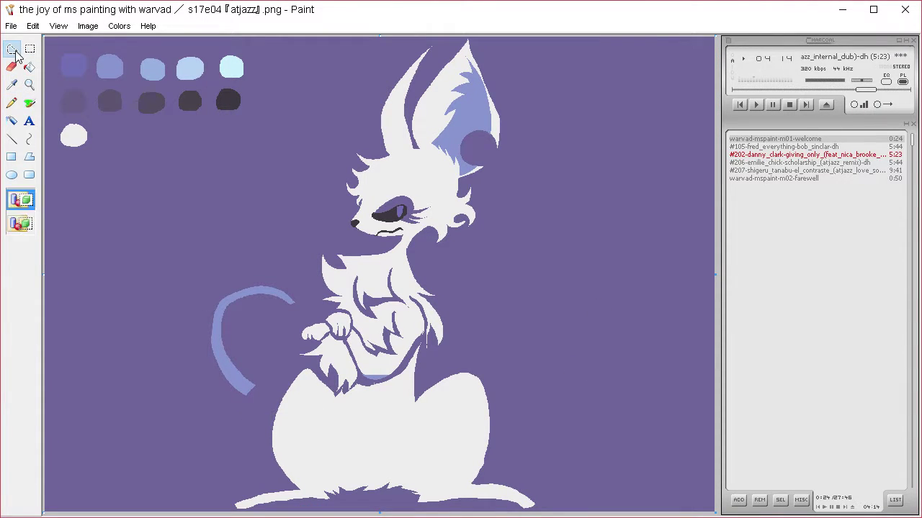
left_click_drag(236, 512, 228, 511)
key("Delete")
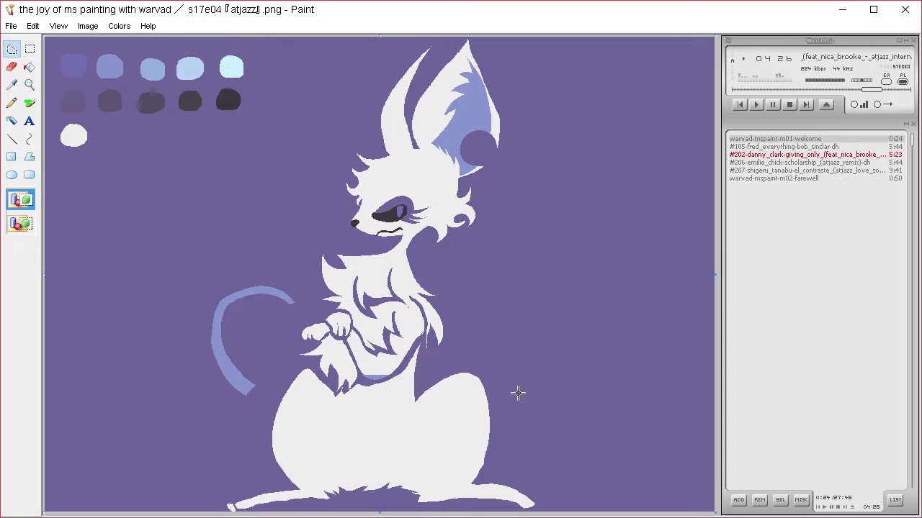
- Mark off a small claw at the tip of the rear foot with a thin purple line
left_click(12, 84)
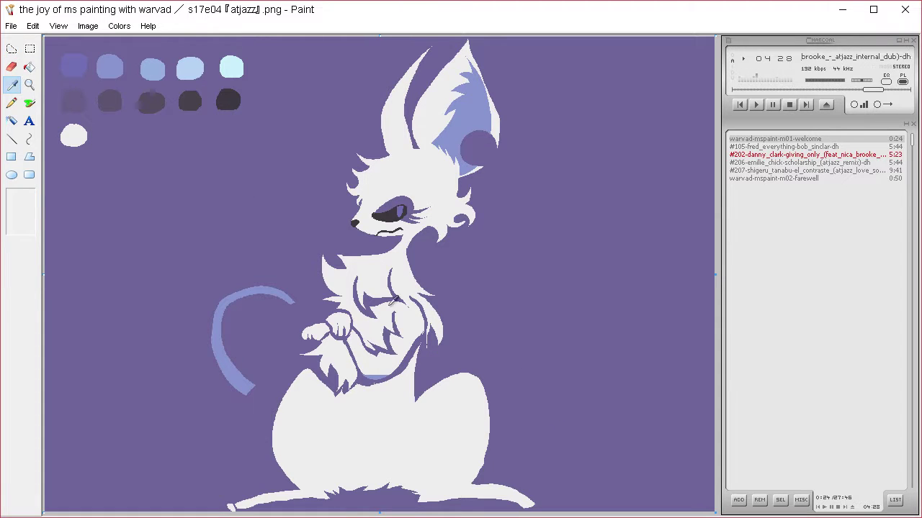
left_click(270, 497)
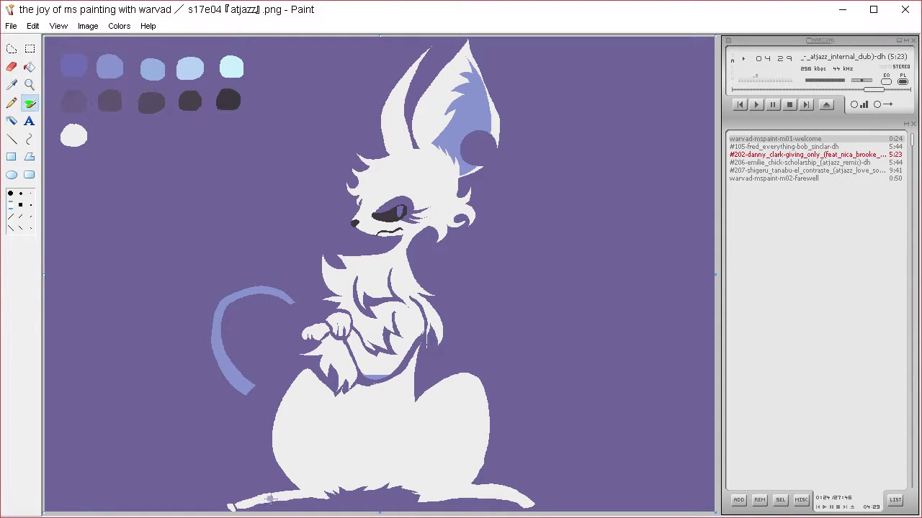
left_click(13, 50)
left_click(15, 85)
left_click(58, 83)
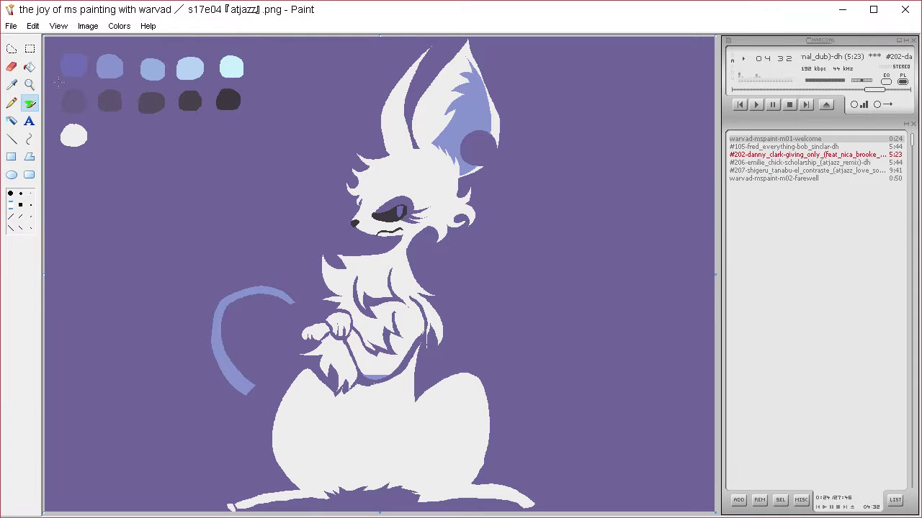
left_click(12, 48)
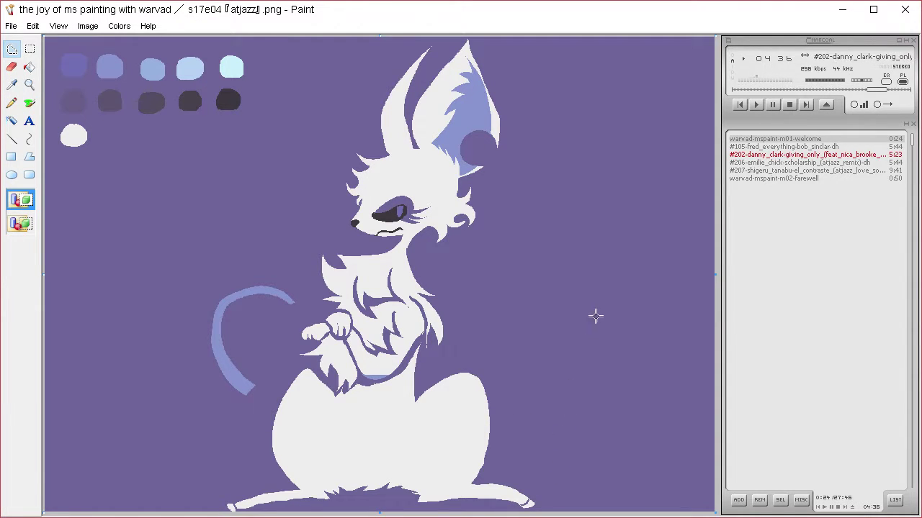
left_click(30, 103)
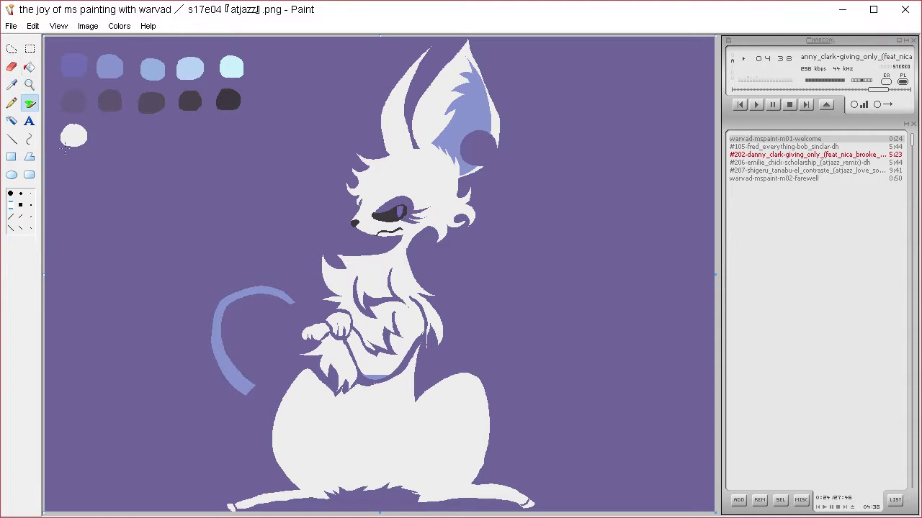
left_click(13, 49)
mouse_move(332, 391)
left_mouse_down()
mouse_move(278, 398)
mouse_move(291, 373)
mouse_move(317, 368)
mouse_move(333, 392)
left_mouse_up()
left_click(486, 292)
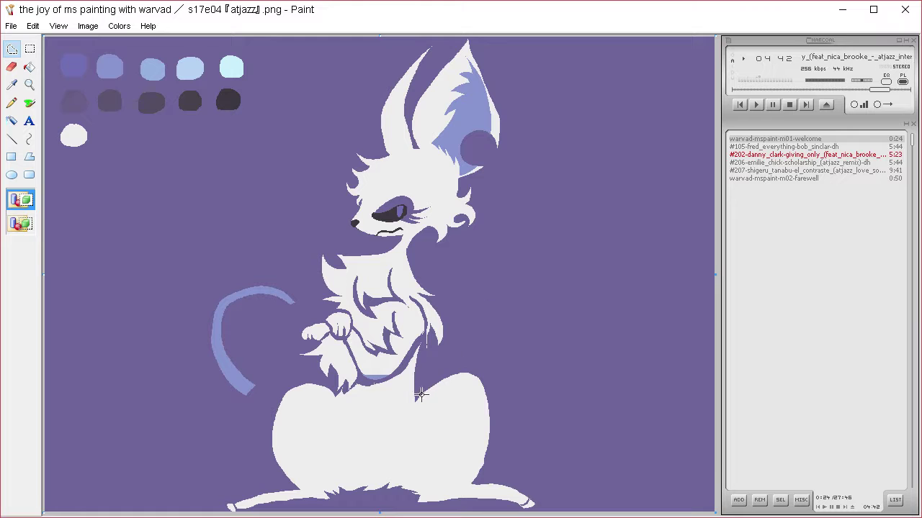
key("ctrl+z")
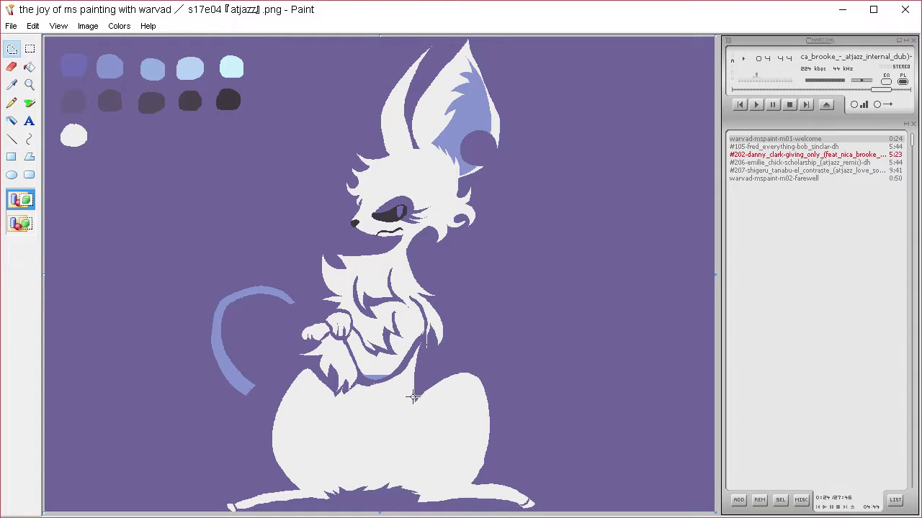
- Sample the off-white body color and fill the gap between the front thigh's peak and the hanging arm fur
left_click(14, 84)
left_click(318, 424)
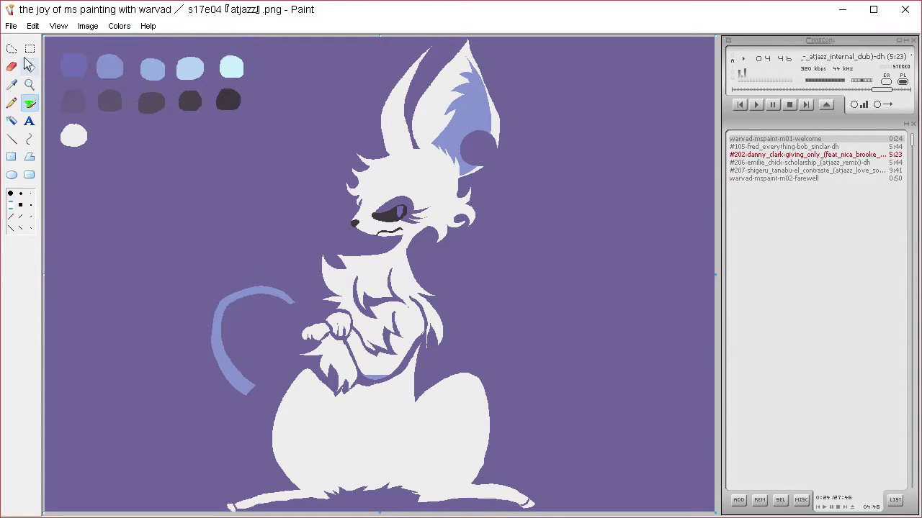
left_click(16, 48)
mouse_move(301, 374)
left_mouse_down()
mouse_move(330, 383)
mouse_move(331, 370)
mouse_move(343, 402)
mouse_move(306, 389)
left_mouse_up()
key("Delete")
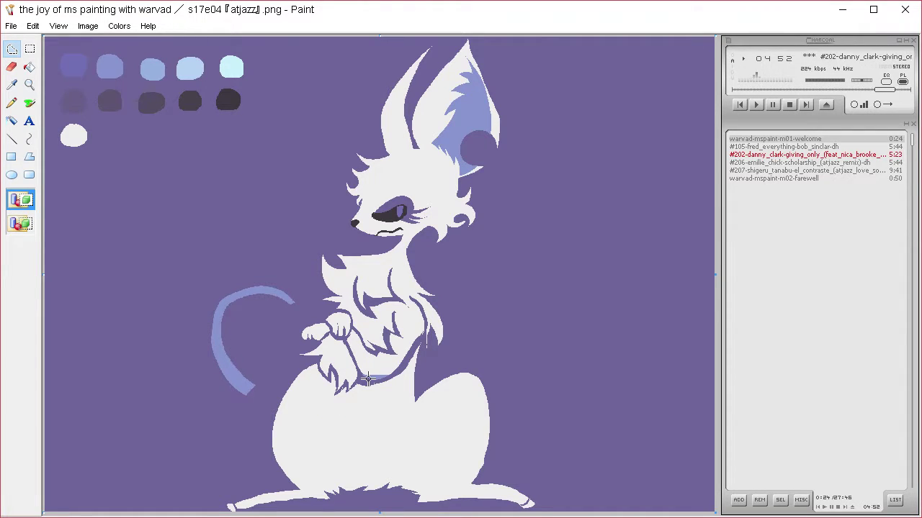
- Add spiky off-white fur tufts to the outer edges of both thighs and fill the blue sliver beneath the elbow with off-white
mouse_move(411, 400)
left_mouse_down()
mouse_move(471, 359)
mouse_move(458, 368)
mouse_move(491, 372)
mouse_move(483, 376)
mouse_move(496, 395)
mouse_move(487, 389)
mouse_move(494, 417)
mouse_move(486, 438)
mouse_move(416, 405)
left_mouse_up()
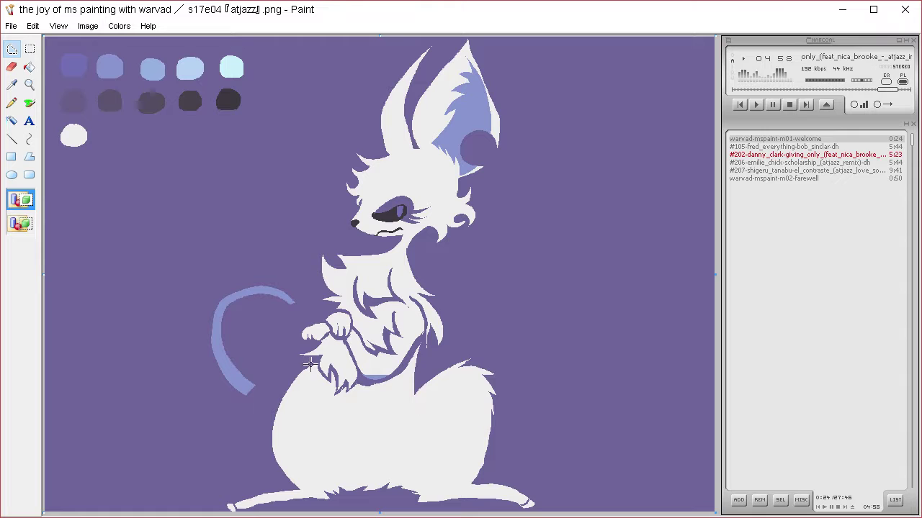
mouse_move(312, 366)
left_mouse_down()
mouse_move(268, 410)
mouse_move(267, 465)
mouse_move(324, 375)
left_mouse_up()
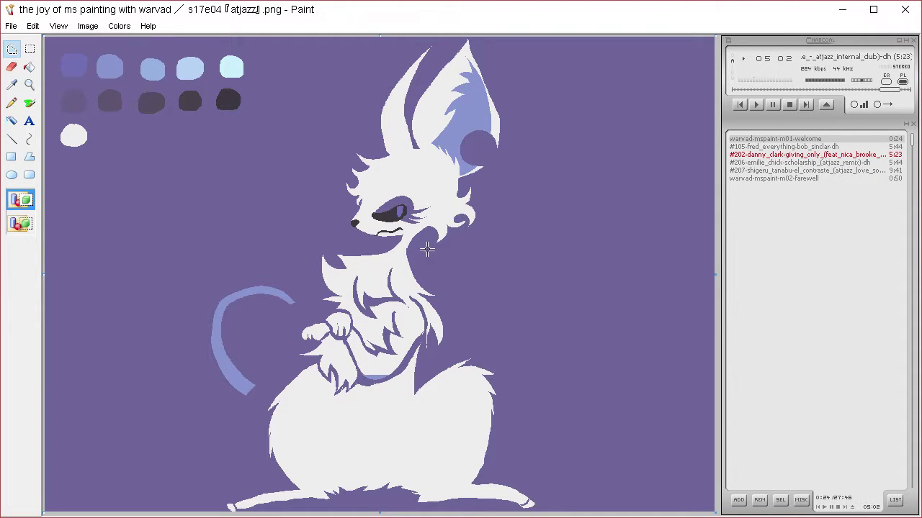
left_click(29, 103)
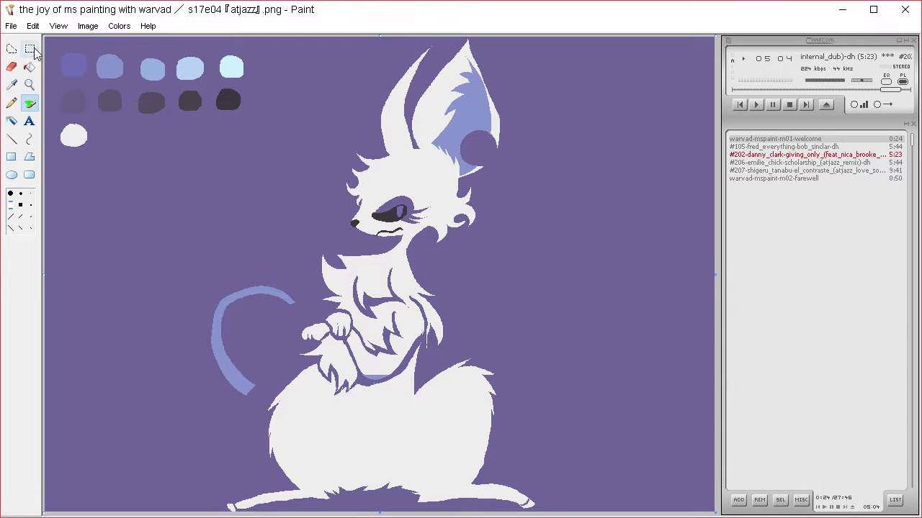
left_click(29, 67)
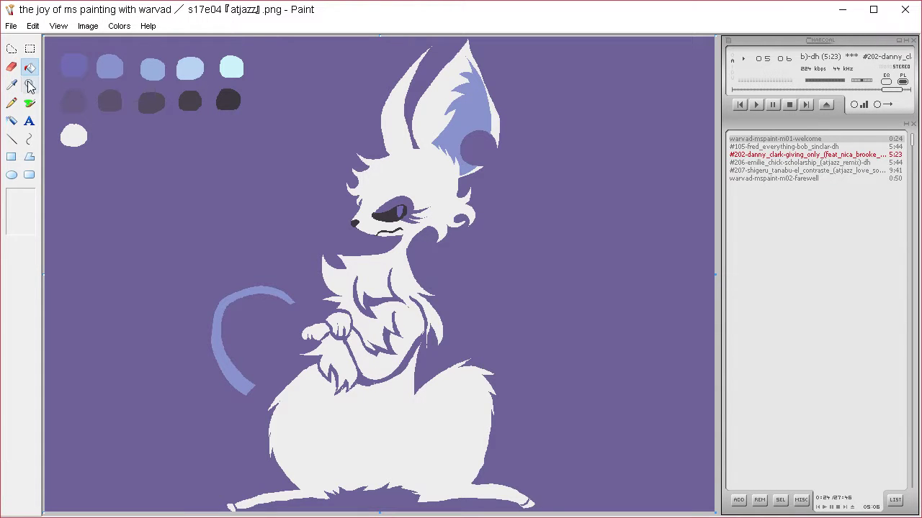
- Paint a thin blue tail looping out behind the rear thigh and sweeping across both thighs to join the front curl
left_click(12, 85)
left_click(11, 48)
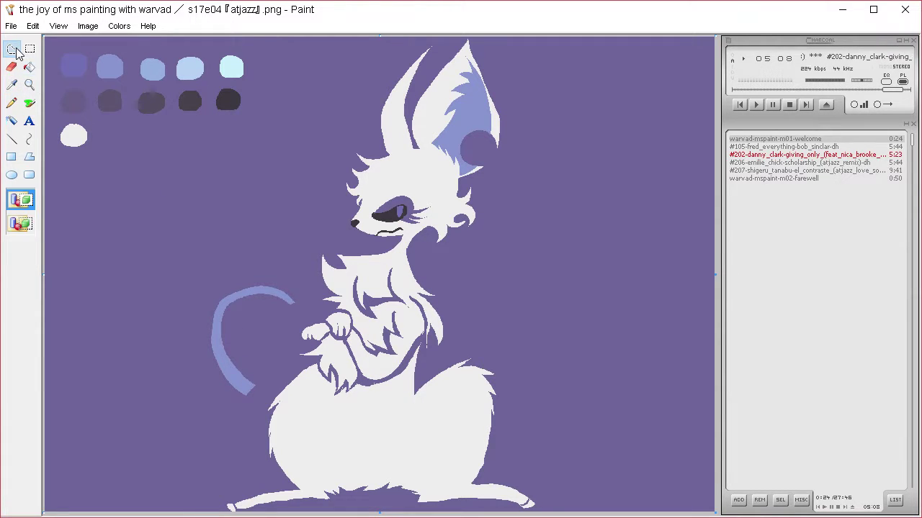
mouse_move(483, 474)
left_mouse_down()
mouse_move(570, 424)
mouse_move(569, 375)
mouse_move(531, 341)
mouse_move(483, 342)
mouse_move(410, 398)
left_mouse_up()
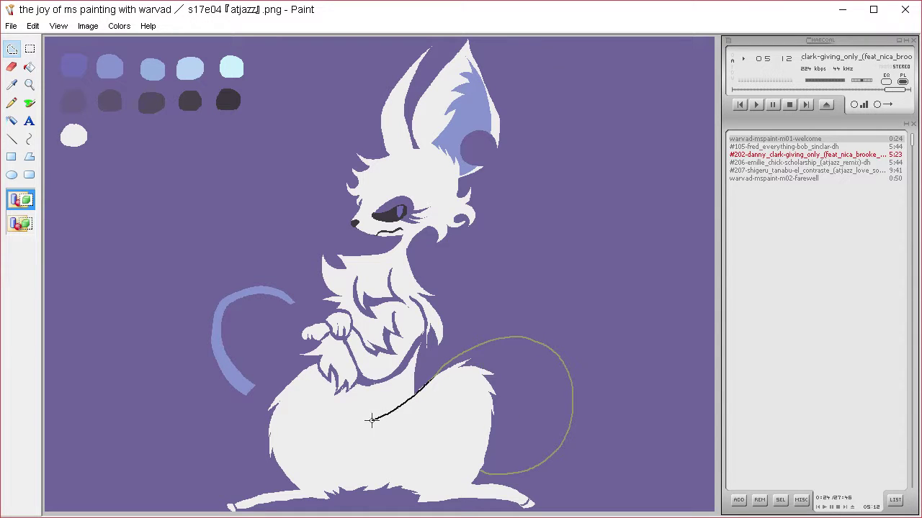
mouse_move(299, 424)
left_mouse_down()
mouse_move(253, 401)
mouse_move(246, 386)
mouse_move(322, 414)
mouse_move(362, 414)
mouse_move(475, 341)
mouse_move(543, 334)
mouse_move(575, 370)
mouse_move(573, 445)
mouse_move(557, 469)
mouse_move(531, 481)
mouse_move(478, 479)
left_mouse_up()
key("Delete")
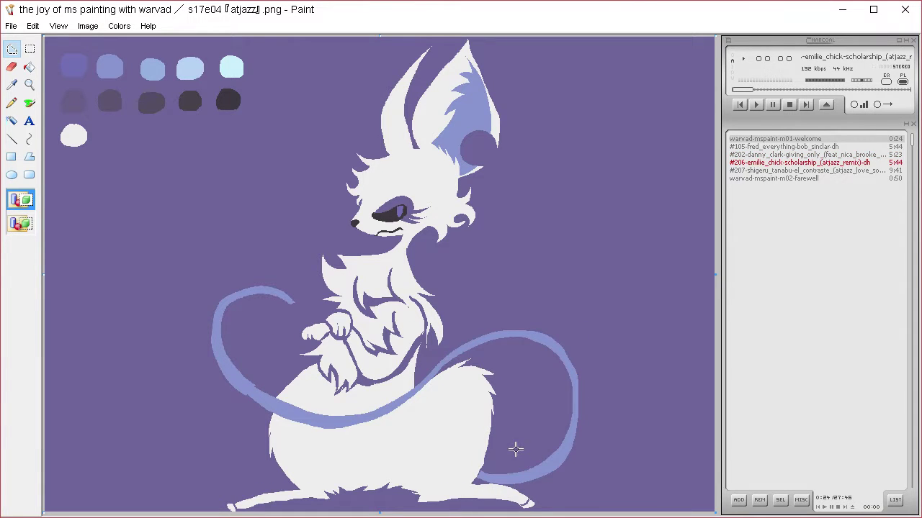
- Refine the tail's rear loop and taper its front end into a downward-curving point near the paws
mouse_move(552, 347)
left_mouse_down()
mouse_move(569, 398)
mouse_move(555, 460)
mouse_move(579, 403)
mouse_move(569, 353)
mouse_move(556, 347)
left_mouse_up()
key("Delete")
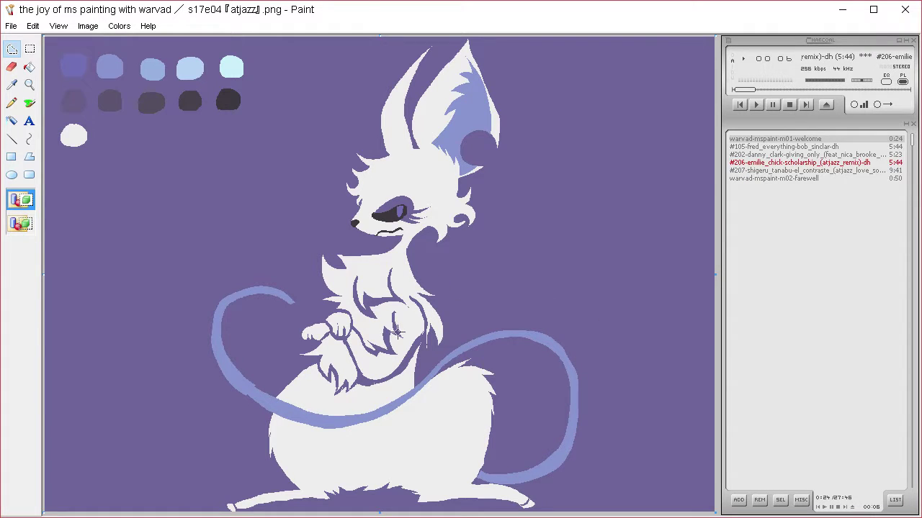
mouse_move(282, 299)
left_mouse_down()
mouse_move(298, 318)
mouse_move(304, 305)
mouse_move(273, 289)
left_mouse_up()
key("Delete")
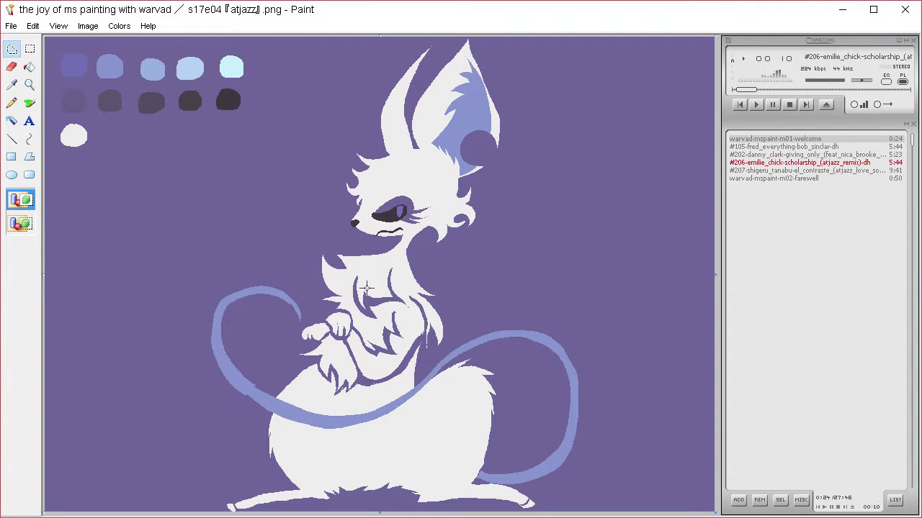
- Smooth and slim the front tail curve where it meets the stretch crossing the thighs
left_click(30, 85)
left_click(17, 47)
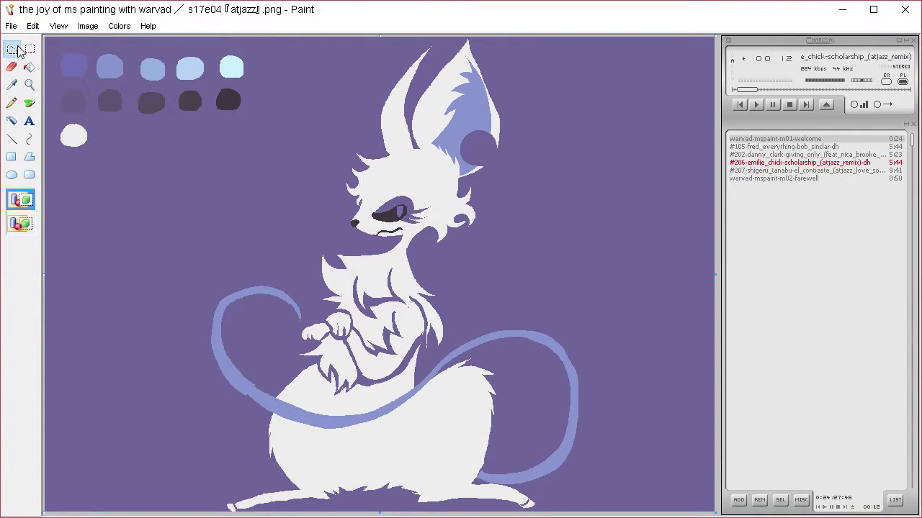
mouse_move(263, 410)
left_mouse_down()
mouse_move(230, 381)
mouse_move(208, 313)
mouse_move(254, 375)
left_mouse_up()
key("Delete")
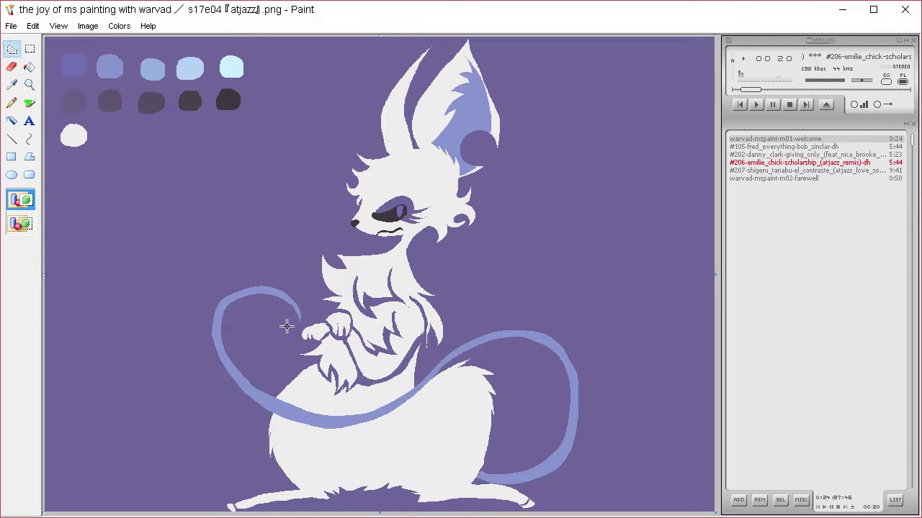
- Fill a spiky light-blue fur ruff across the creature's neck, just beneath the jaw and over the upper chest
left_click(12, 84)
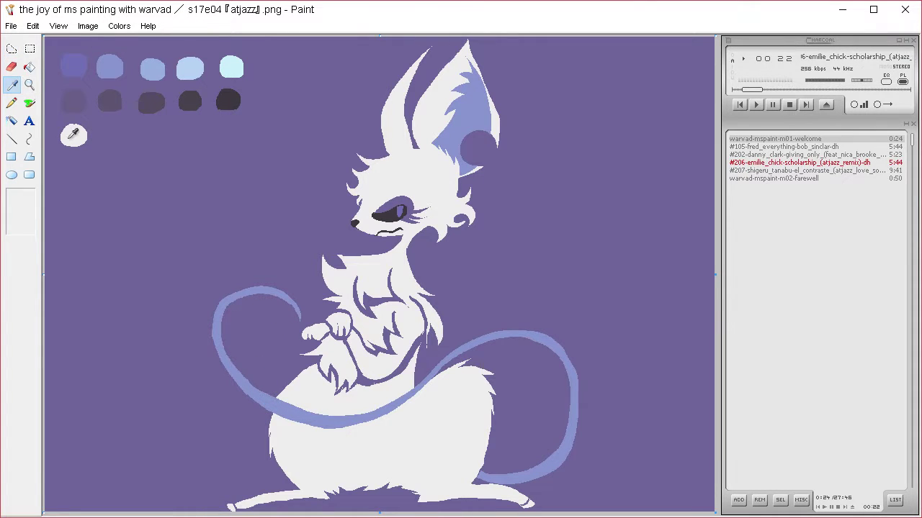
left_click(154, 66)
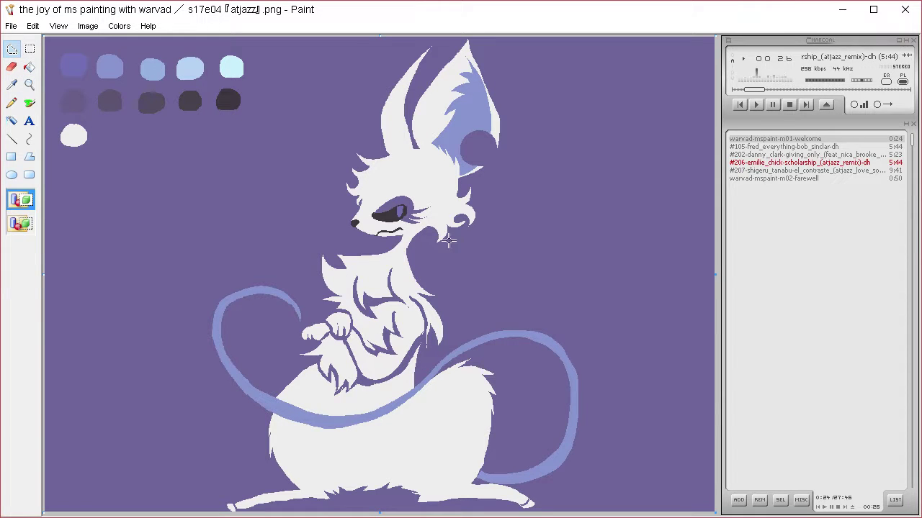
left_click(14, 85)
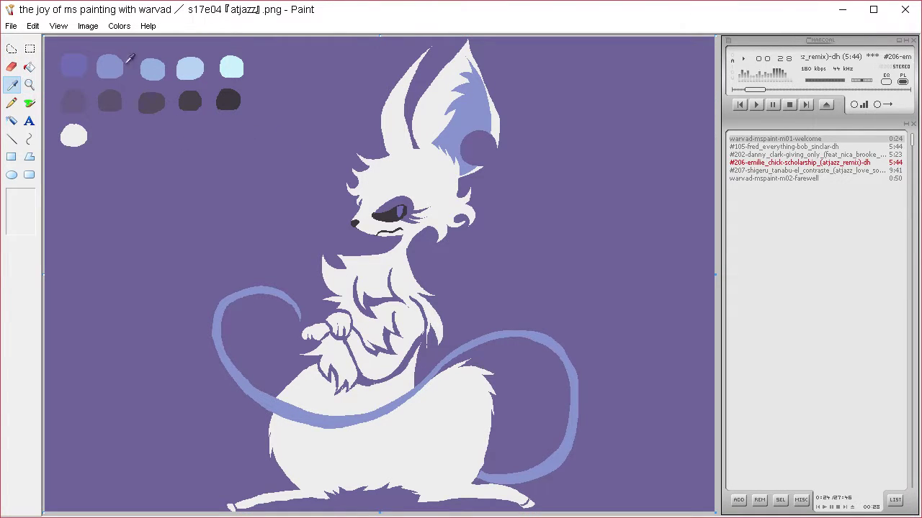
left_click(152, 66)
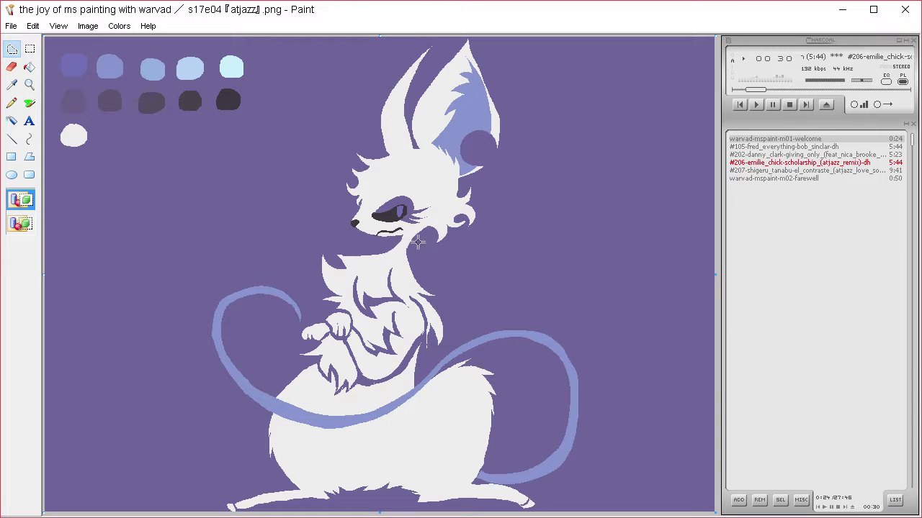
mouse_move(424, 228)
left_mouse_down()
mouse_move(436, 270)
mouse_move(417, 267)
mouse_move(442, 281)
mouse_move(346, 252)
mouse_move(348, 242)
mouse_move(423, 229)
left_mouse_up()
key("Delete")
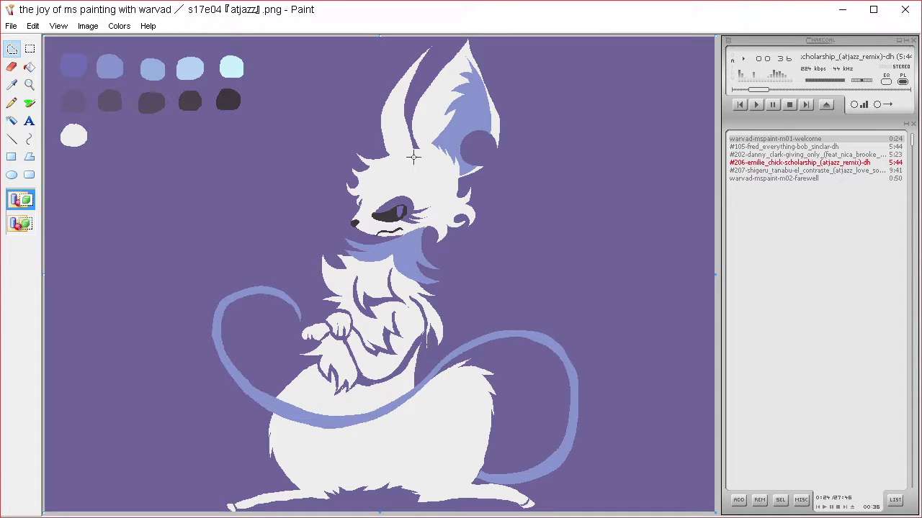
left_click(29, 67)
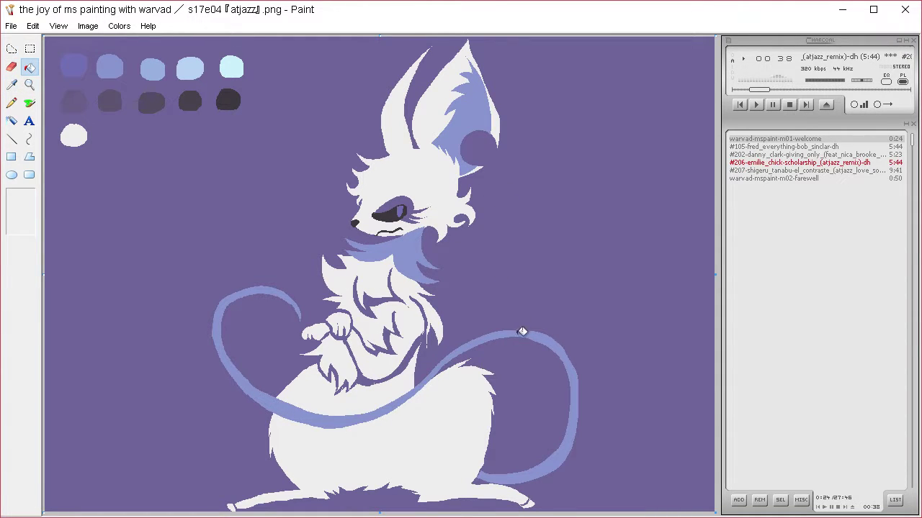
key("ctrl+v")
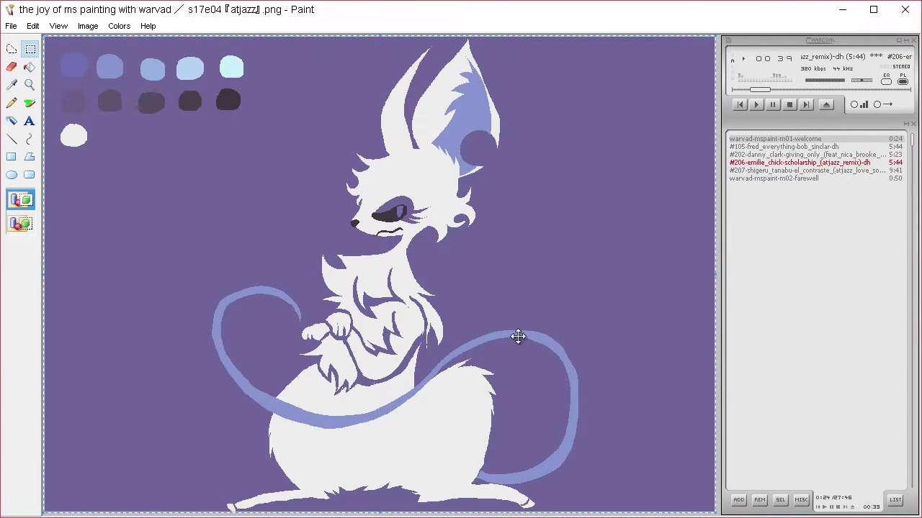
left_click(25, 222)
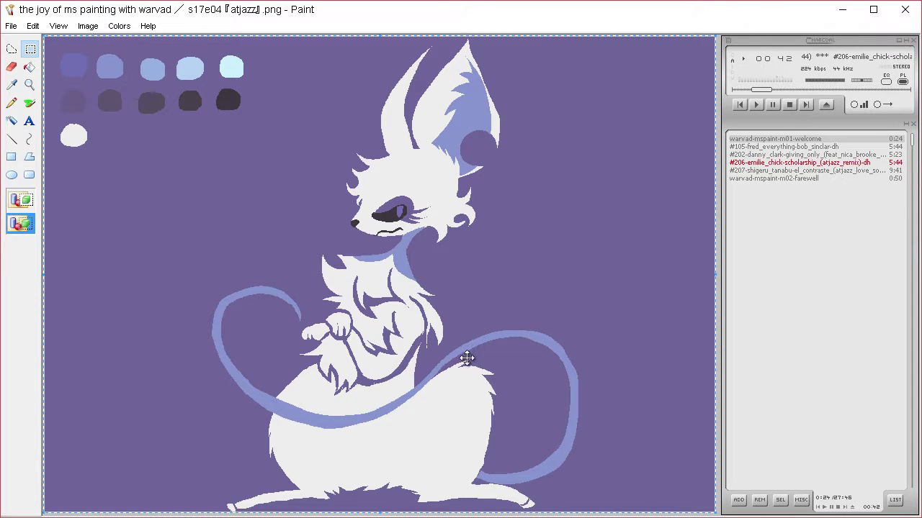
key("Escape")
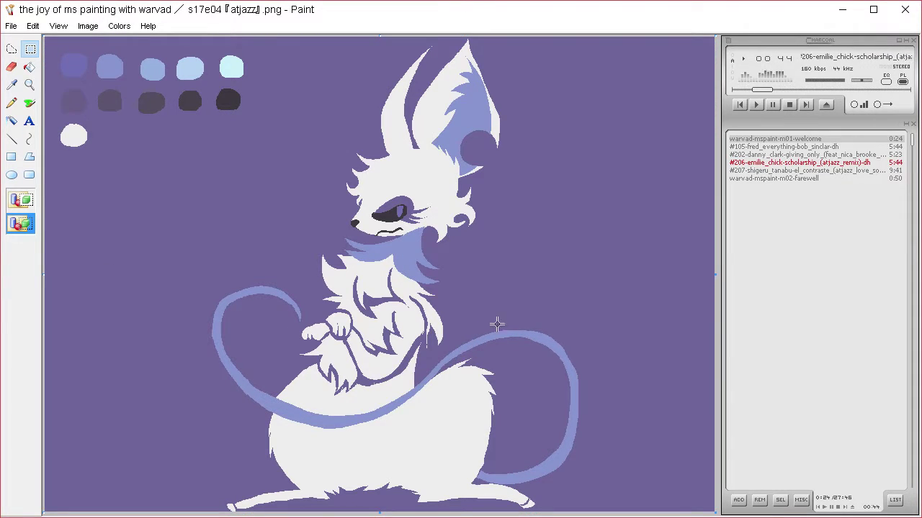
- Fill the lower cheek edge above the ruff with off-white and touch up the fur edges around the eye patch
left_click(30, 85)
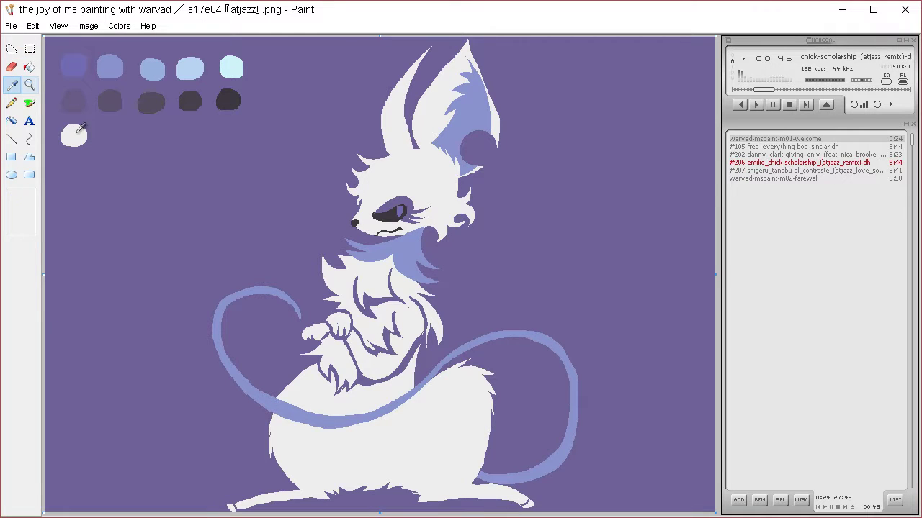
left_click(12, 49)
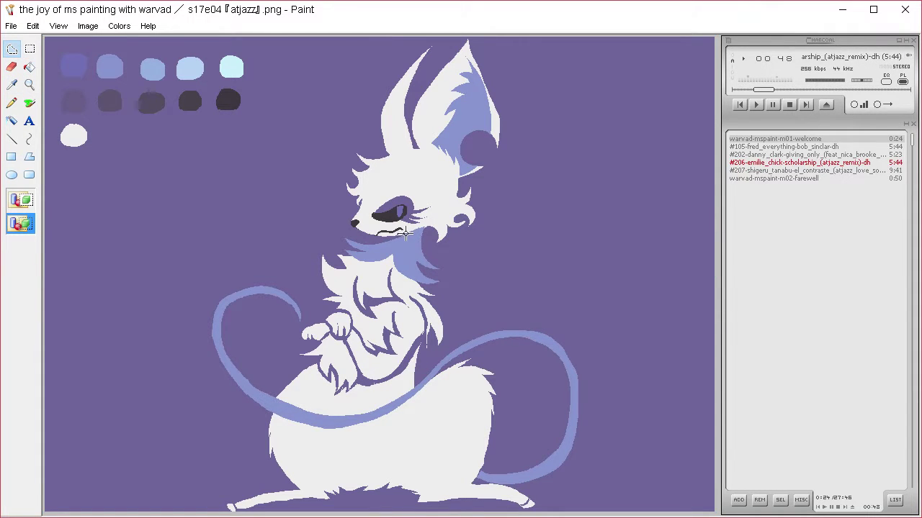
mouse_move(422, 241)
left_mouse_down()
mouse_move(428, 237)
mouse_move(405, 227)
left_mouse_up()
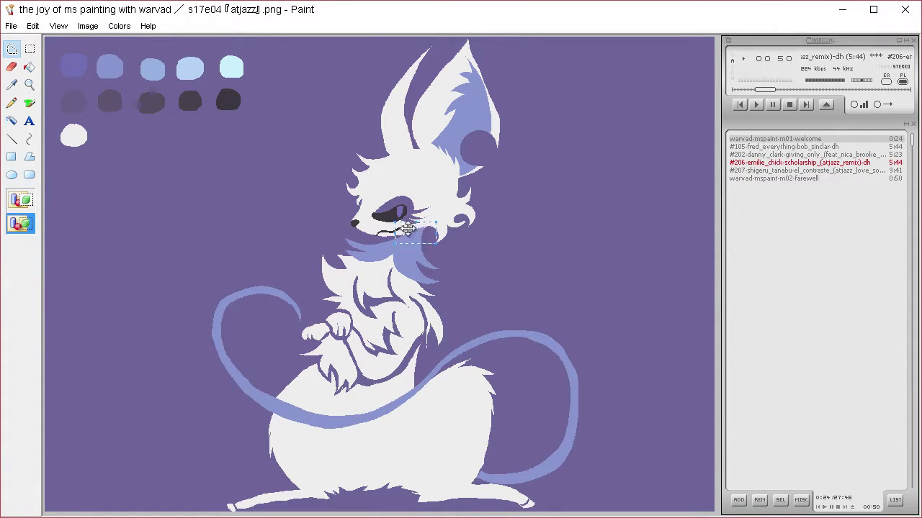
key("Delete")
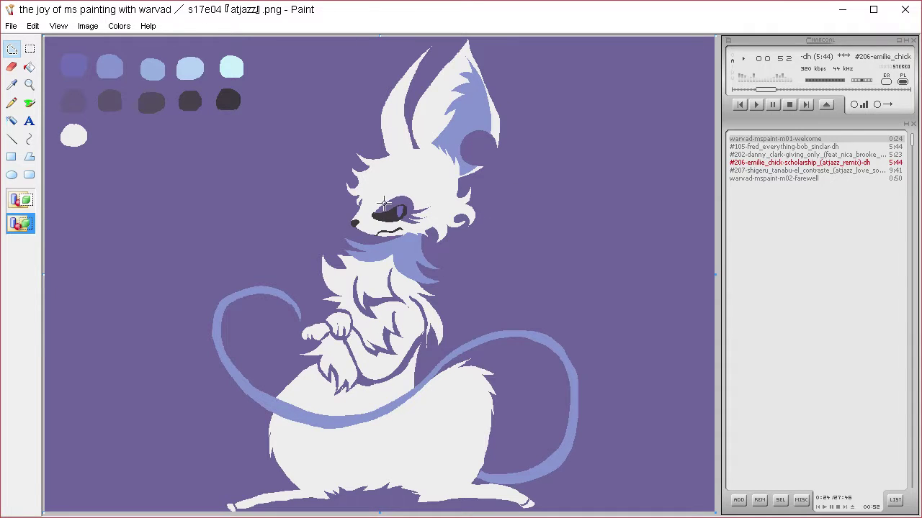
mouse_move(404, 191)
left_mouse_down()
mouse_move(378, 209)
mouse_move(378, 188)
left_mouse_up()
key("Delete")
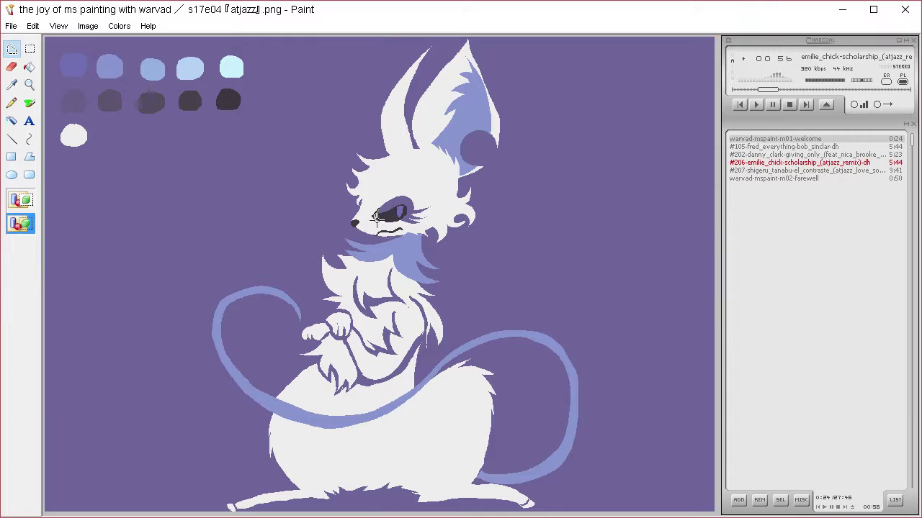
left_click_drag(377, 221, 377, 194)
key("Delete")
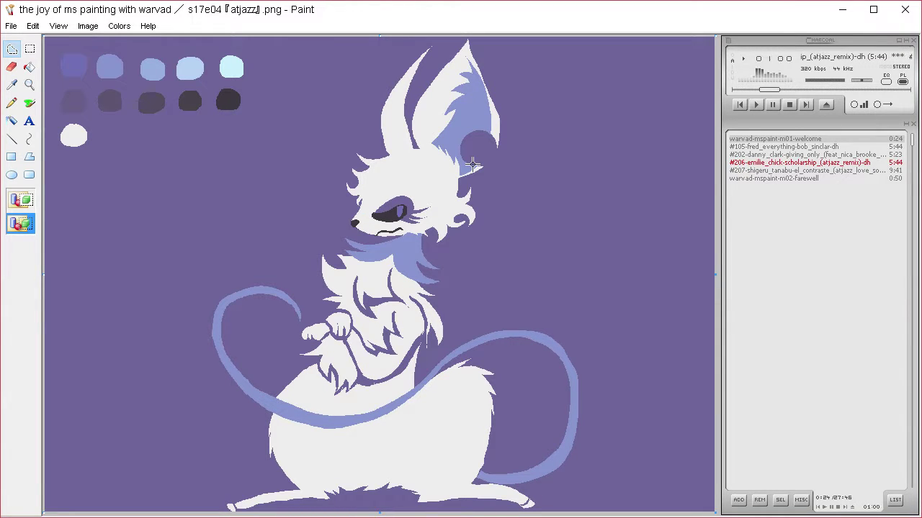
- Copy the whole picture and pick the neck ruff's light blue as the fill colour
left_click(11, 84)
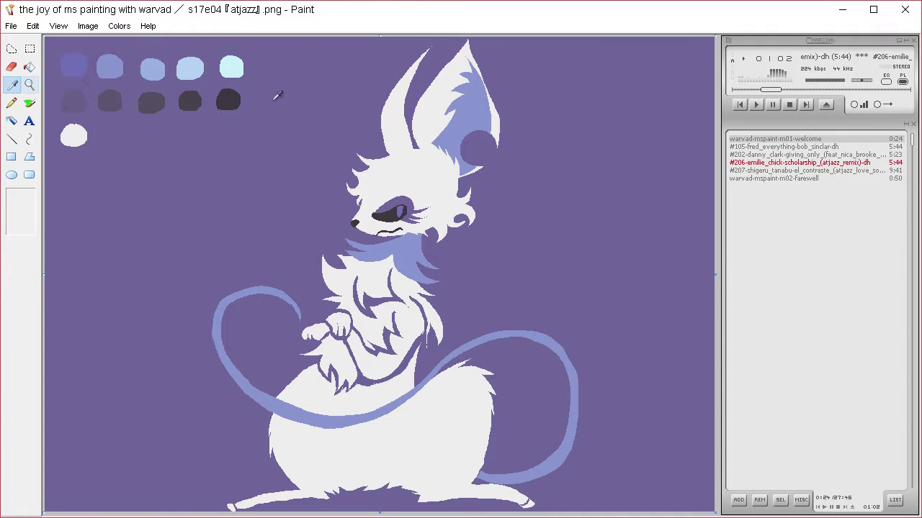
left_click(229, 93)
left_click(29, 67)
left_click(12, 49)
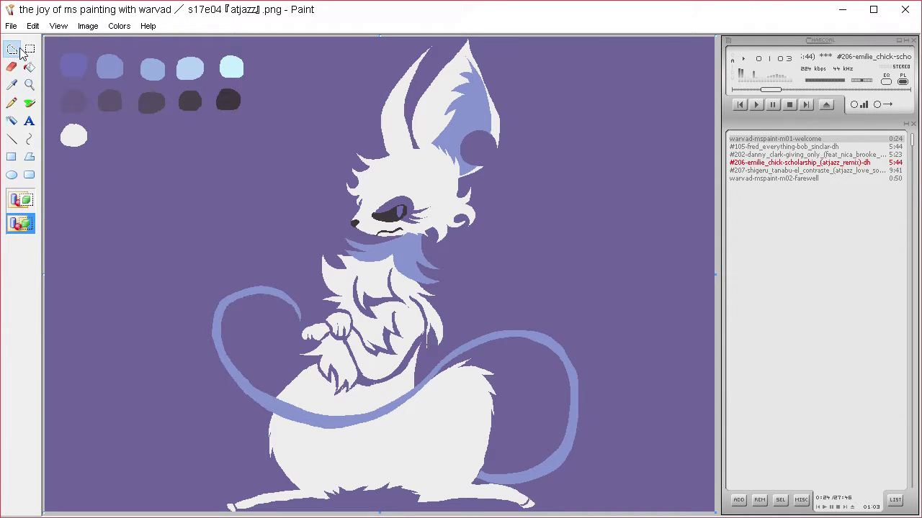
key("ctrl+a")
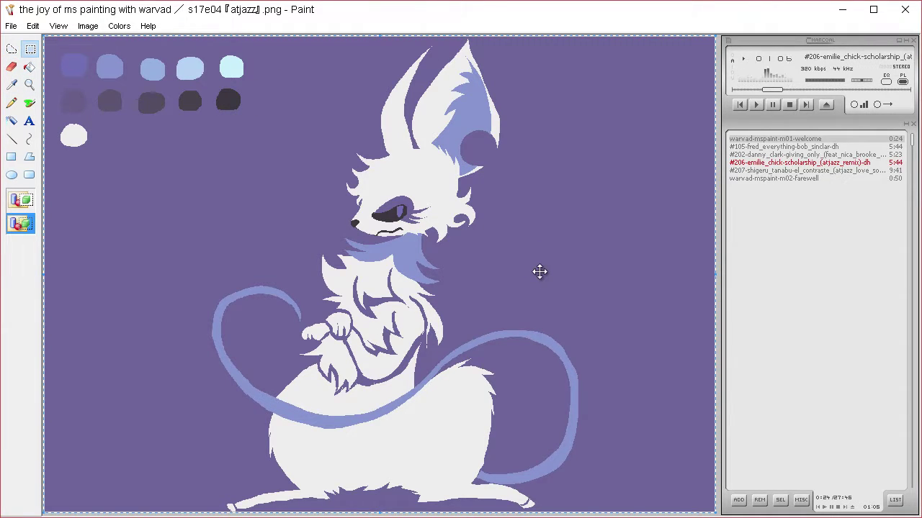
left_click(12, 84)
left_click(412, 246)
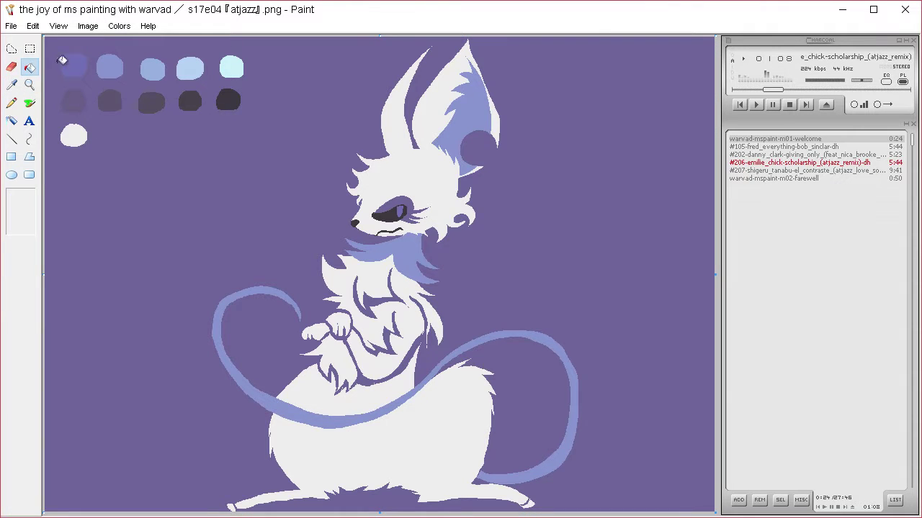
- Fill jagged light-blue shadows along the chest fur, around the elbow tufts and beneath the folded arm
left_click(12, 49)
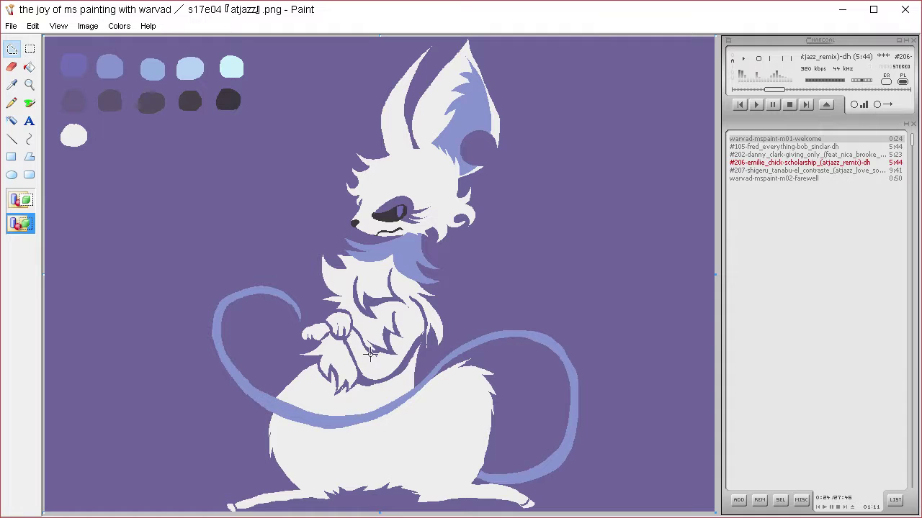
mouse_move(385, 358)
left_mouse_down()
mouse_move(394, 337)
mouse_move(407, 344)
mouse_move(396, 326)
mouse_move(376, 352)
left_mouse_up()
key("Delete")
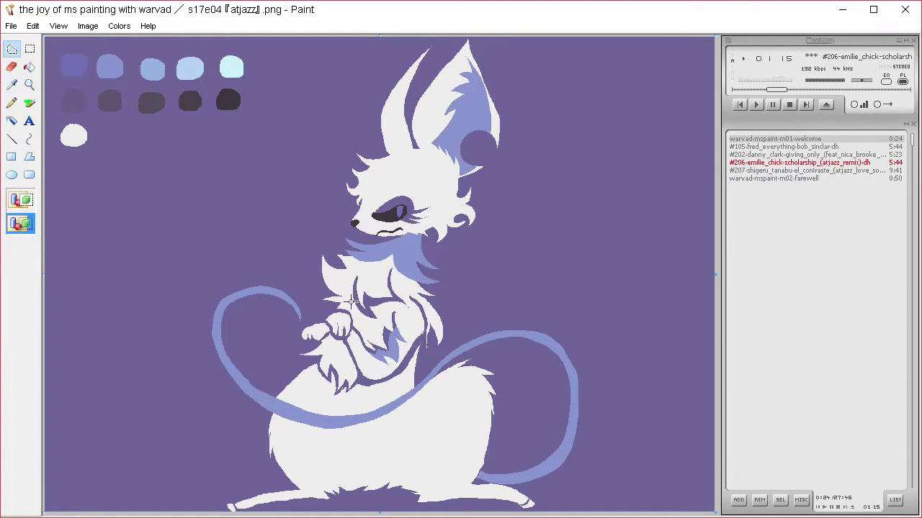
mouse_move(356, 280)
left_mouse_down()
mouse_move(367, 304)
mouse_move(397, 309)
left_mouse_up()
key("Delete")
mouse_move(395, 274)
left_mouse_down()
mouse_move(371, 299)
mouse_move(396, 307)
mouse_move(355, 331)
mouse_move(363, 330)
mouse_move(353, 300)
mouse_move(370, 330)
mouse_move(374, 312)
mouse_move(408, 308)
mouse_move(364, 311)
left_mouse_up()
key("Delete")
left_click(481, 292)
key("Delete")
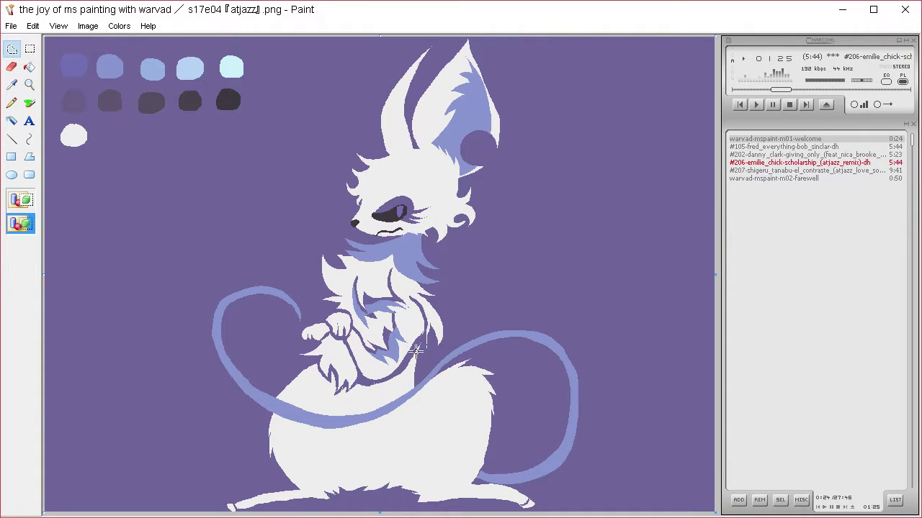
mouse_move(419, 344)
left_mouse_down()
mouse_move(400, 382)
mouse_move(339, 402)
mouse_move(336, 366)
mouse_move(378, 380)
mouse_move(419, 346)
left_mouse_up()
key("Delete")
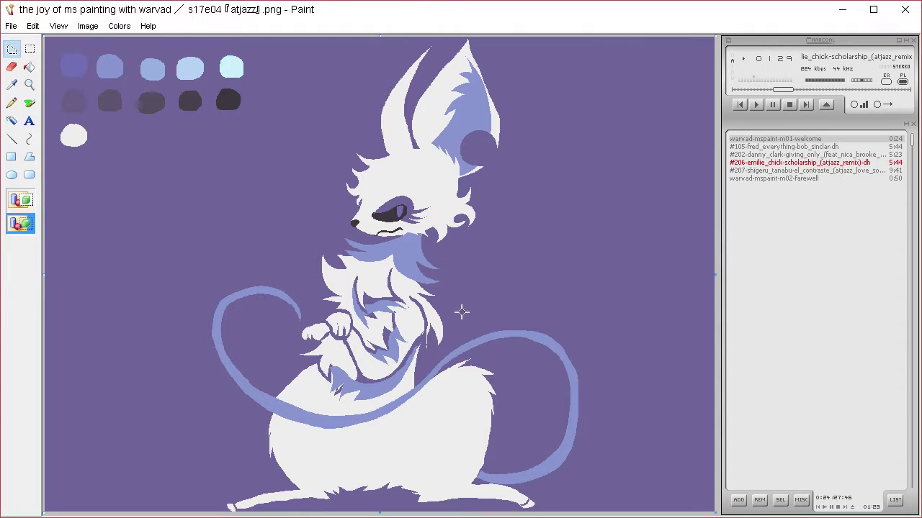
- Fill the base of the narrow front ear with a spiky light-blue shape
mouse_move(416, 146)
left_mouse_down()
mouse_move(379, 158)
mouse_move(370, 121)
mouse_move(385, 130)
mouse_move(391, 102)
mouse_move(394, 117)
mouse_move(405, 90)
mouse_move(409, 113)
left_mouse_up()
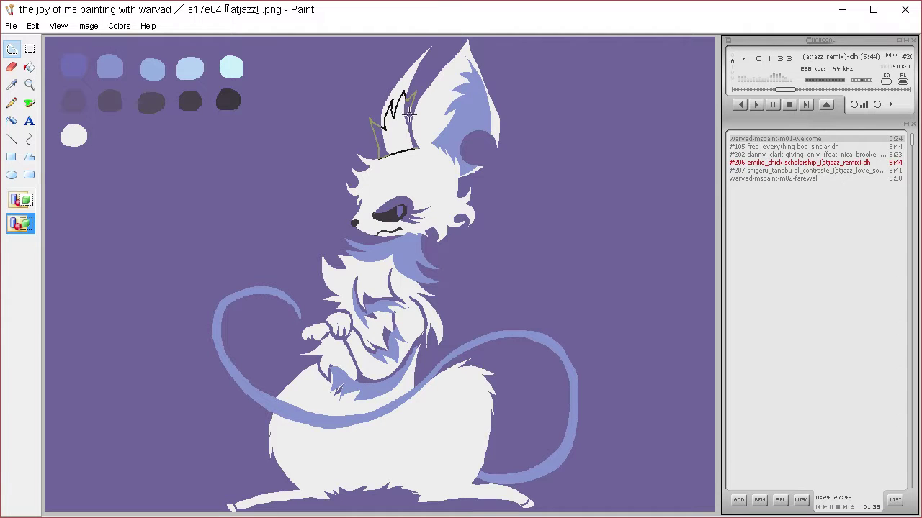
left_click_drag(415, 147, 416, 147)
key("Delete")
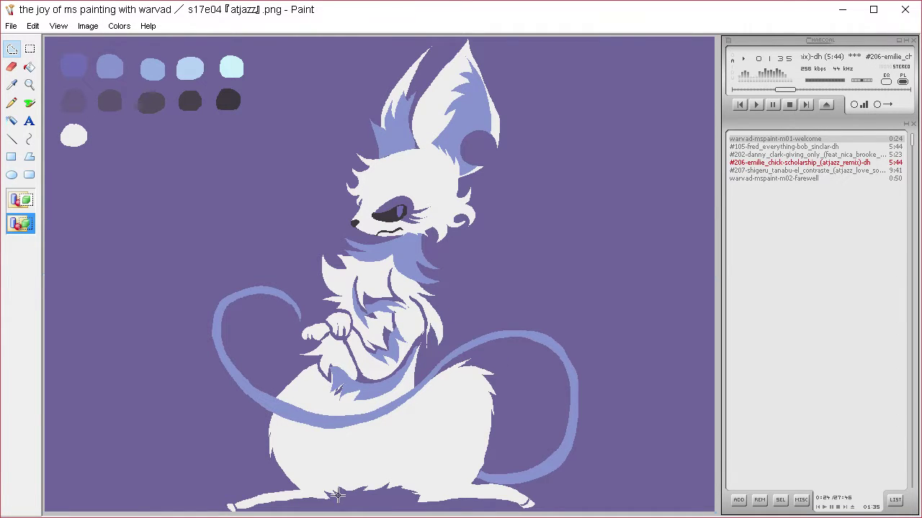
- Fill a large jagged light-blue patch between the thighs and a rounded light-blue area over the eye
mouse_move(339, 495)
left_mouse_down()
mouse_move(313, 449)
mouse_move(429, 414)
mouse_move(412, 439)
mouse_move(432, 454)
mouse_move(423, 494)
mouse_move(405, 506)
mouse_move(354, 498)
left_mouse_up()
key("Delete")
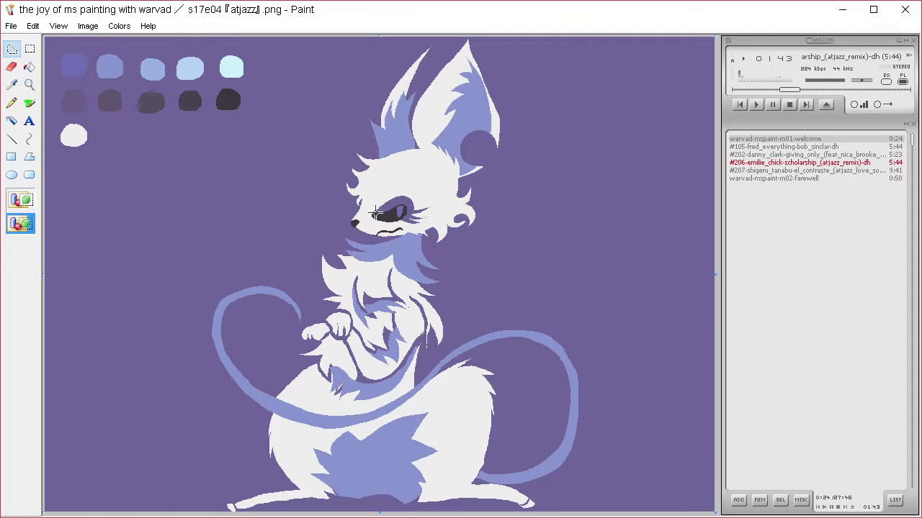
mouse_move(372, 215)
left_mouse_down()
mouse_move(412, 193)
mouse_move(418, 208)
mouse_move(375, 219)
left_mouse_up()
key("Delete")
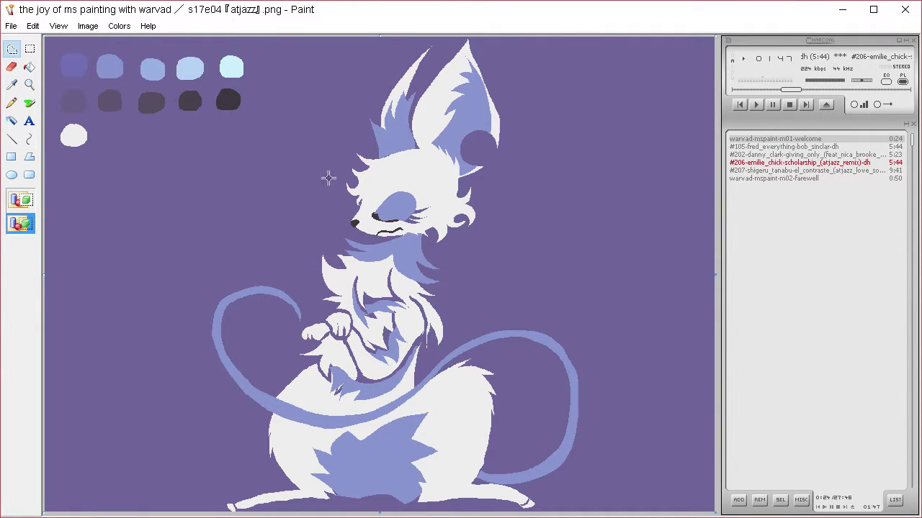
- Overlay the copied picture with off-white transparent to trim the blue shading to the fur, and fill the iris with pale cyan
left_click(29, 67)
left_click(11, 85)
left_click(437, 165)
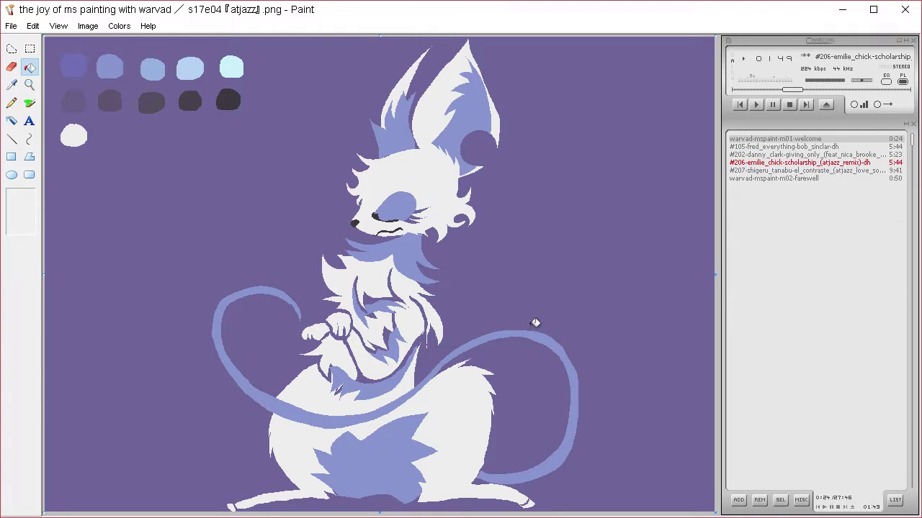
key("ctrl+v")
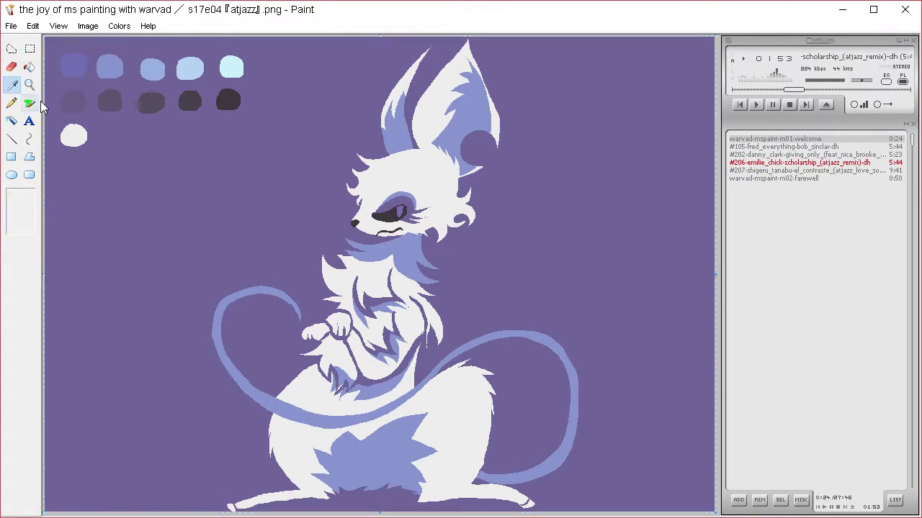
left_click(30, 67)
left_click(402, 209)
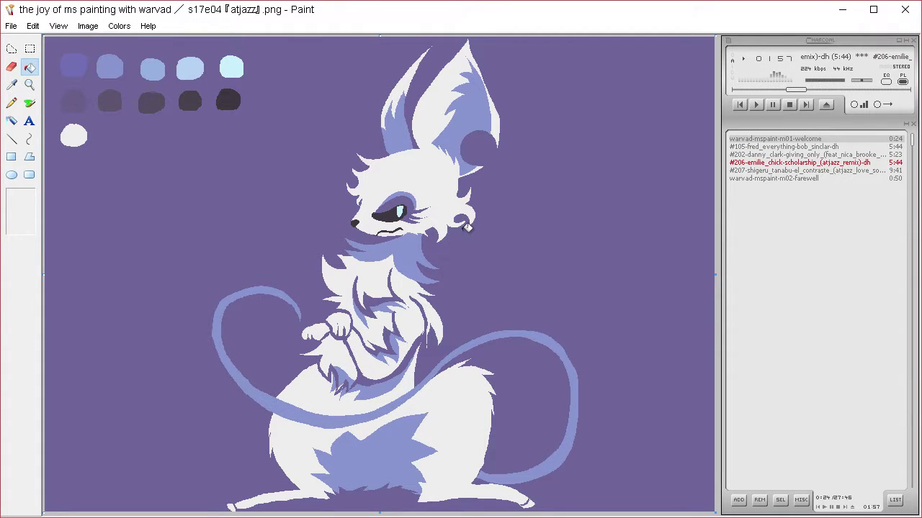
- Set the purple background as the transparent colour and lower both ears slightly toward the head
left_click(12, 85)
right_click(145, 164)
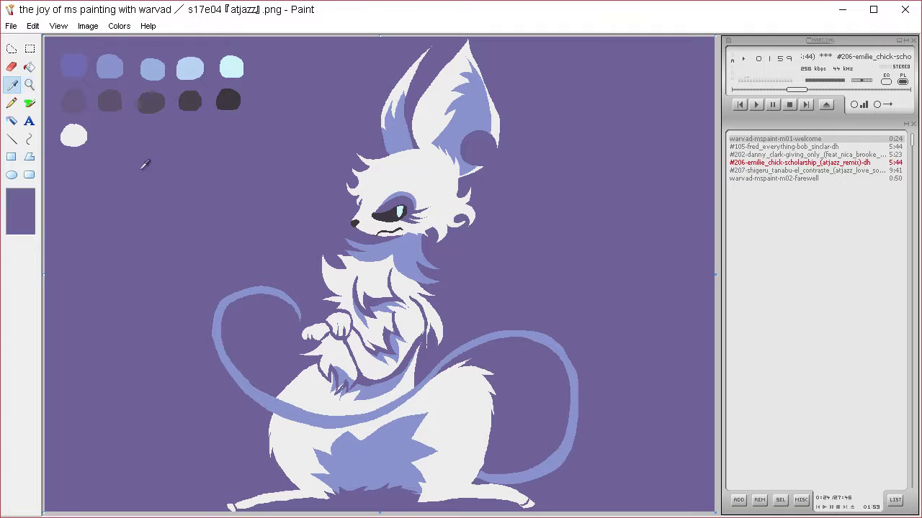
left_click(11, 50)
mouse_move(533, 111)
left_mouse_down()
mouse_move(400, 41)
mouse_move(326, 182)
mouse_move(329, 194)
mouse_move(387, 182)
mouse_move(449, 189)
mouse_move(550, 139)
mouse_move(491, 160)
left_mouse_up()
key("Escape")
left_click(563, 156)
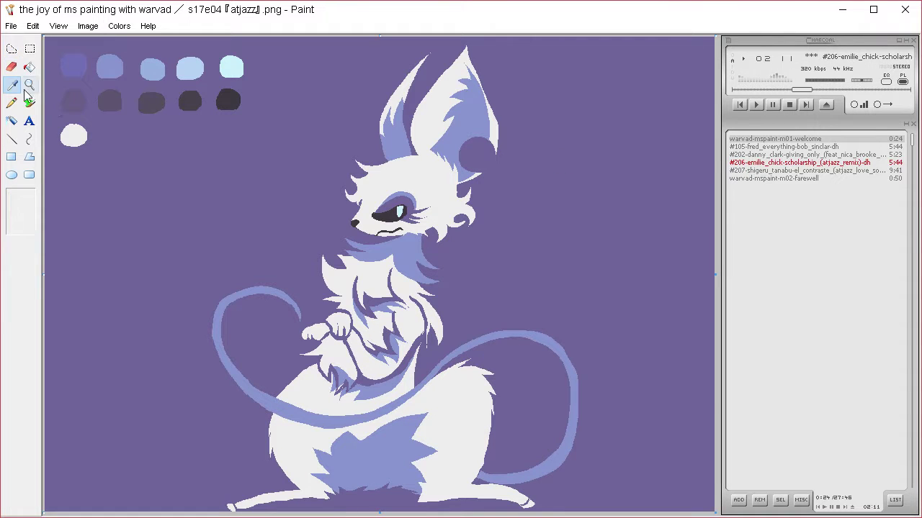
- Paint a small off-white glint in the eye and refine the eye and mouth lines with charcoal Pencil strokes
left_click(29, 67)
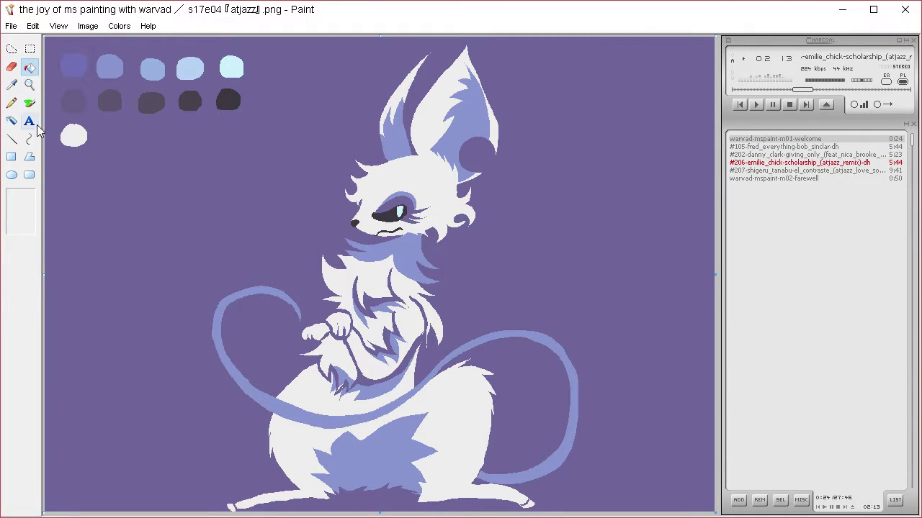
left_click(29, 104)
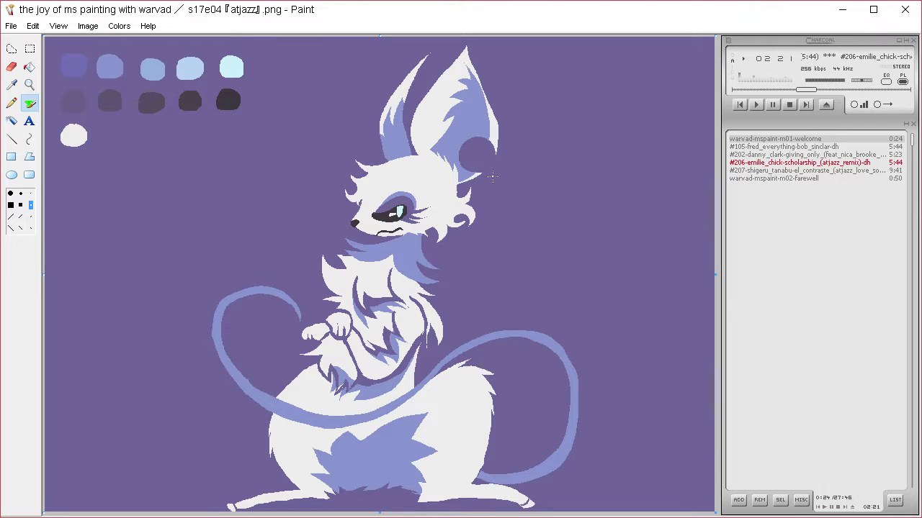
left_click(12, 85)
left_click(228, 98)
left_click(11, 103)
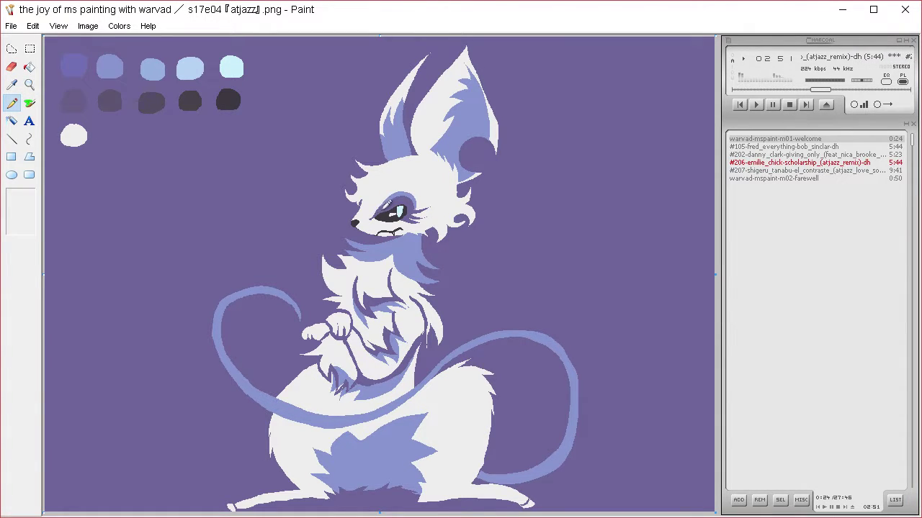
- Retouch the eye and mouth details with the Pencil, and move the whole creature slightly up and to the right
left_click(13, 87)
left_click(375, 221)
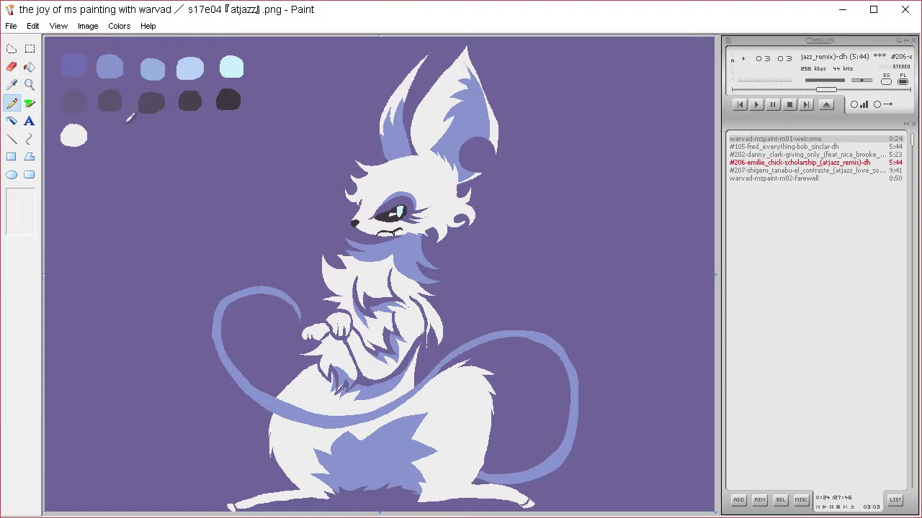
left_click(13, 49)
mouse_move(331, 86)
left_mouse_down()
mouse_move(175, 284)
mouse_move(334, 512)
mouse_move(595, 185)
mouse_move(318, 91)
left_mouse_up()
left_click_drag(457, 253, 462, 248)
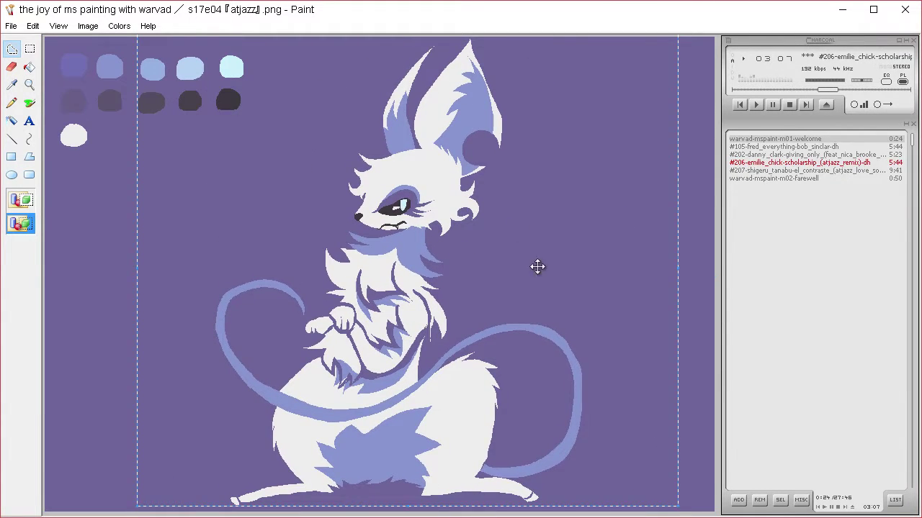
left_click_drag(523, 276, 519, 272)
- Fill a flat, wide dark grey-purple ground shadow beneath the creature, spanning from foot to foot
left_click(12, 85)
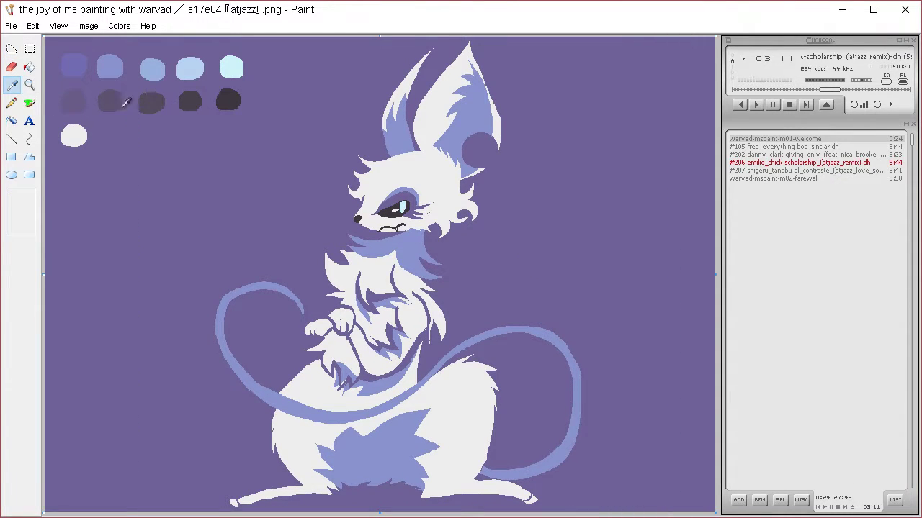
left_click(115, 99)
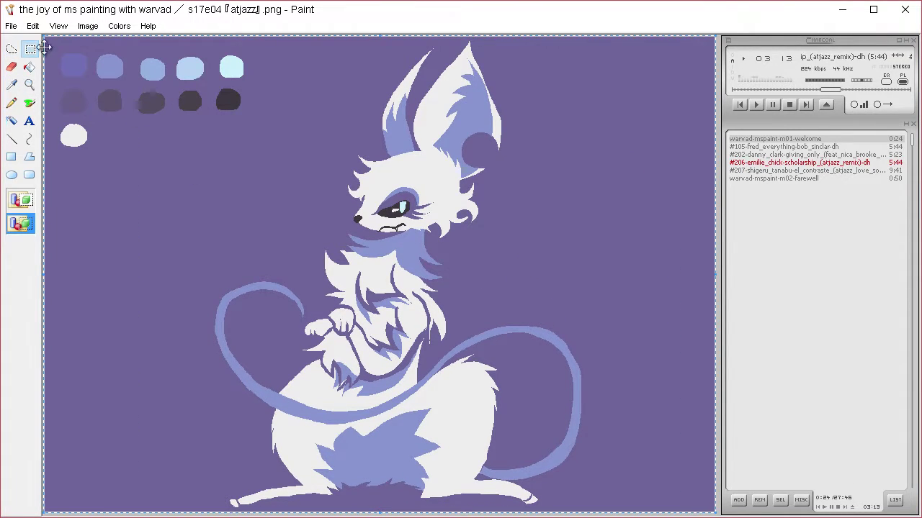
left_click(13, 49)
mouse_move(241, 503)
left_mouse_down()
mouse_move(232, 504)
mouse_move(352, 500)
mouse_move(415, 513)
mouse_move(522, 506)
mouse_move(513, 492)
mouse_move(436, 481)
mouse_move(332, 482)
mouse_move(241, 503)
left_mouse_up()
key("Delete")
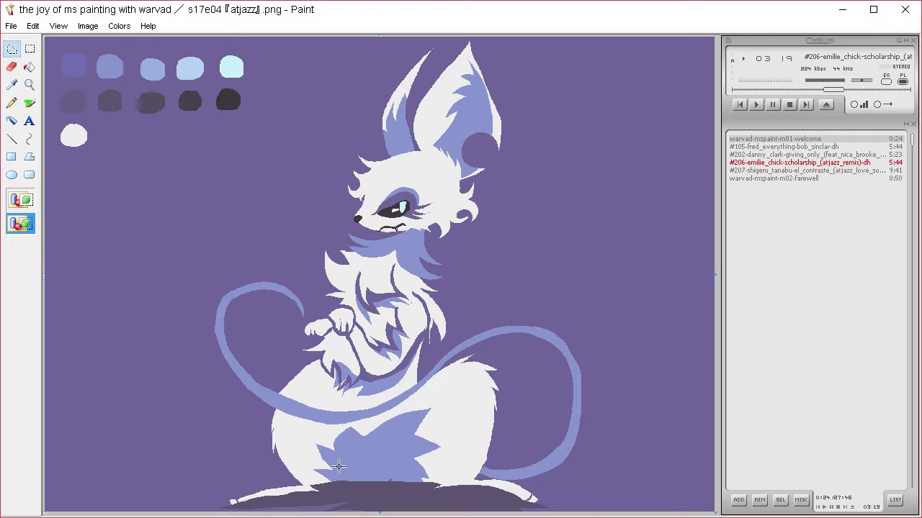
- Overlay the copied picture with the purple background transparent to place the ground shadow behind the feet and belly fur
key("ctrl+z")
key("ctrl+a")
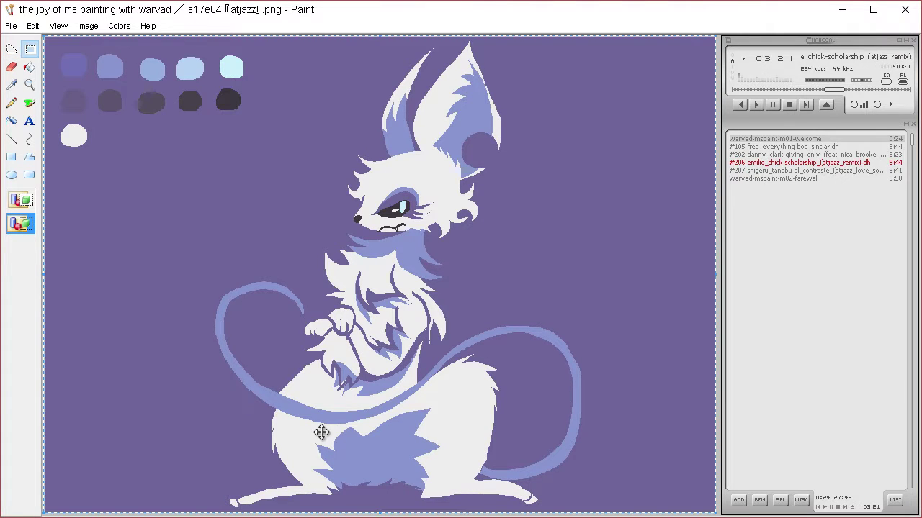
key("ctrl+y")
left_click(11, 103)
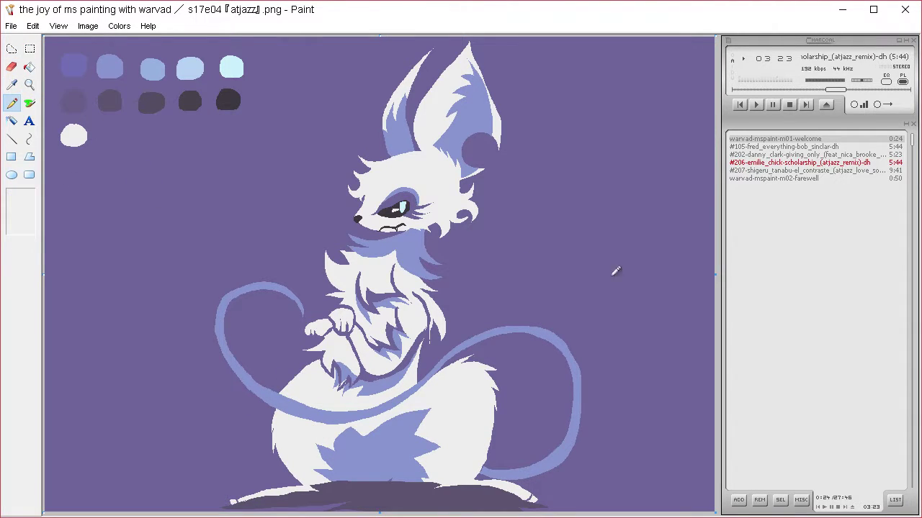
key("ctrl+a")
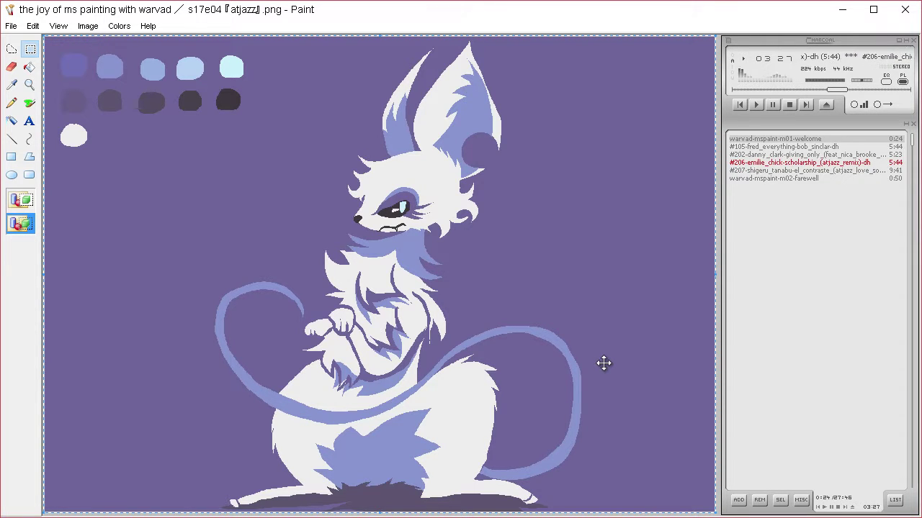
left_click(12, 103)
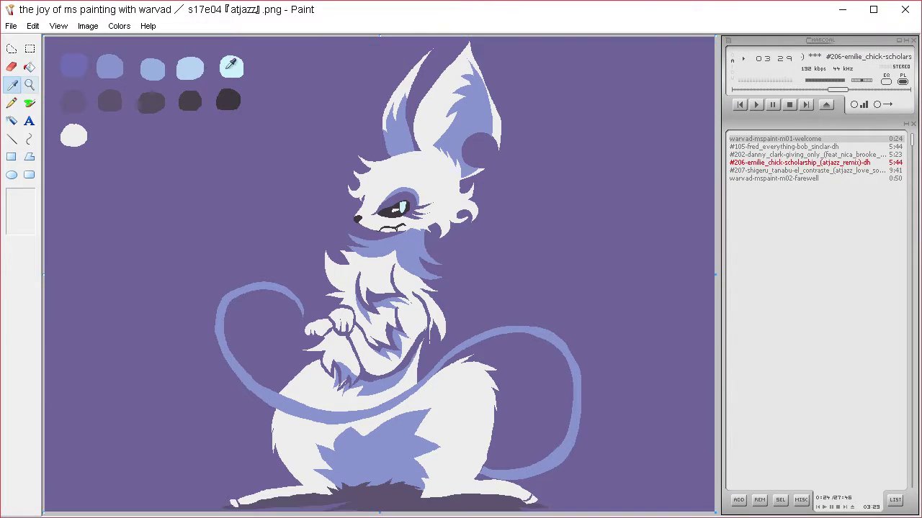
- Try recolouring the neck, inner ears and arm shading with the pale-blue swatch, and undo the fills
left_click(13, 85)
left_click(190, 68)
left_click(30, 67)
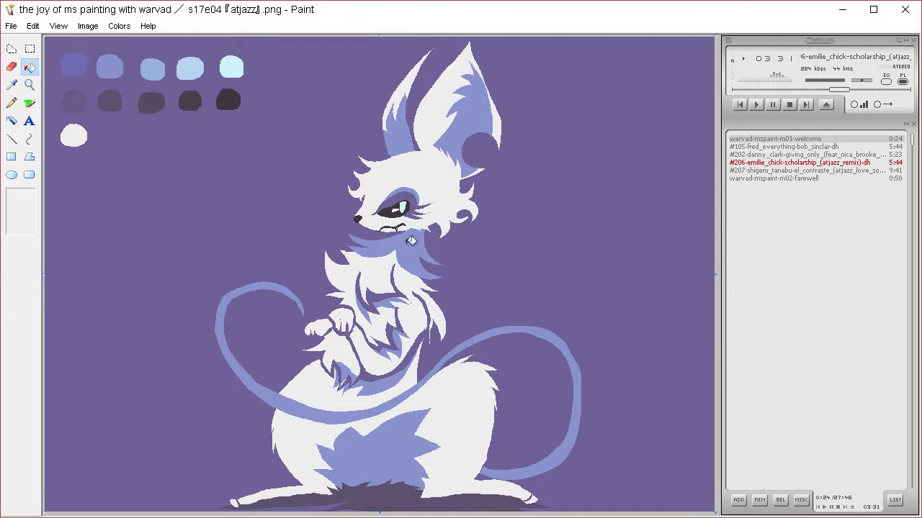
left_click(415, 249)
left_click(406, 136)
left_click(431, 125)
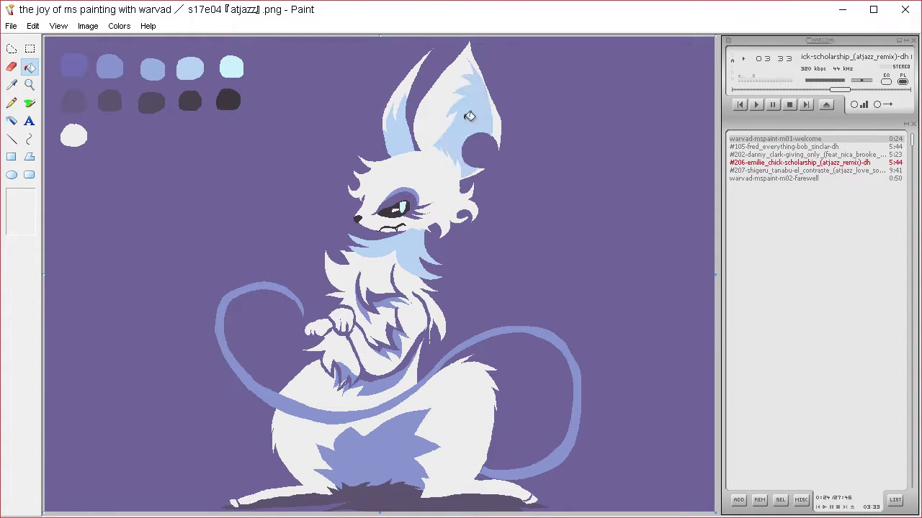
left_click(400, 341)
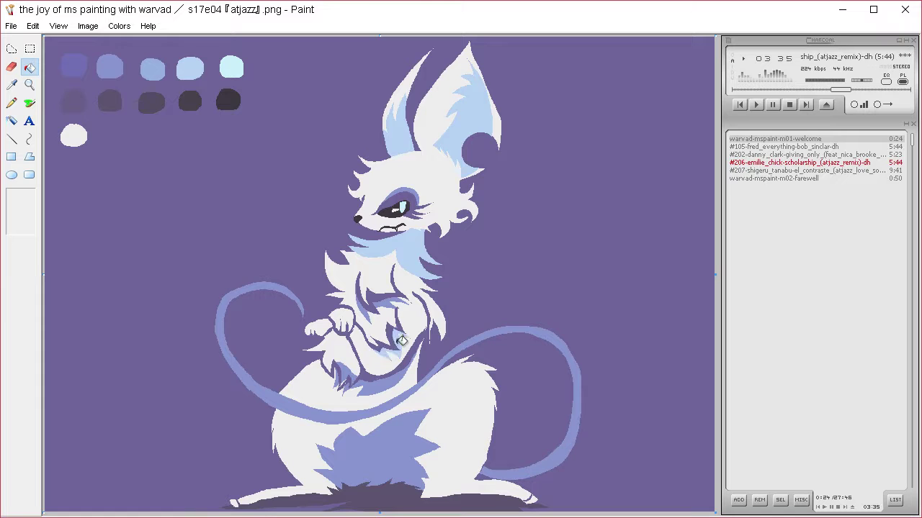
key("ctrl+z")
key("ctrl+z")
key("ctrl+z")
key("ctrl+z")
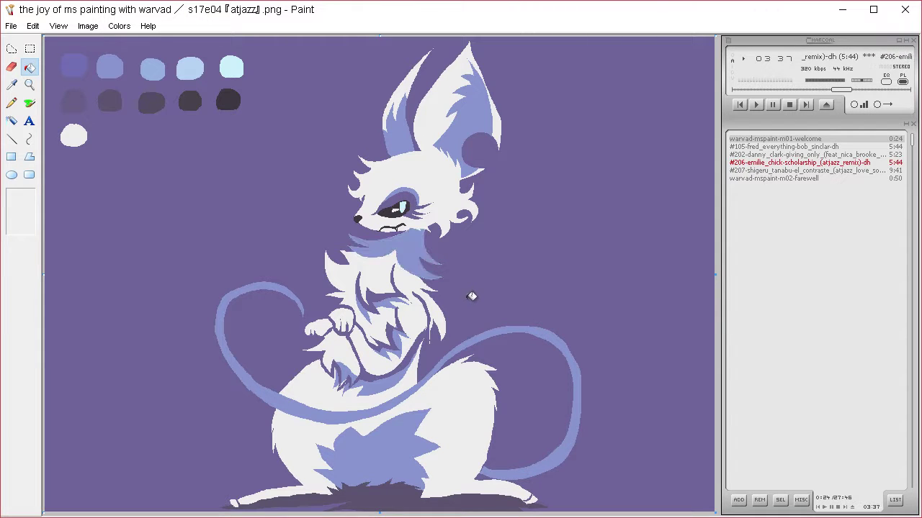
- Try filling only the neck shading with the pale-blue swatch, and undo that fill
left_click(11, 84)
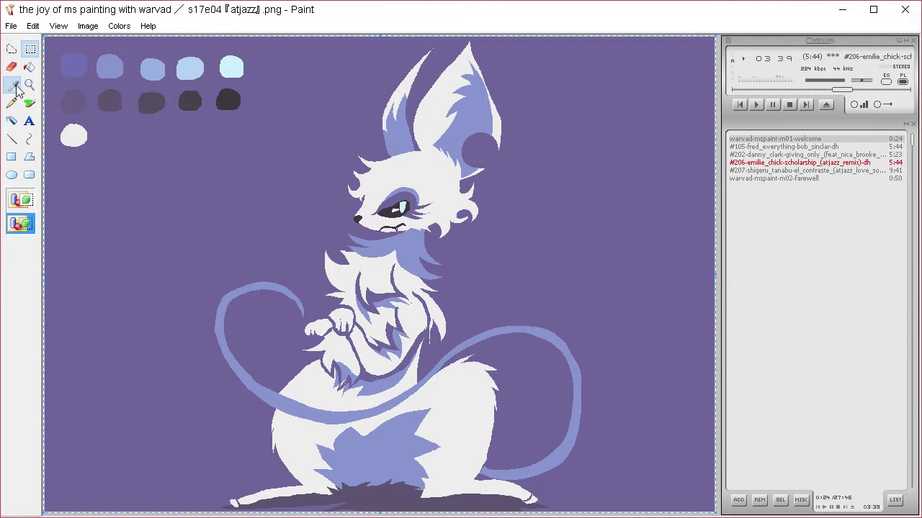
left_click(191, 68)
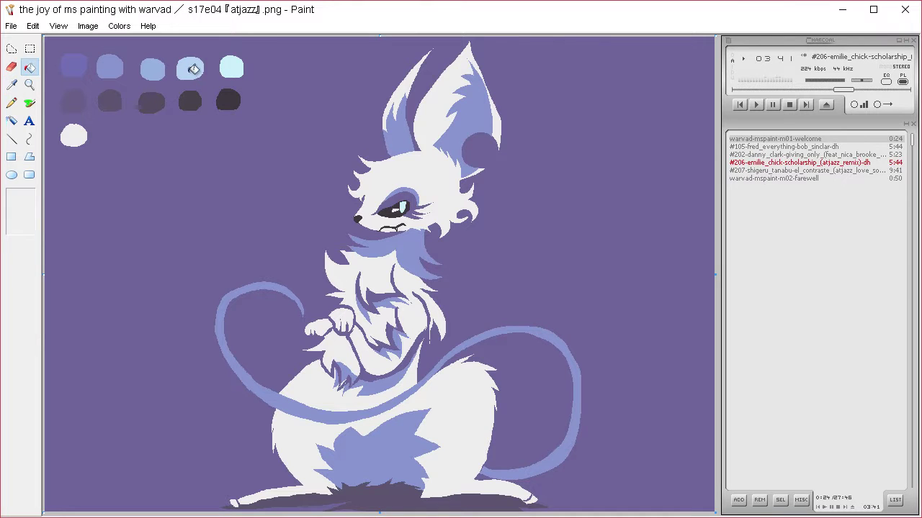
left_click(15, 50)
left_click(30, 67)
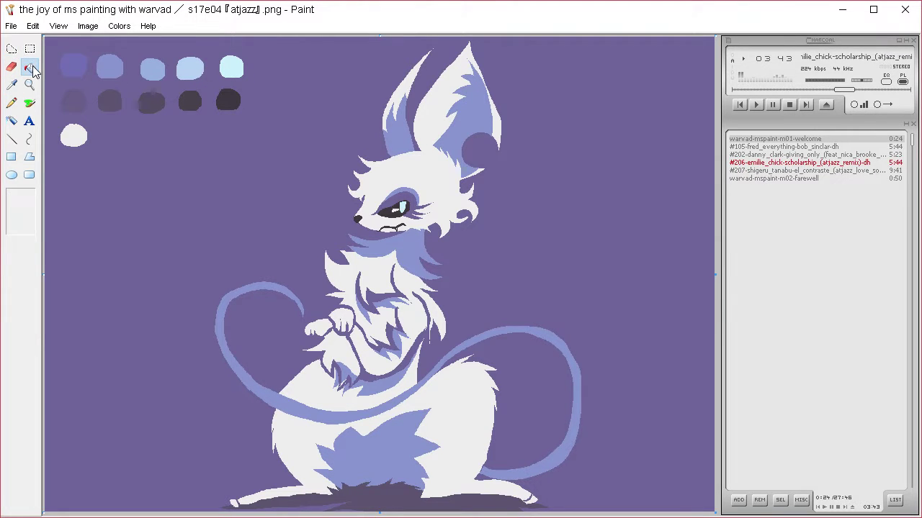
left_click(416, 248)
key("ctrl+z")
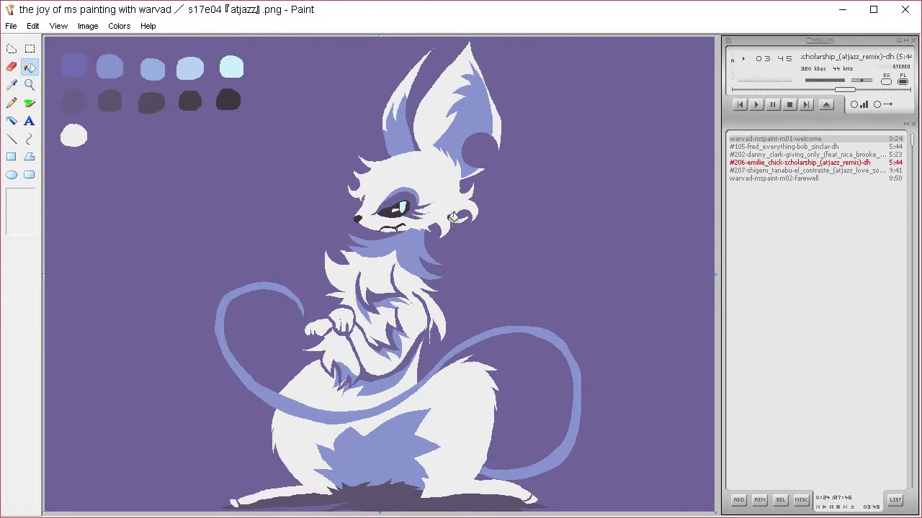
- Fill thin pale-cyan highlights along the large ear's front edge and over the crown of the head
left_click(18, 49)
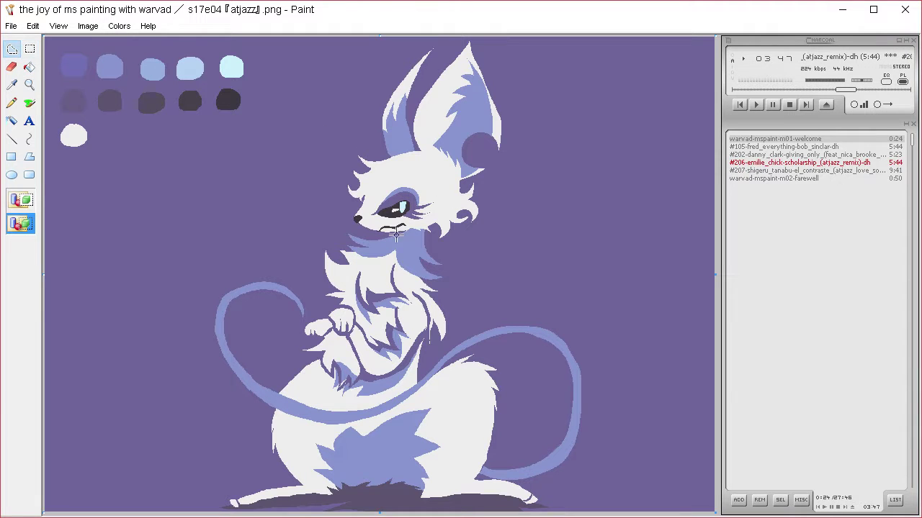
left_click(11, 84)
left_click(238, 62)
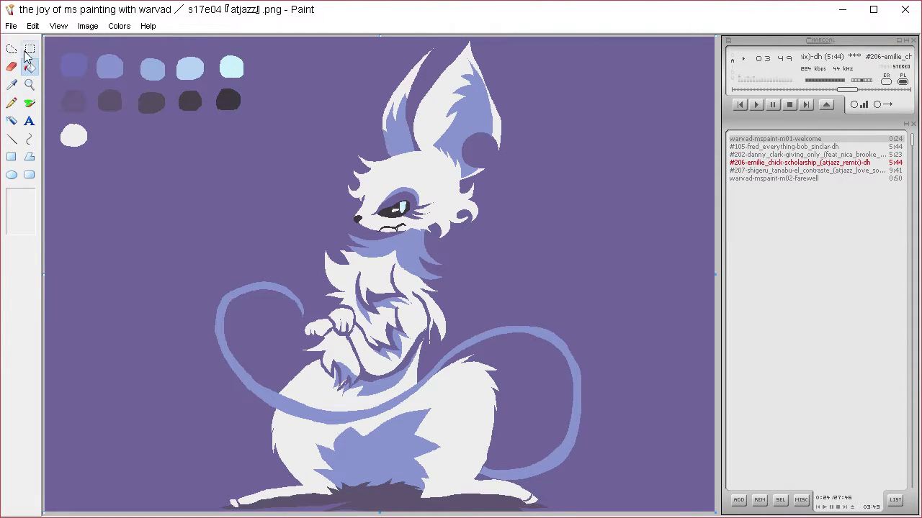
mouse_move(420, 125)
left_mouse_down()
mouse_move(463, 63)
mouse_move(415, 161)
mouse_move(440, 159)
mouse_move(434, 167)
mouse_move(454, 185)
mouse_move(446, 185)
mouse_move(445, 209)
mouse_move(444, 175)
mouse_move(401, 159)
left_mouse_up()
key("Delete")
key("Delete")
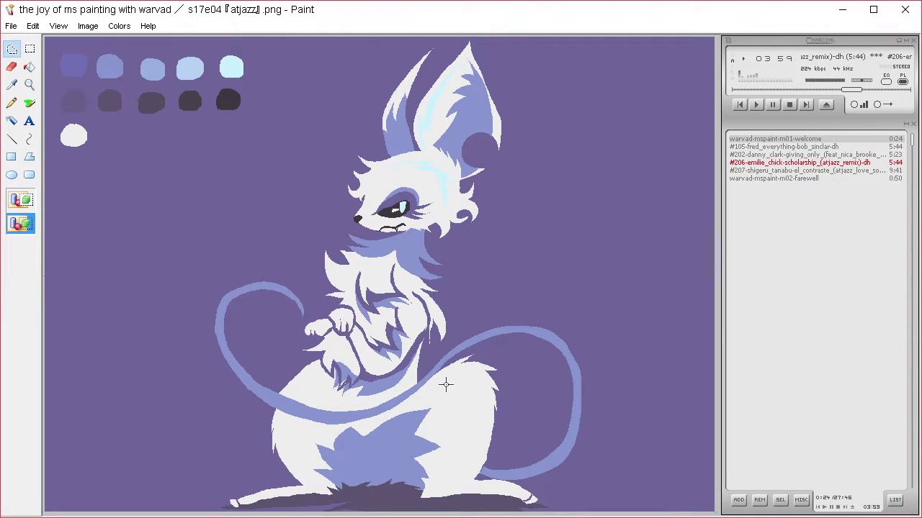
- Fill jagged pale-cyan highlights on the rear thigh beside the tail loop and across the upper chest fur
mouse_move(446, 385)
left_mouse_down()
mouse_move(473, 376)
mouse_move(495, 415)
mouse_move(476, 411)
mouse_move(473, 459)
mouse_move(440, 485)
mouse_move(441, 453)
mouse_move(454, 466)
mouse_move(468, 426)
mouse_move(464, 396)
mouse_move(440, 393)
mouse_move(451, 386)
mouse_move(422, 394)
mouse_move(447, 376)
left_mouse_up()
key("Delete")
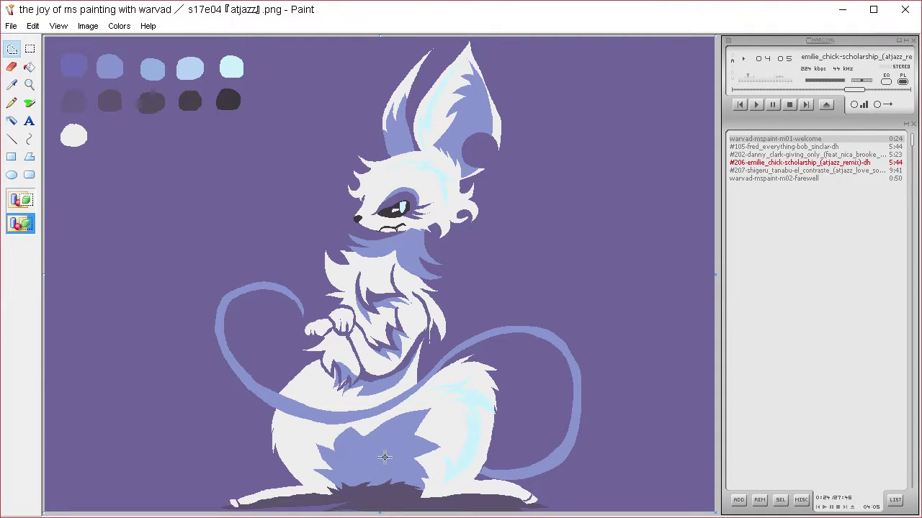
key("ctrl+a")
left_click(15, 48)
mouse_move(383, 259)
left_mouse_down()
mouse_move(353, 258)
mouse_move(358, 264)
mouse_move(346, 272)
mouse_move(328, 265)
mouse_move(351, 282)
mouse_move(349, 304)
mouse_move(359, 281)
mouse_move(348, 277)
mouse_move(386, 262)
left_mouse_up()
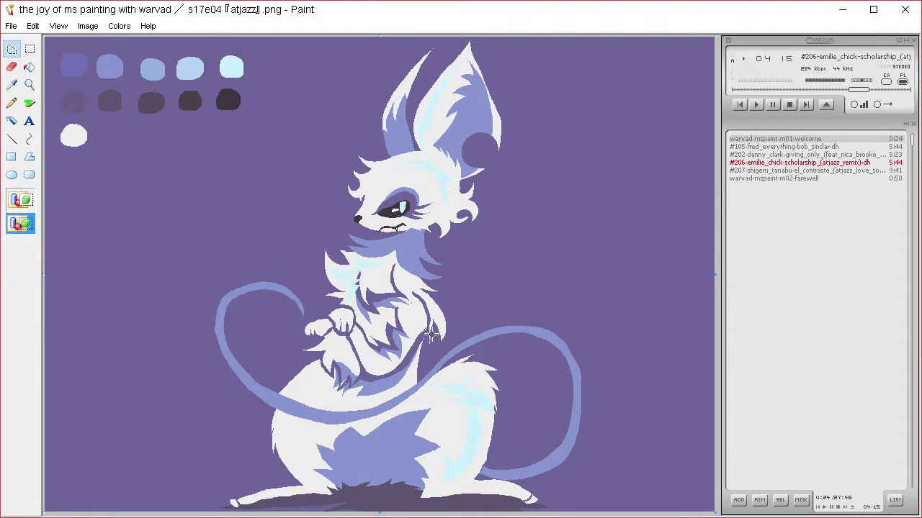
- Overlay the copied picture with off-white transparent to trim the chest highlight to the white fur
key("ctrl+a")
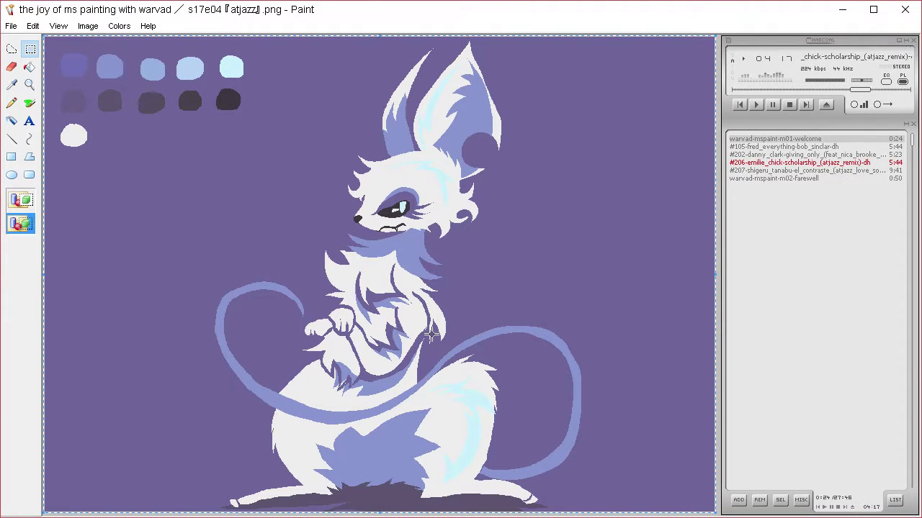
key("ctrl+y")
left_click(13, 85)
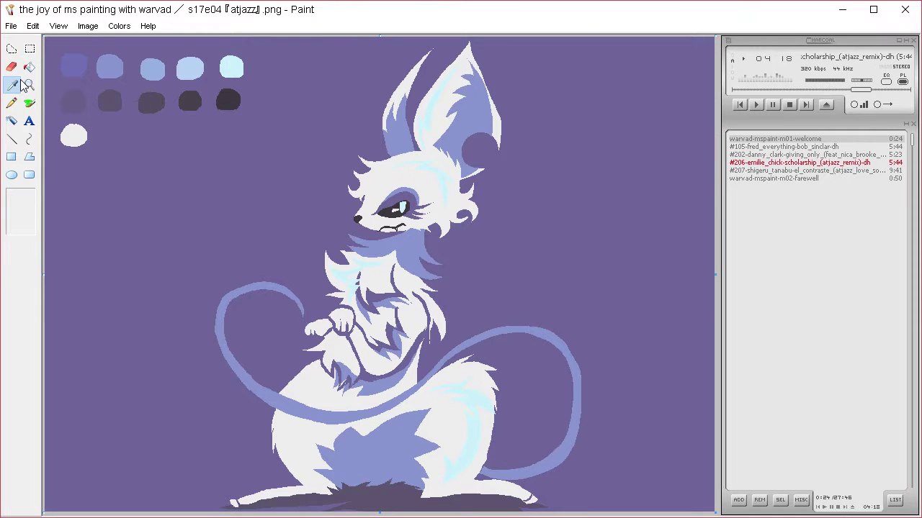
left_click(383, 279)
key("ctrl+a")
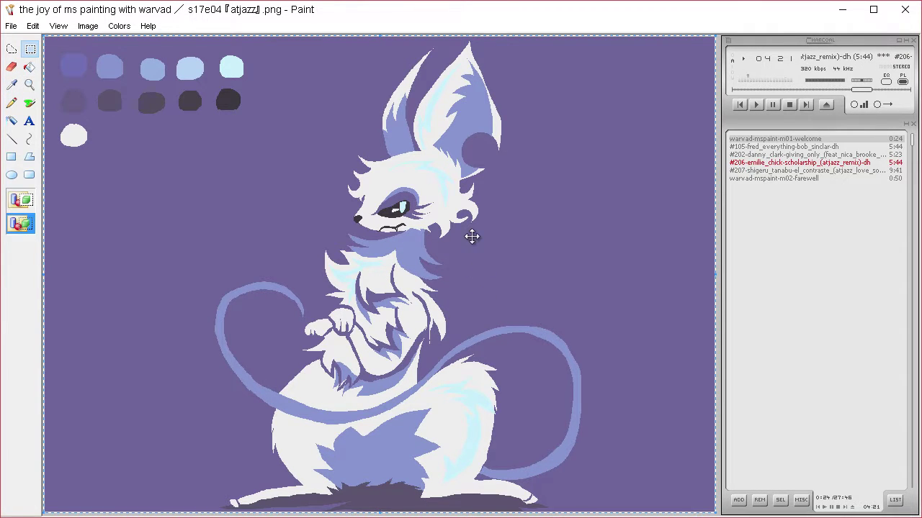
- Fill a long jagged highlight down the front thigh with the pale-cyan swatch, crossing the tail
left_click(18, 85)
left_click(188, 69)
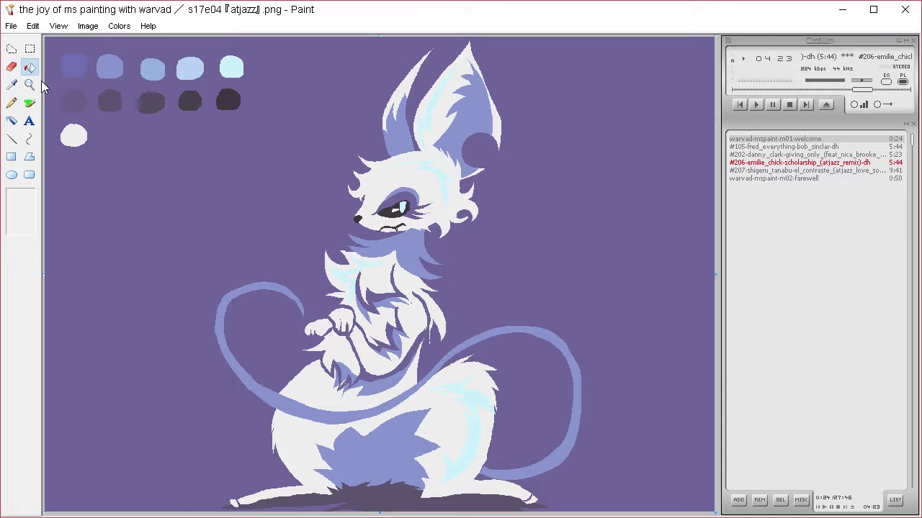
left_click(14, 85)
left_click(229, 65)
left_click(17, 49)
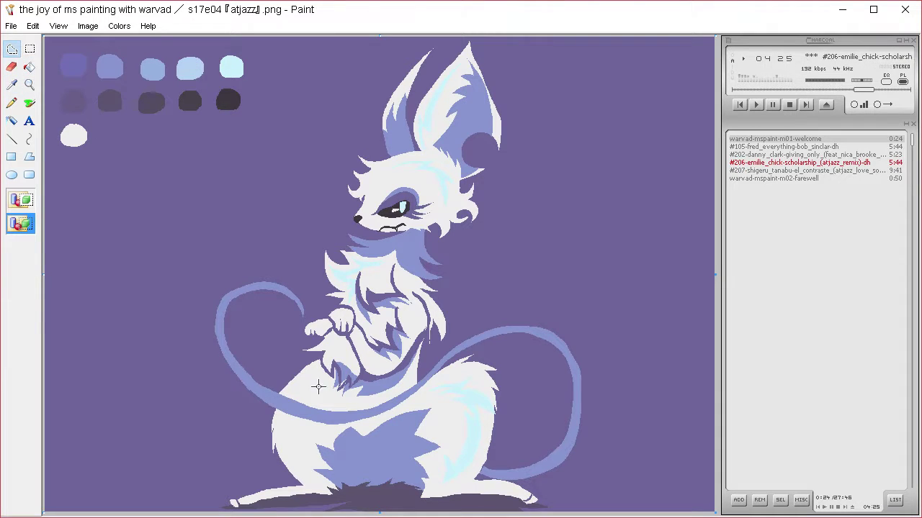
mouse_move(315, 377)
left_mouse_down()
mouse_move(289, 445)
mouse_move(306, 477)
mouse_move(318, 429)
mouse_move(308, 430)
mouse_move(317, 376)
left_mouse_up()
key("Delete")
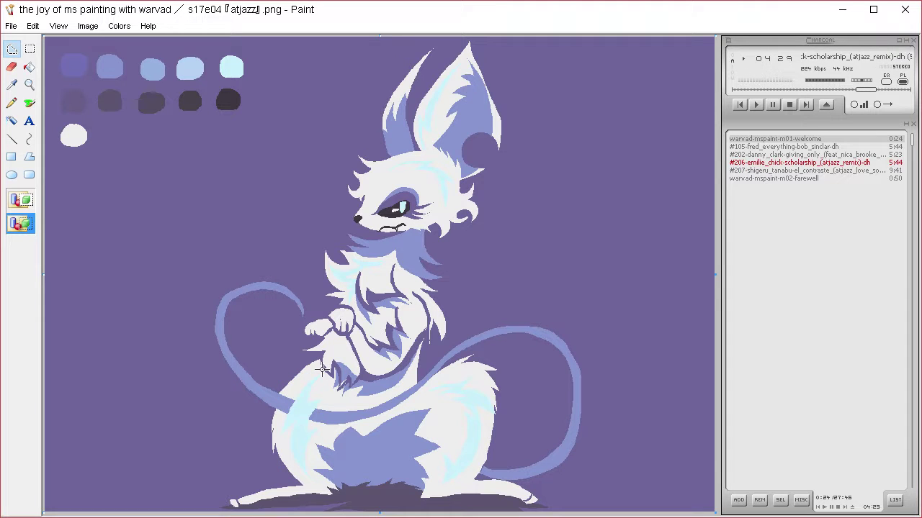
- Overlay the copied picture with off-white transparent to keep the front thigh's cyan highlight behind the tail
key("ctrl+a")
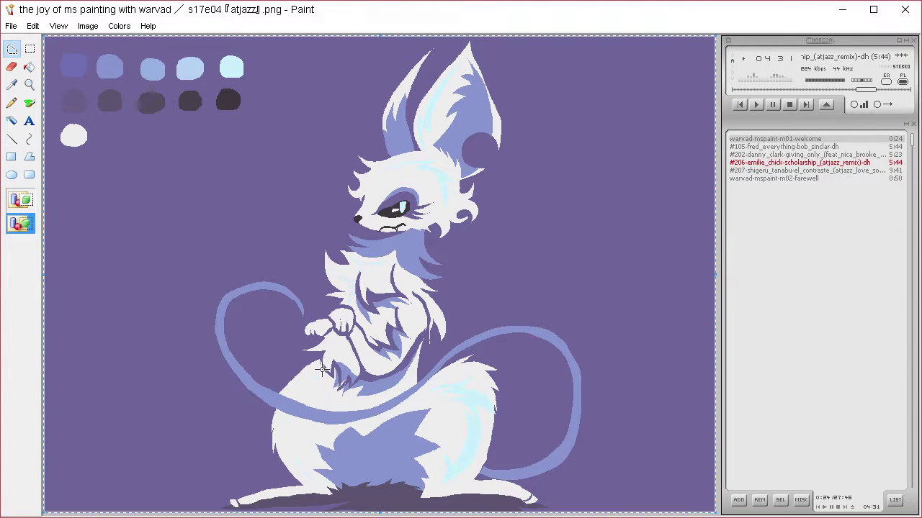
key("Escape")
left_click(11, 84)
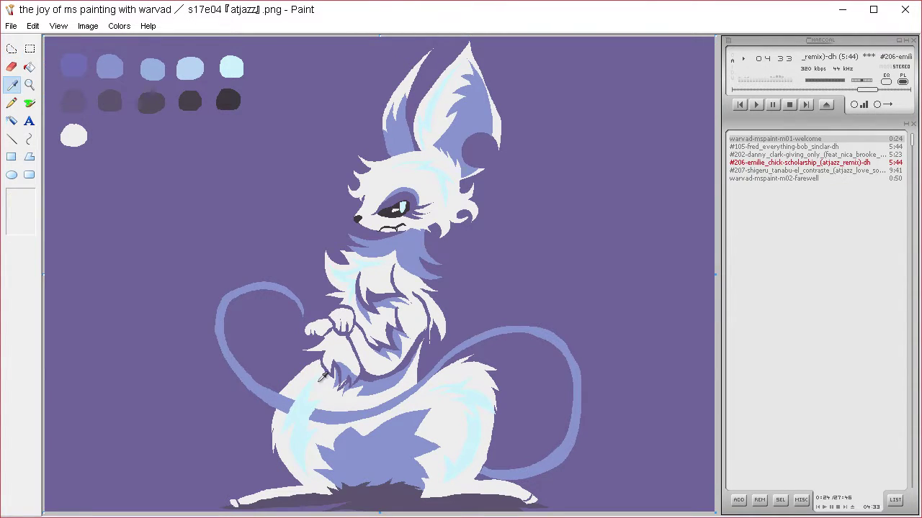
left_click(328, 391)
key("ctrl+a")
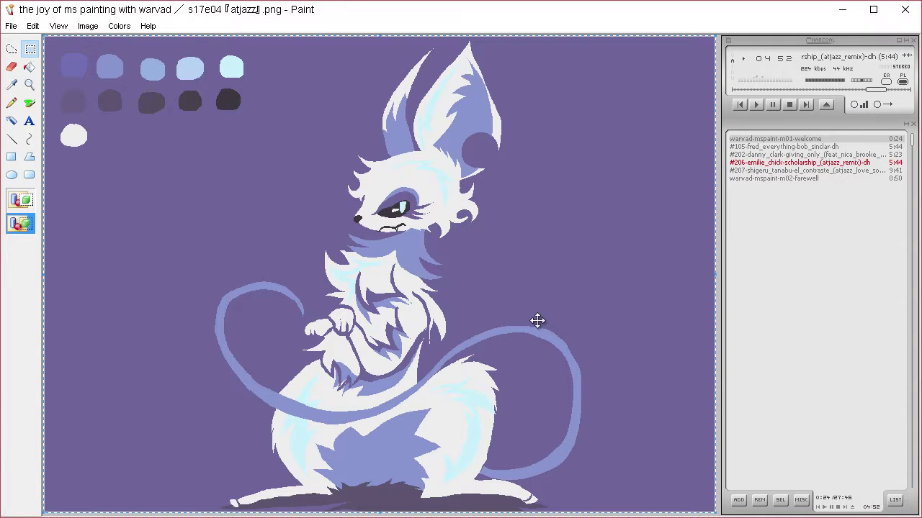
- Copy the whole picture and fill a rough shape over the neck fur with the light-blue third swatch
left_click(16, 84)
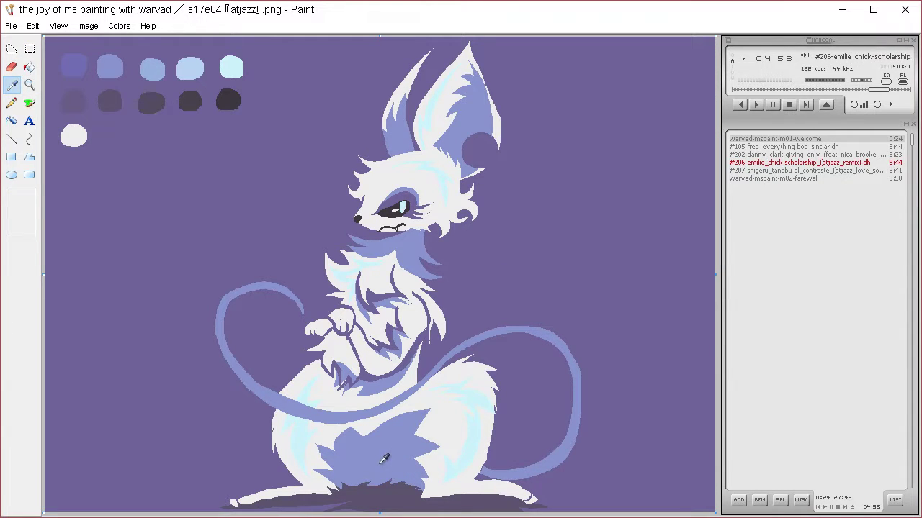
left_click(411, 236)
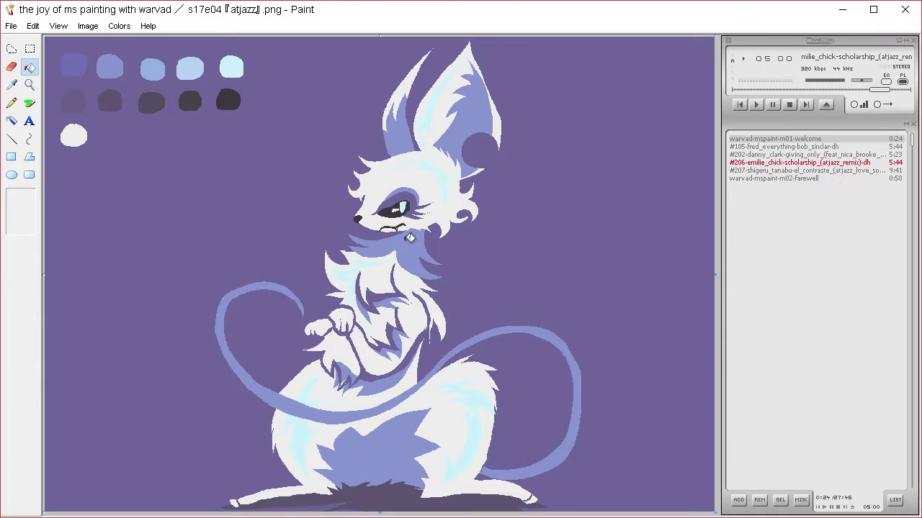
left_click(12, 84)
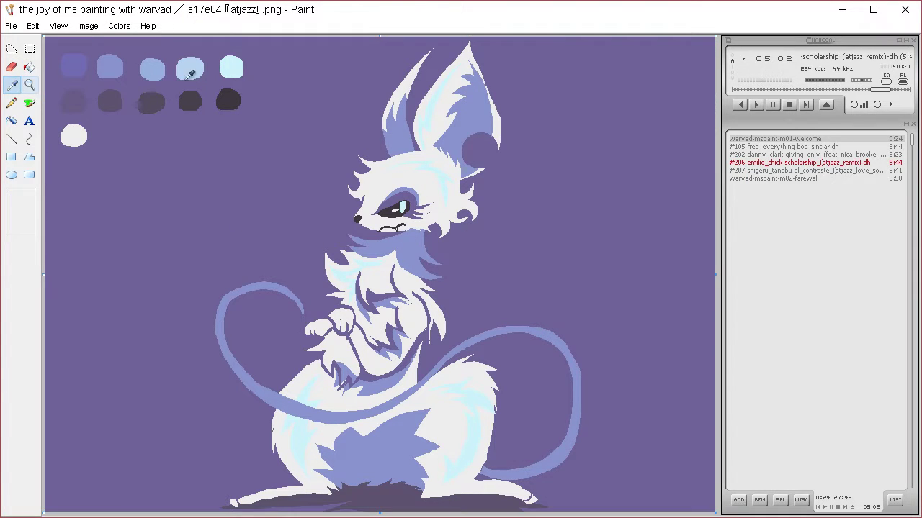
left_click(190, 72)
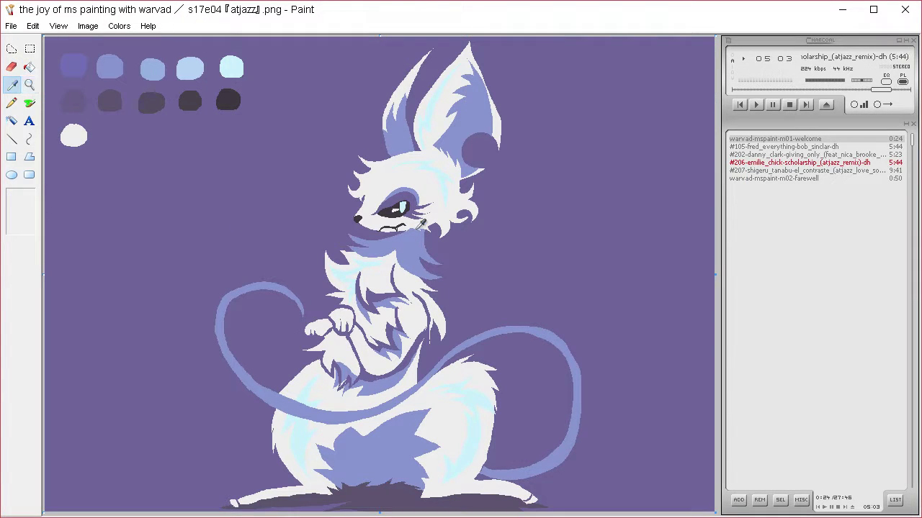
left_click(12, 84)
left_click(152, 66)
left_click(11, 48)
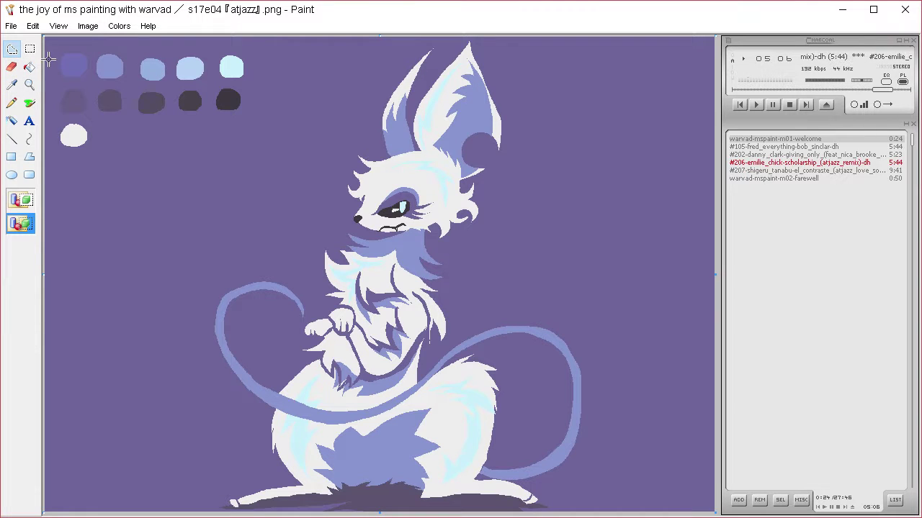
left_click_drag(380, 238, 374, 251)
key("ctrl+a")
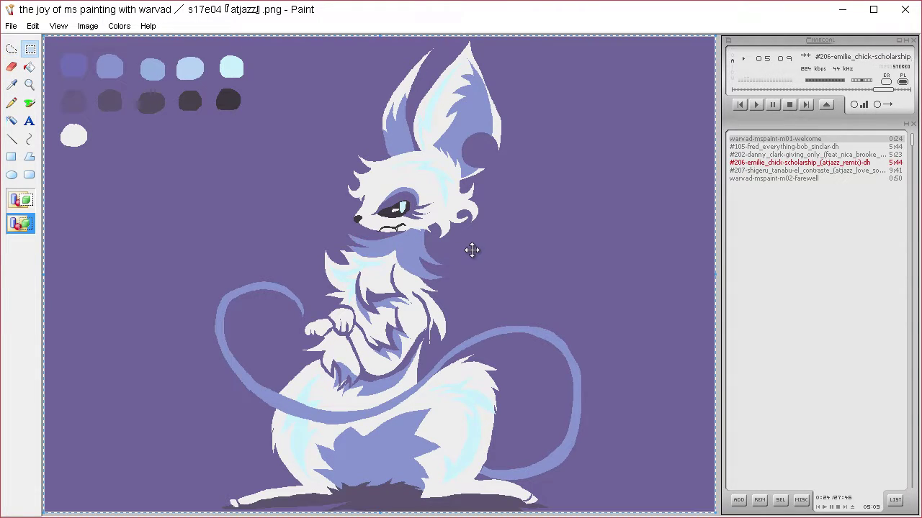
left_click(12, 50)
mouse_move(369, 243)
left_mouse_down()
mouse_move(402, 240)
mouse_move(414, 263)
mouse_move(412, 254)
mouse_move(438, 254)
mouse_move(451, 284)
mouse_move(409, 282)
mouse_move(395, 262)
mouse_move(350, 256)
mouse_move(363, 228)
left_mouse_up()
key("Delete")
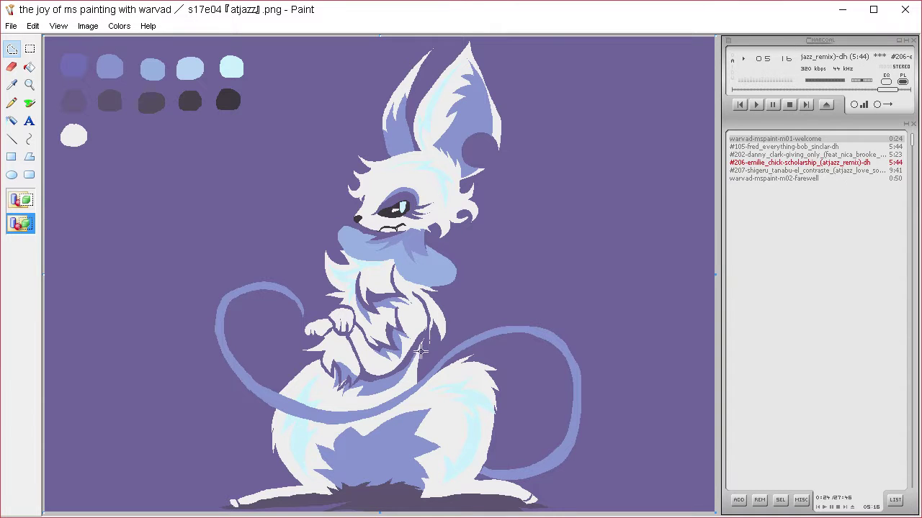
- Fill a rough light-blue shape around the blue belly fur between the thighs
left_click_drag(332, 487, 319, 471)
mouse_move(341, 464)
left_mouse_down()
mouse_move(379, 435)
mouse_move(408, 424)
mouse_move(391, 446)
mouse_move(416, 442)
mouse_move(401, 463)
mouse_move(417, 470)
mouse_move(419, 495)
mouse_move(344, 495)
mouse_move(442, 501)
mouse_move(452, 413)
mouse_move(415, 400)
mouse_move(361, 429)
mouse_move(349, 424)
mouse_move(306, 471)
mouse_move(327, 492)
left_mouse_up()
key("Delete")
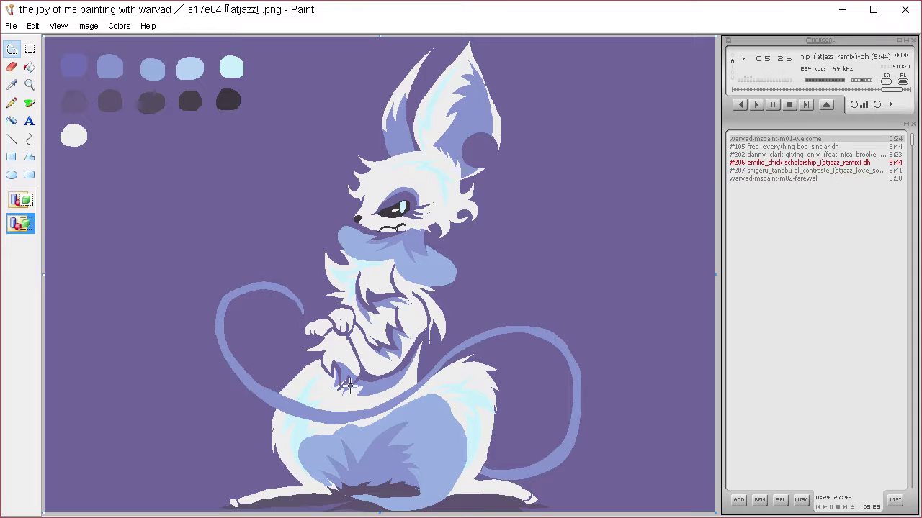
left_click_drag(339, 361, 342, 364)
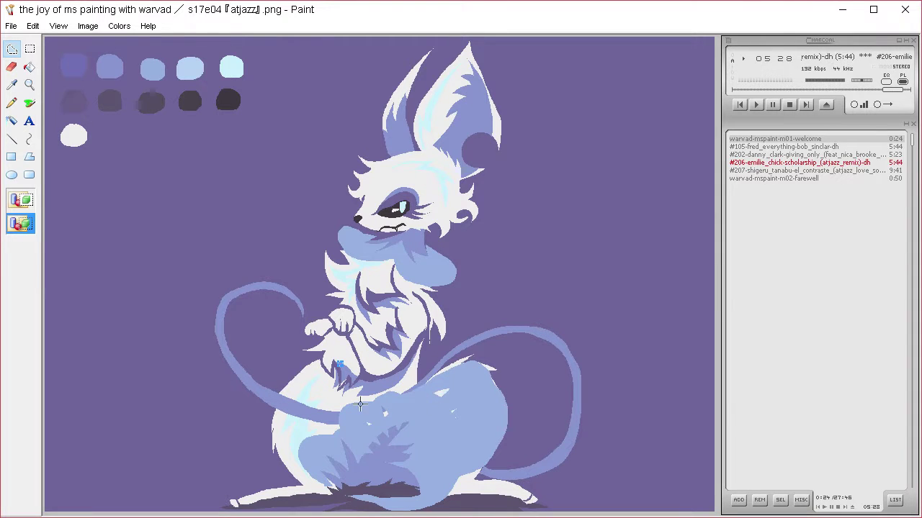
mouse_move(360, 405)
left_mouse_down()
mouse_move(499, 353)
mouse_move(552, 458)
left_mouse_up()
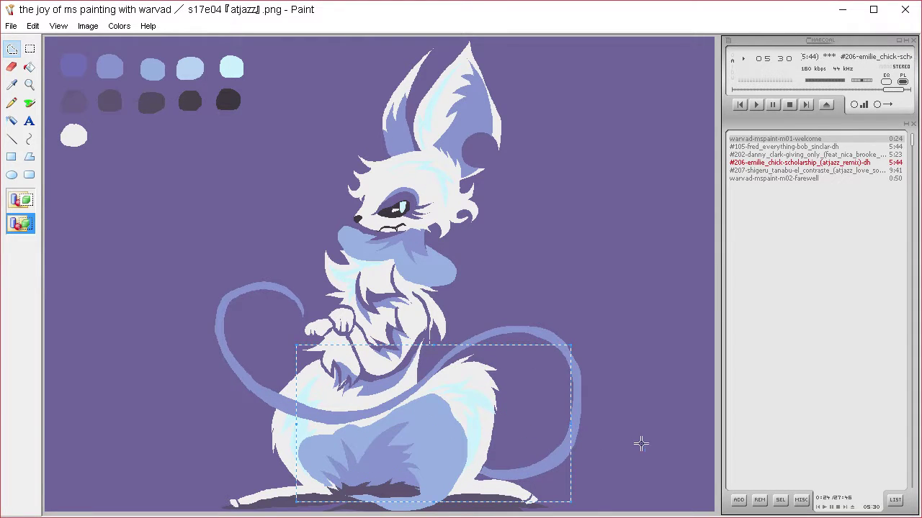
left_click(640, 443)
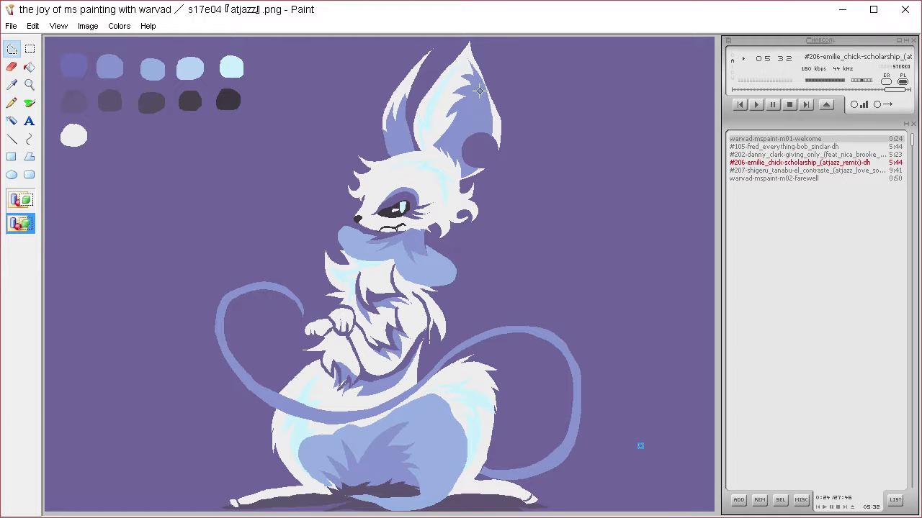
- Fill rough light-blue shapes over the inner fur of the near ear and across the far ear
mouse_move(444, 121)
left_mouse_down()
mouse_move(469, 106)
mouse_move(451, 139)
mouse_move(471, 120)
mouse_move(478, 127)
mouse_move(483, 88)
mouse_move(455, 146)
mouse_move(475, 179)
mouse_move(506, 147)
mouse_move(462, 110)
mouse_move(455, 150)
mouse_move(477, 179)
mouse_move(514, 117)
left_mouse_up()
left_click(517, 86)
key("Delete")
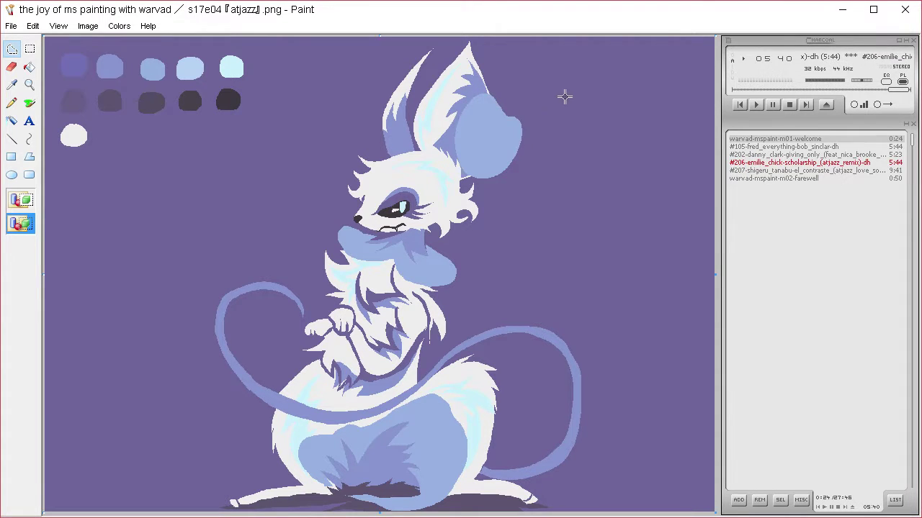
mouse_move(406, 95)
left_mouse_down()
mouse_move(410, 135)
mouse_move(396, 124)
mouse_move(395, 145)
mouse_move(375, 108)
mouse_move(426, 66)
left_mouse_up()
key("Delete")
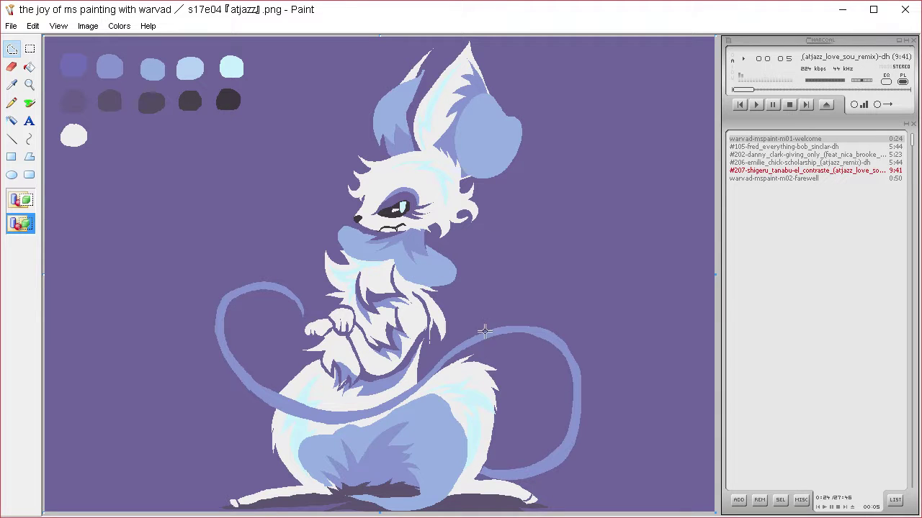
- Overlay the copied picture with the medium-blue fur colour transparent to trim the light-blue shapes to the shaded fur
left_click(13, 85)
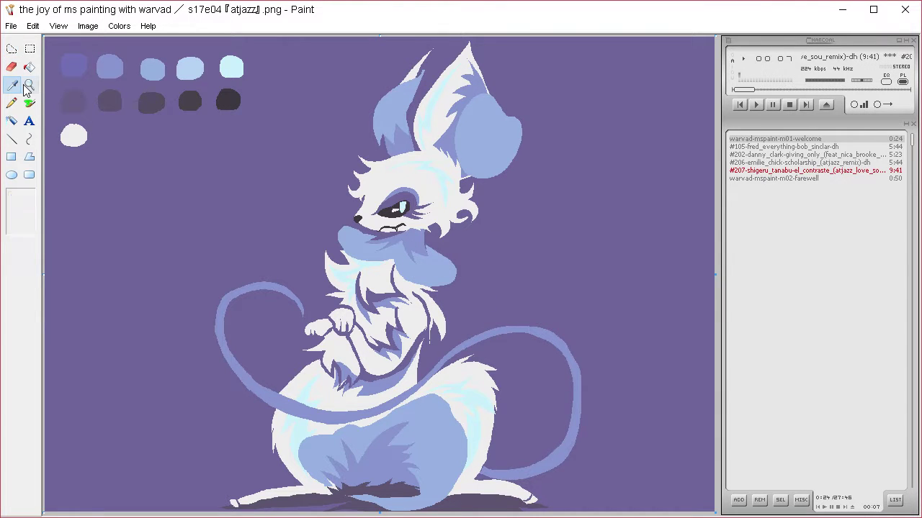
left_click(471, 88)
key("ctrl+v")
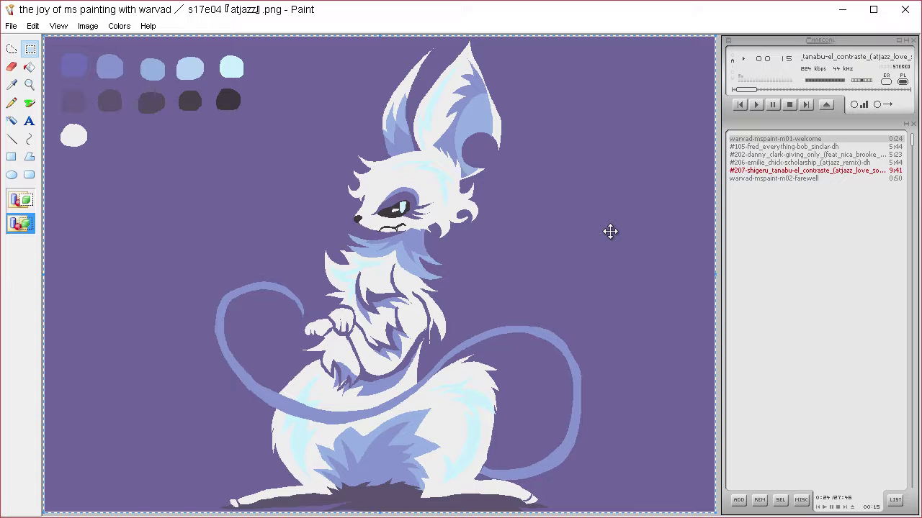
- Add another light-blue patch inside the near ear and overlay the copied picture to trim its edge
left_click(15, 83)
left_click(474, 114)
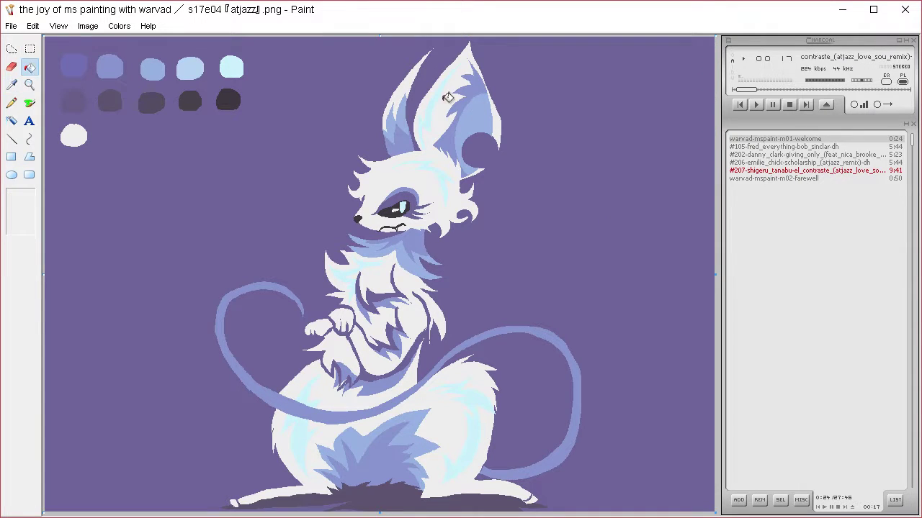
left_click(13, 49)
mouse_move(481, 112)
left_mouse_down()
mouse_move(444, 123)
mouse_move(444, 163)
mouse_move(475, 143)
left_mouse_up()
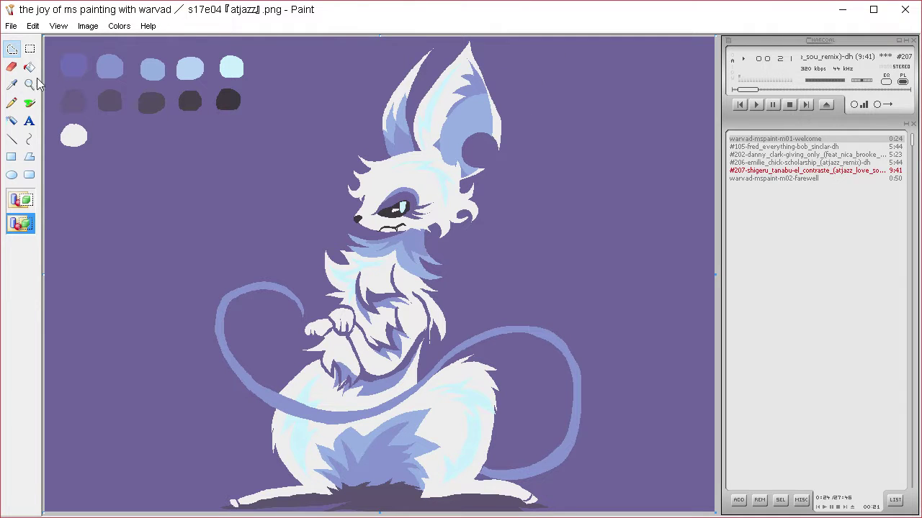
left_click(11, 84)
left_click(496, 87)
key("ctrl+a")
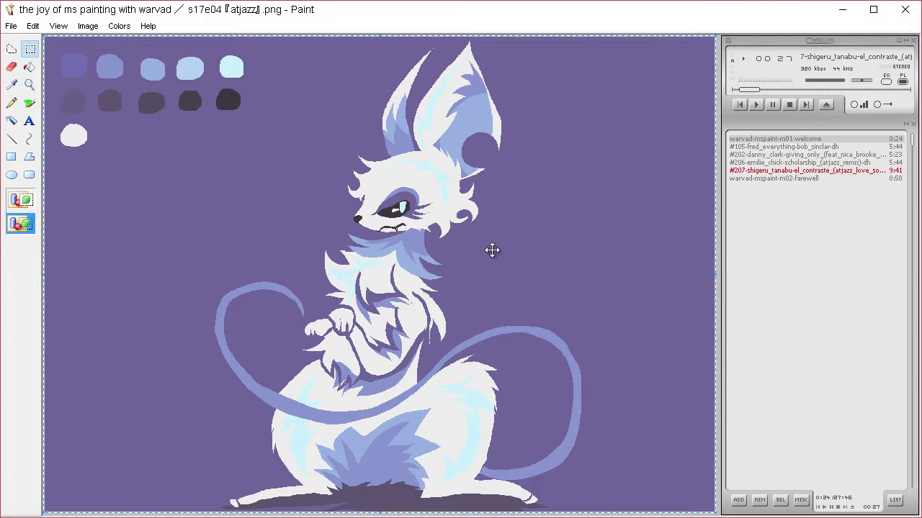
- Copy the whole picture and fill rough shapes over the neck fur and far ear with the pale-blue fourth swatch
left_click(12, 85)
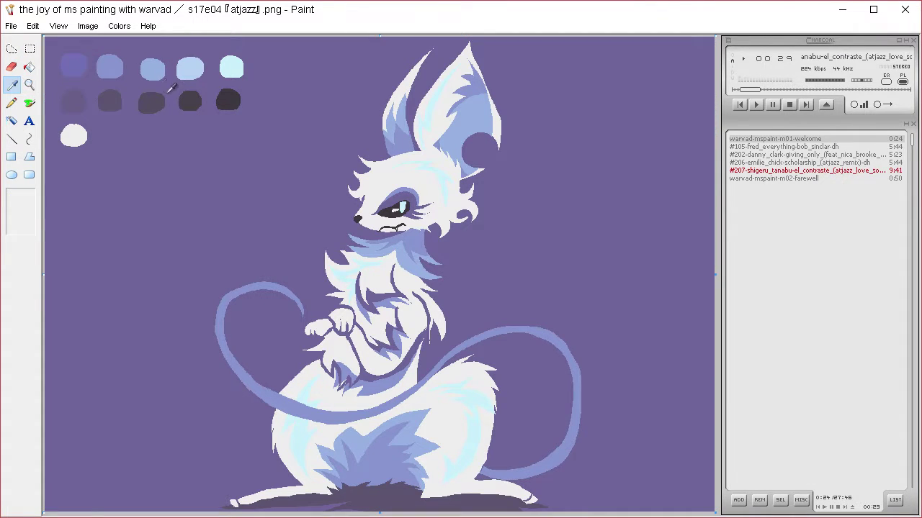
left_click(188, 67)
left_click(19, 49)
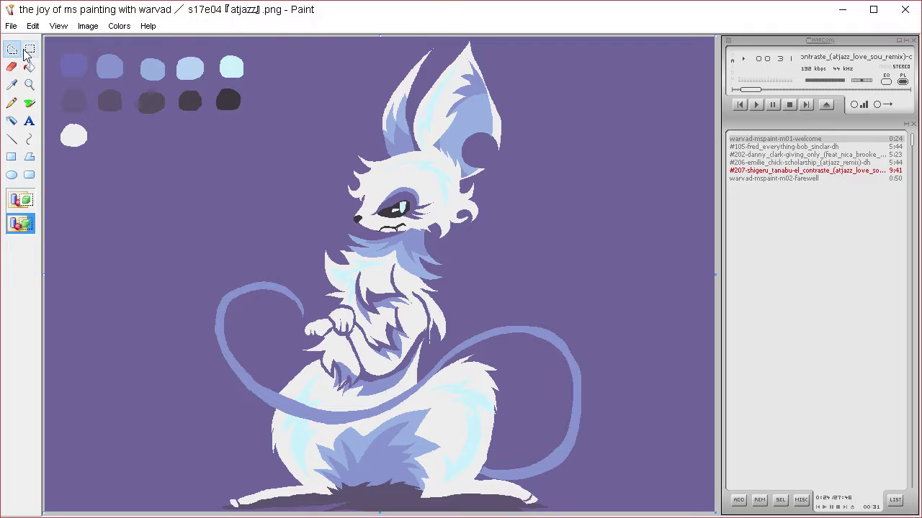
key("ctrl+a")
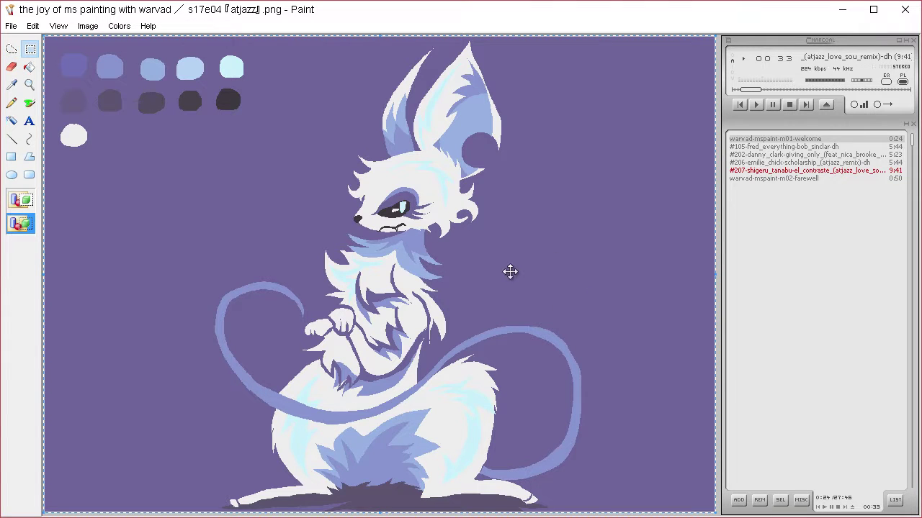
left_click(16, 85)
left_click(368, 254)
left_click(29, 67)
left_click(15, 50)
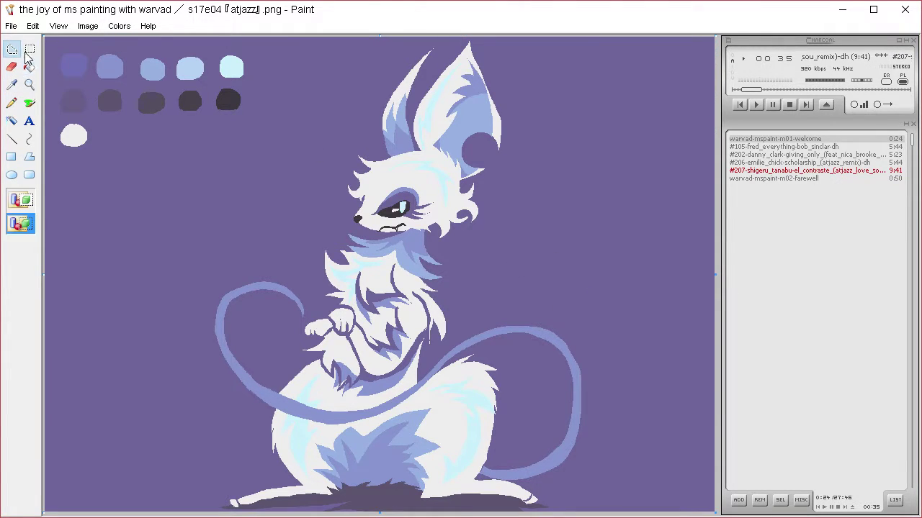
left_click(12, 85)
left_click(189, 67)
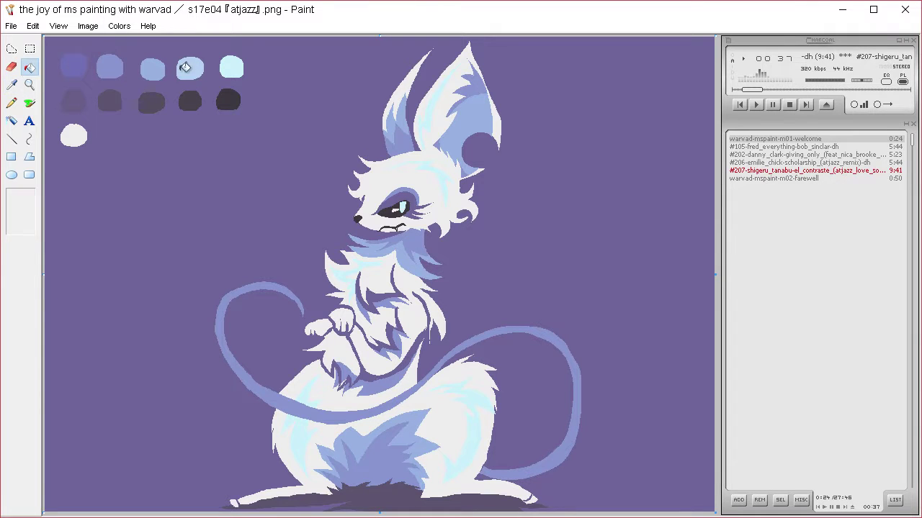
left_click(13, 49)
mouse_move(364, 240)
left_mouse_down()
mouse_move(397, 247)
mouse_move(423, 275)
mouse_move(420, 258)
mouse_move(454, 259)
mouse_move(453, 283)
mouse_move(413, 285)
mouse_move(398, 268)
mouse_move(345, 253)
mouse_move(344, 231)
mouse_move(380, 222)
left_mouse_up()
mouse_move(408, 117)
left_mouse_down()
mouse_move(392, 136)
mouse_move(375, 119)
mouse_move(404, 80)
mouse_move(413, 109)
left_mouse_up()
key("Delete")
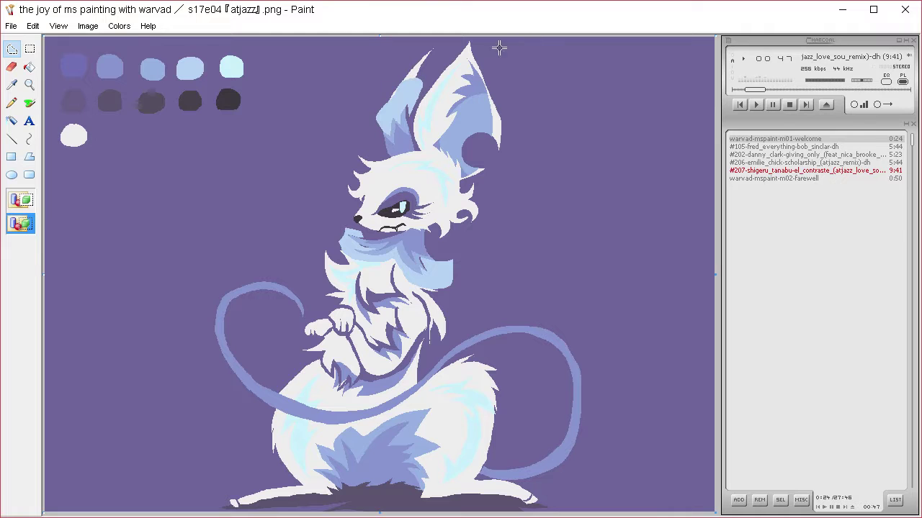
- Fill rough pale-blue shapes inside the near ear and around the upper edge of the belly fur
mouse_move(494, 126)
left_mouse_down()
mouse_move(477, 106)
mouse_move(457, 125)
mouse_move(463, 170)
mouse_move(485, 152)
mouse_move(493, 120)
left_mouse_up()
key("Delete")
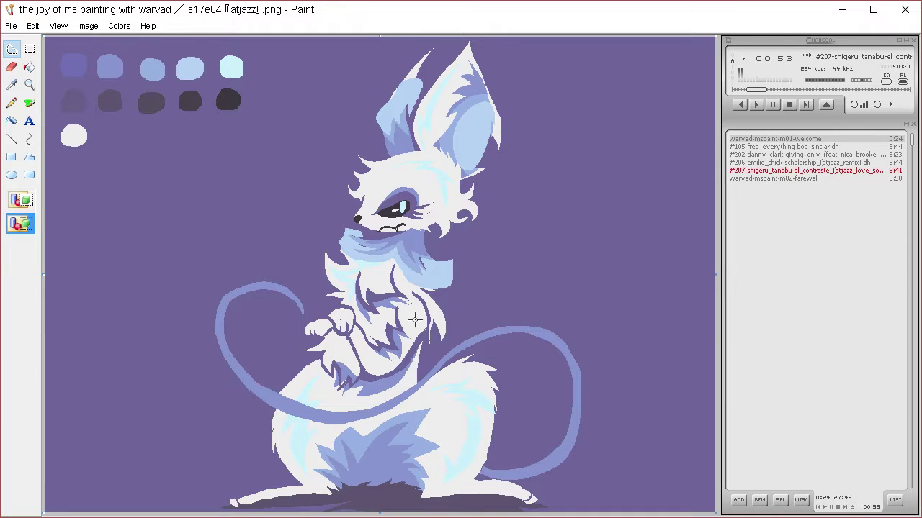
mouse_move(328, 476)
left_mouse_down()
mouse_move(323, 451)
mouse_move(339, 453)
mouse_move(347, 429)
mouse_move(353, 446)
mouse_move(418, 414)
mouse_move(407, 435)
mouse_move(433, 441)
mouse_move(414, 451)
mouse_move(424, 454)
mouse_move(428, 488)
mouse_move(451, 447)
mouse_move(427, 395)
mouse_move(326, 437)
mouse_move(306, 467)
mouse_move(328, 486)
left_mouse_up()
- Overlay the copied picture with the light-blue fur colour transparent to trim the pale-blue shapes to the light-blue shading
left_click(30, 67)
left_click(12, 85)
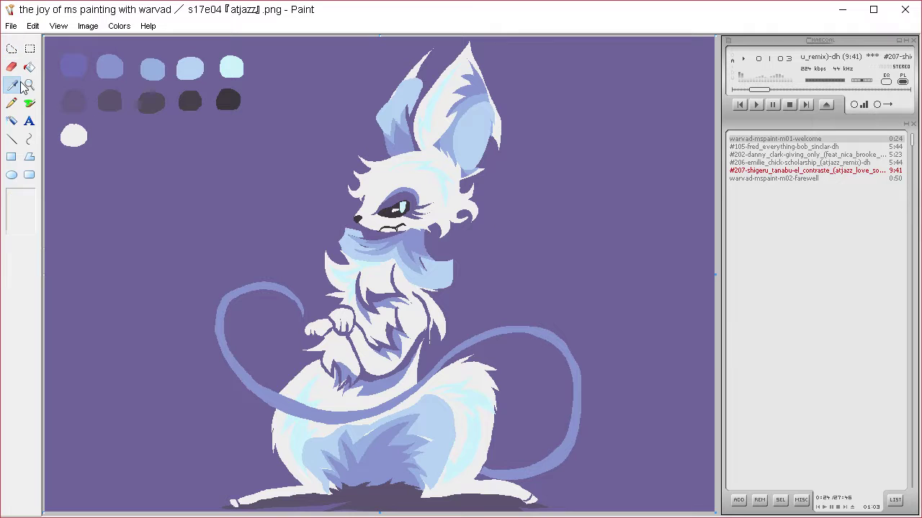
left_click(401, 439)
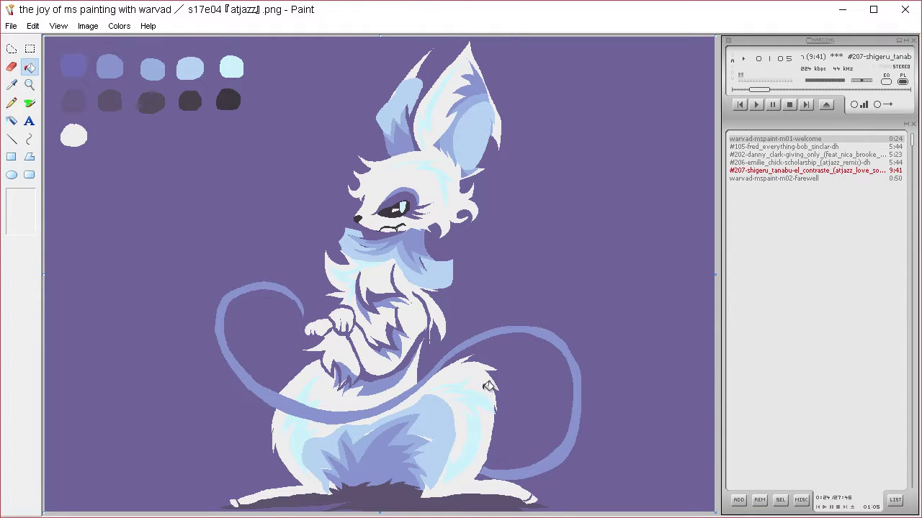
key("ctrl+z")
key("ctrl+a")
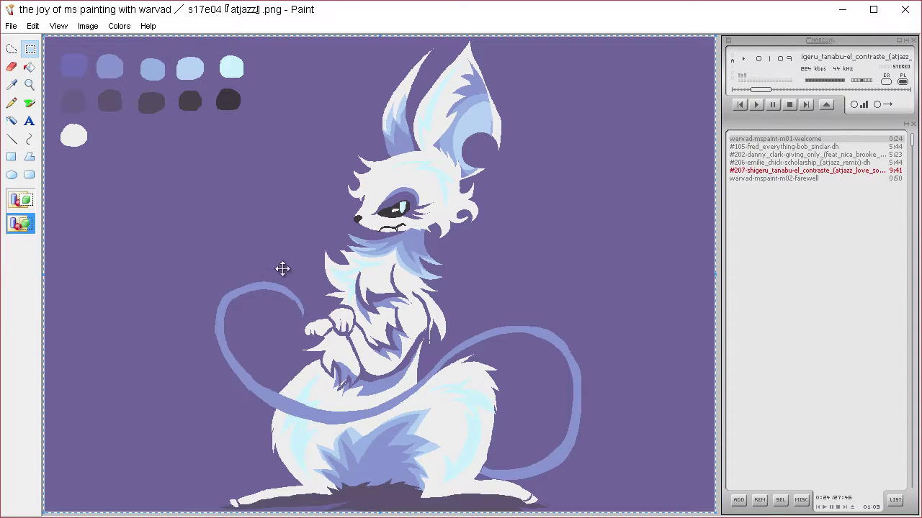
- Fill thin curved light-blue stripes across the base of the tail behind the rear foot
left_click(17, 83)
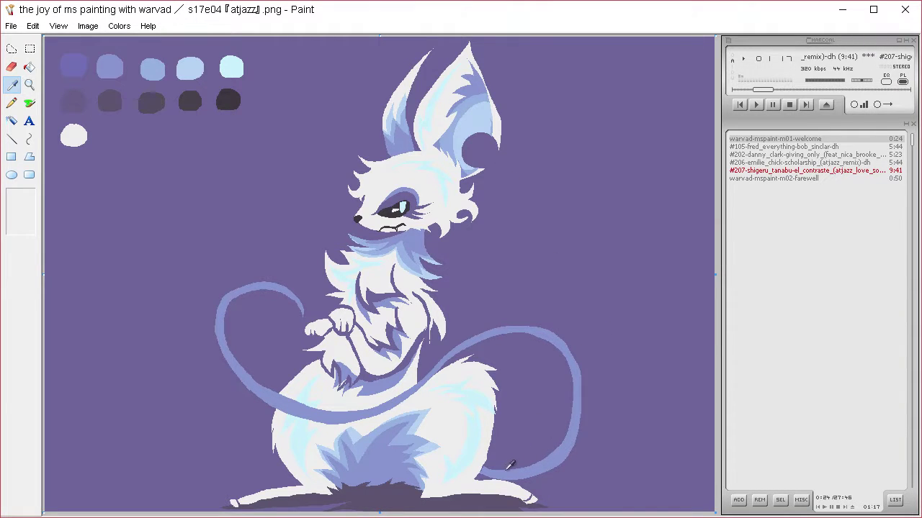
left_click(151, 64)
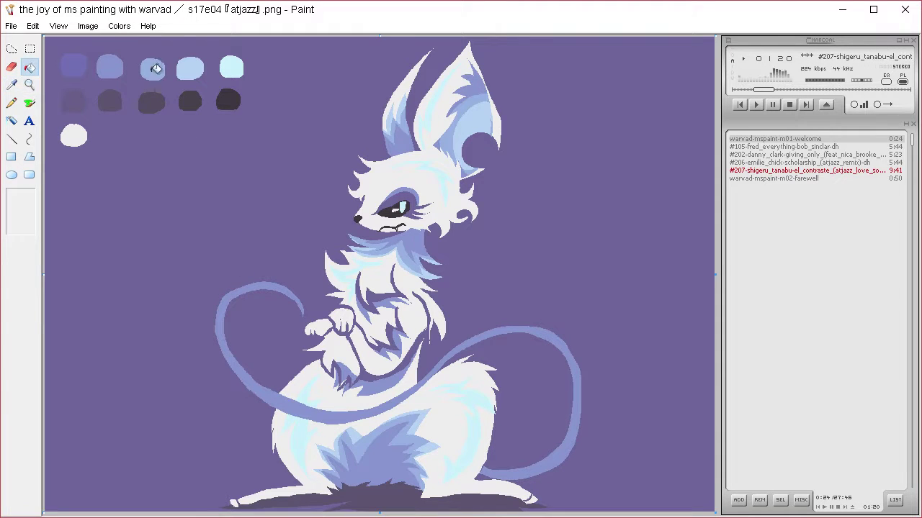
left_click(19, 48)
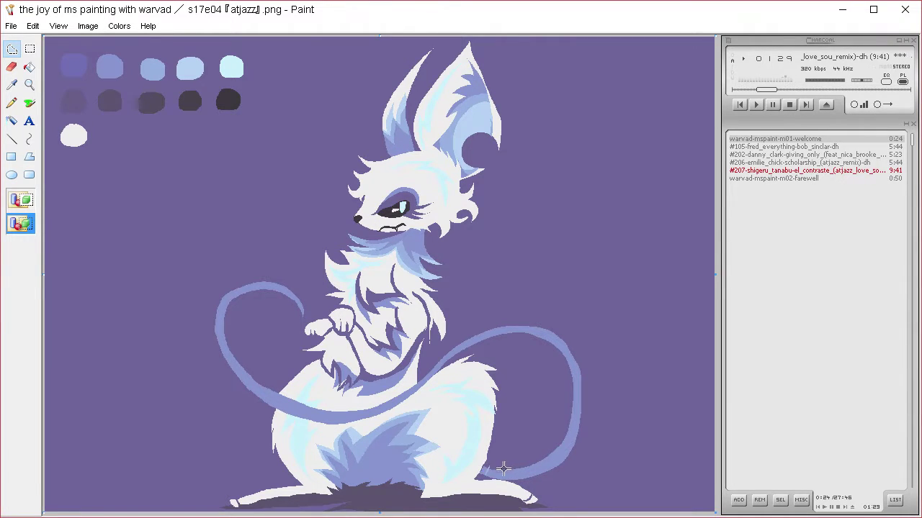
key("ctrl+a")
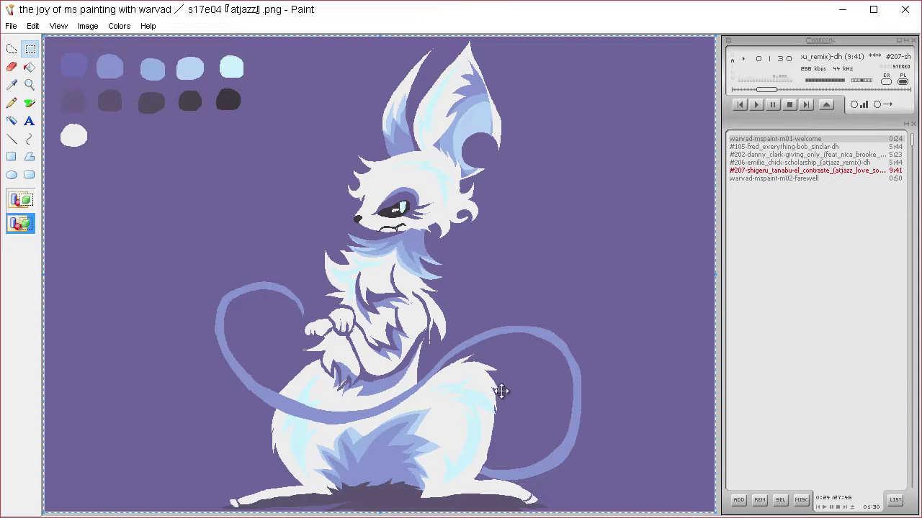
left_click(12, 49)
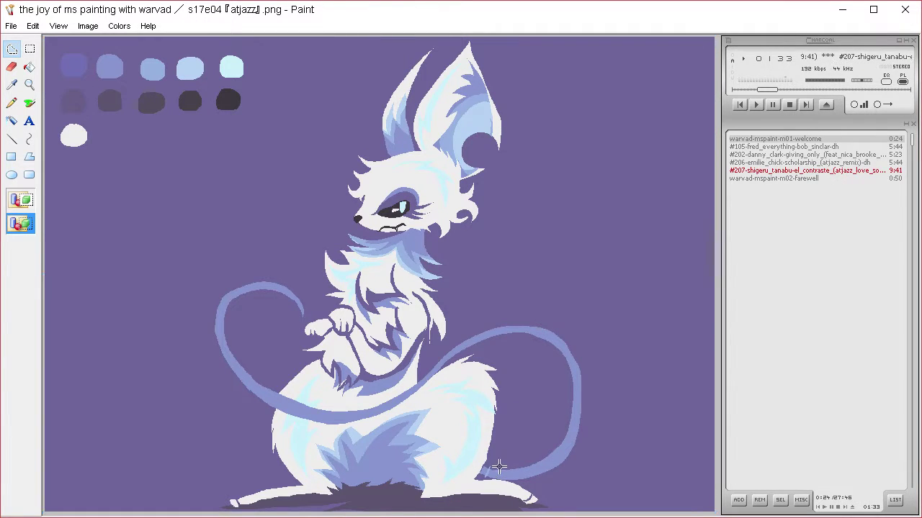
mouse_move(499, 467)
left_mouse_down()
mouse_move(526, 470)
mouse_move(513, 468)
mouse_move(528, 465)
mouse_move(530, 476)
mouse_move(554, 468)
mouse_move(556, 454)
mouse_move(565, 462)
mouse_move(562, 430)
left_mouse_up()
key("Delete")
key("Delete")
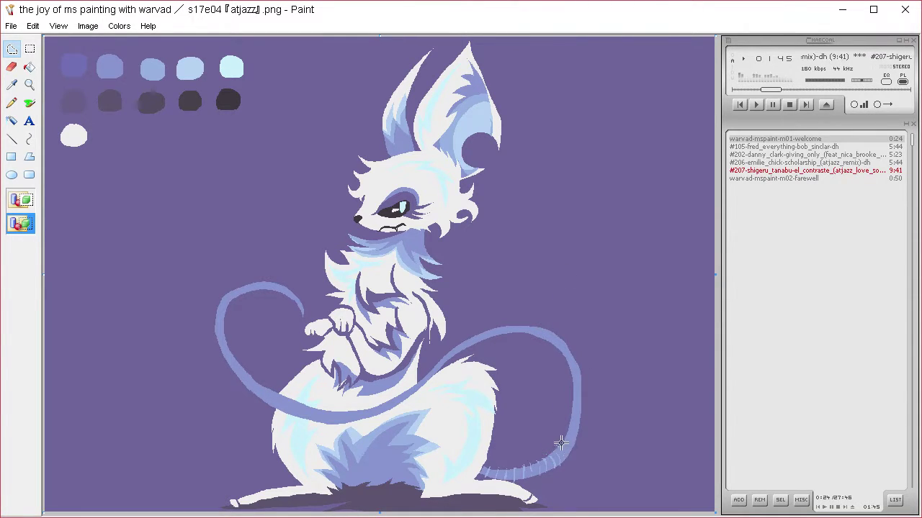
- Fill thin curved light-blue stripes up the outer side of the rear tail loop
key("Delete")
left_click_drag(574, 445, 578, 432)
key("Delete")
key("Delete")
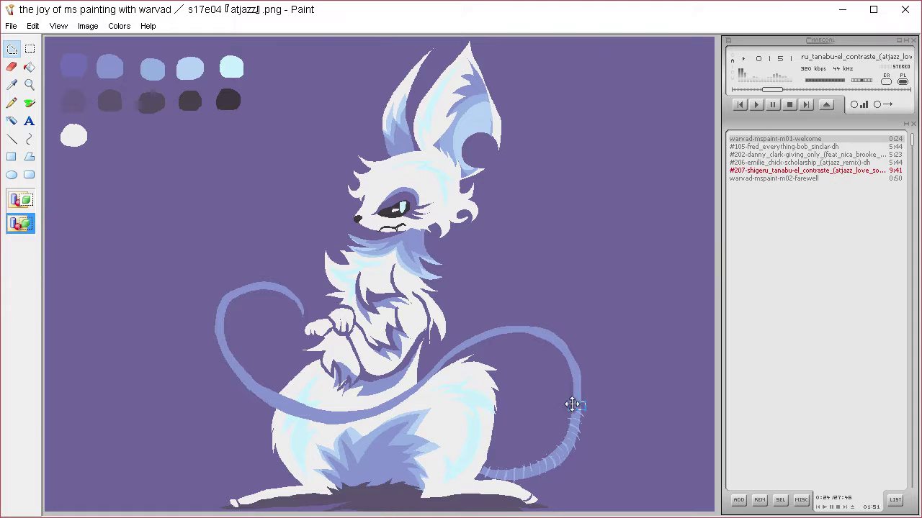
mouse_move(572, 393)
left_mouse_down()
mouse_move(585, 395)
mouse_move(576, 385)
mouse_move(584, 377)
left_mouse_up()
key("Delete")
key("Delete")
key("Delete")
left_click(576, 361)
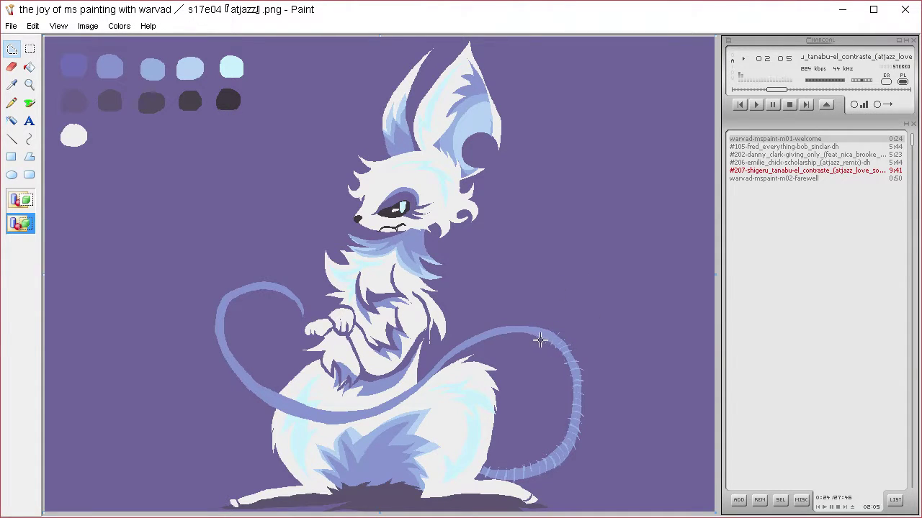
- Fill thin light-blue stripes across the upper arc of the rear tail loop
key("Delete")
left_click_drag(521, 335, 498, 338)
key("Delete")
key("Delete")
- Resample the light-blue third swatch and fill thin stripes along the tail section that crosses in front of the thighs
left_click(13, 85)
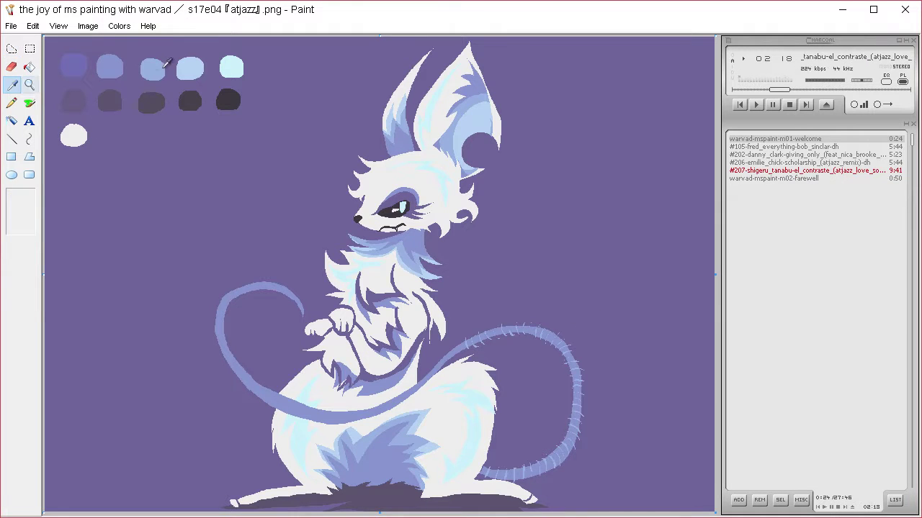
left_click(156, 71)
left_click(15, 50)
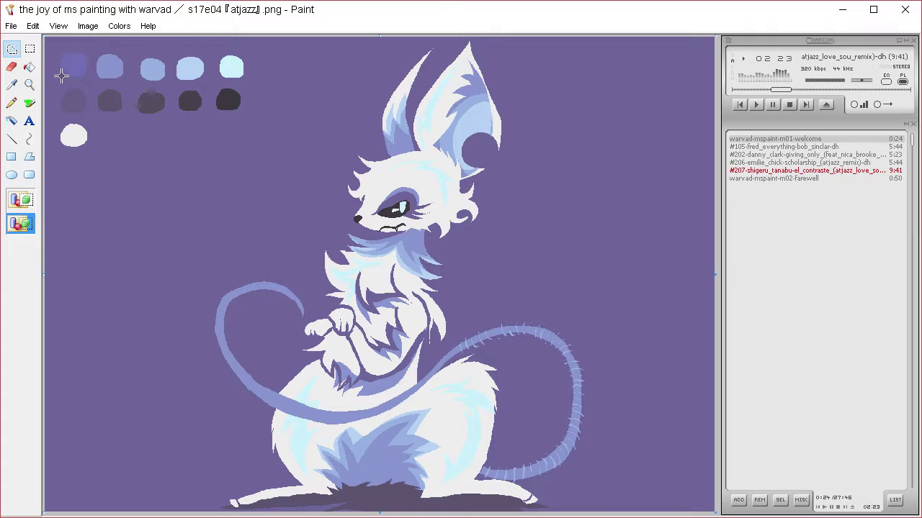
left_click(12, 84)
left_click(157, 67)
left_click(13, 49)
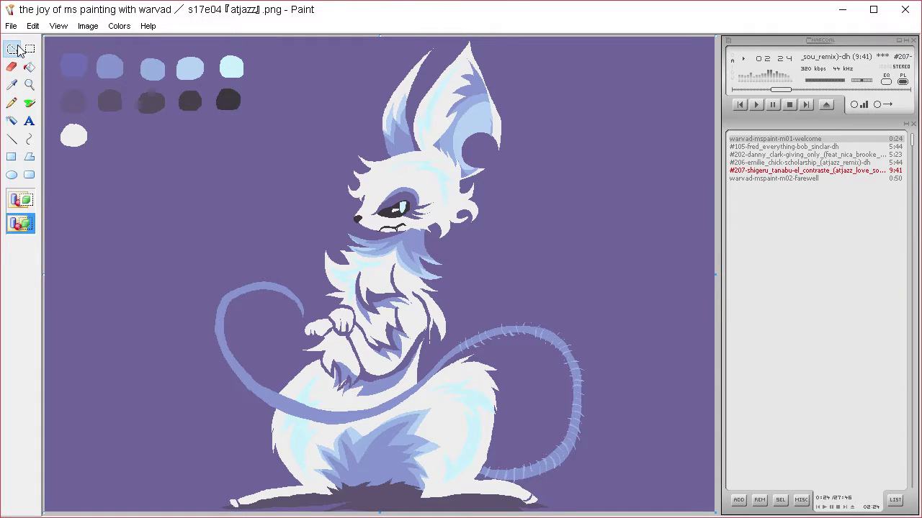
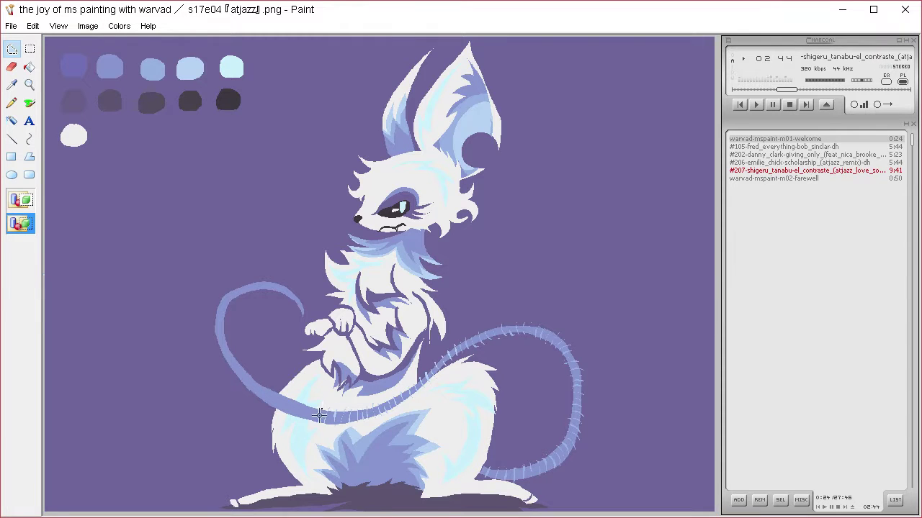
left_click_drag(308, 424, 316, 406)
key("Delete")
key("Delete")
left_click_drag(290, 399, 280, 395)
key("Delete")
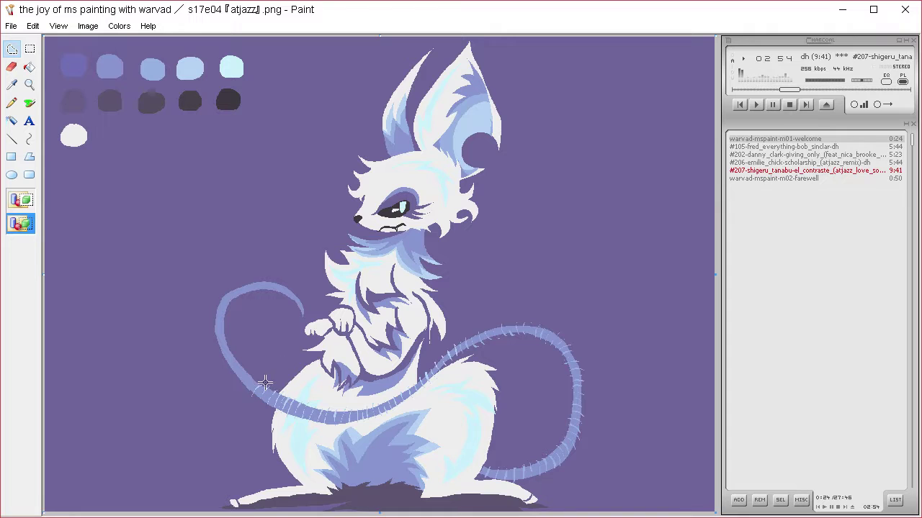
- Resample the light-blue third swatch and fill thin stripes around the front tail loop up to the tip
left_click(16, 84)
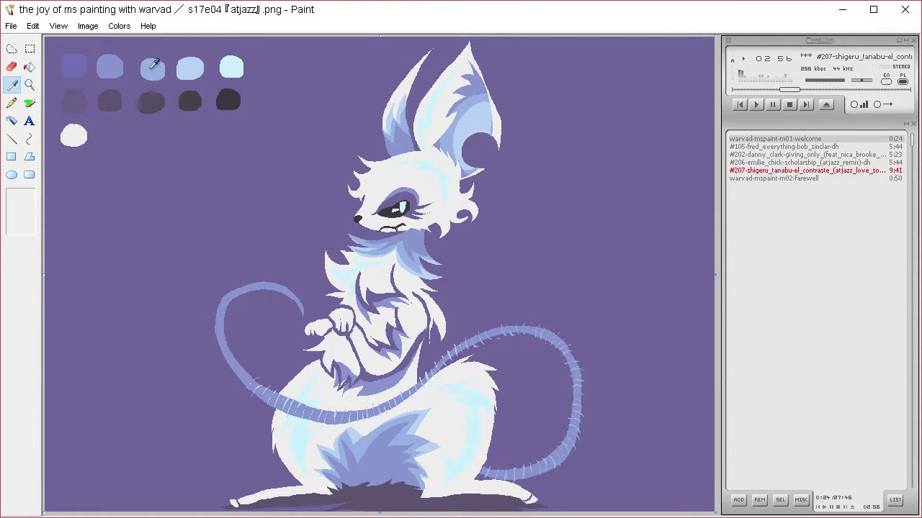
left_click(151, 67)
key("Delete")
mouse_move(252, 374)
left_mouse_down()
mouse_move(238, 385)
mouse_move(231, 357)
left_mouse_up()
key("Delete")
key("Delete")
key("Delete")
key("Delete")
mouse_move(234, 348)
left_mouse_down()
mouse_move(213, 333)
mouse_move(229, 324)
mouse_move(222, 313)
mouse_move(233, 289)
mouse_move(237, 299)
mouse_move(250, 283)
mouse_move(244, 299)
mouse_move(249, 282)
mouse_move(251, 294)
mouse_move(265, 284)
mouse_move(260, 278)
mouse_move(266, 294)
mouse_move(278, 282)
mouse_move(270, 297)
mouse_move(278, 280)
mouse_move(303, 296)
left_mouse_up()
key("Delete")
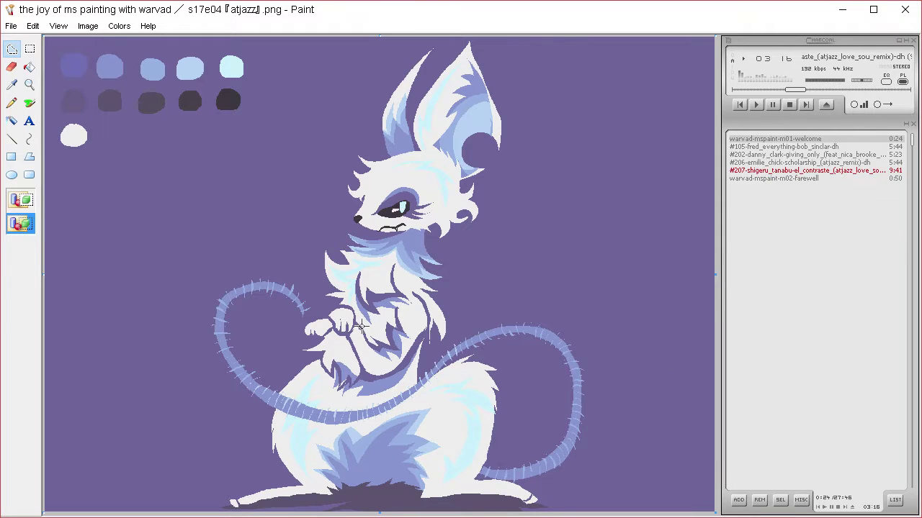
- Overlay the copied picture with the tail's blue transparent to trim the stripes to the tail outline
left_click(14, 84)
left_click(282, 285)
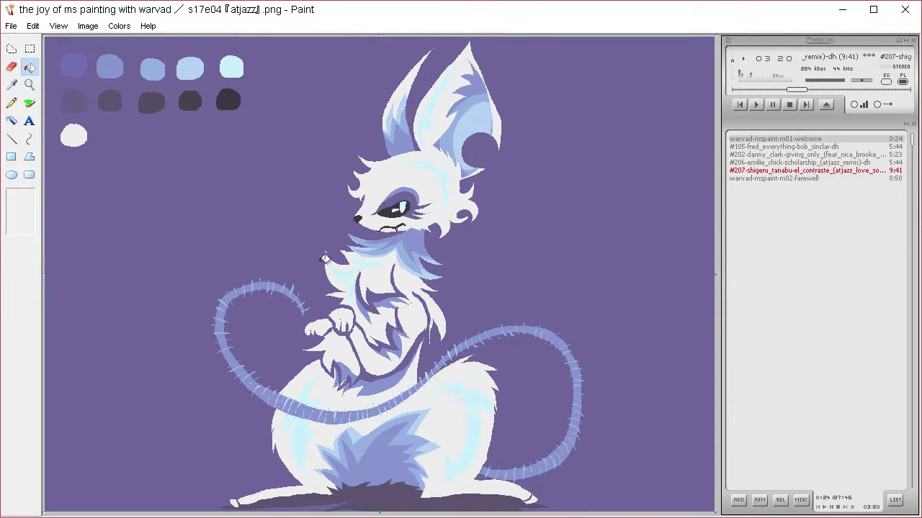
key("ctrl+a")
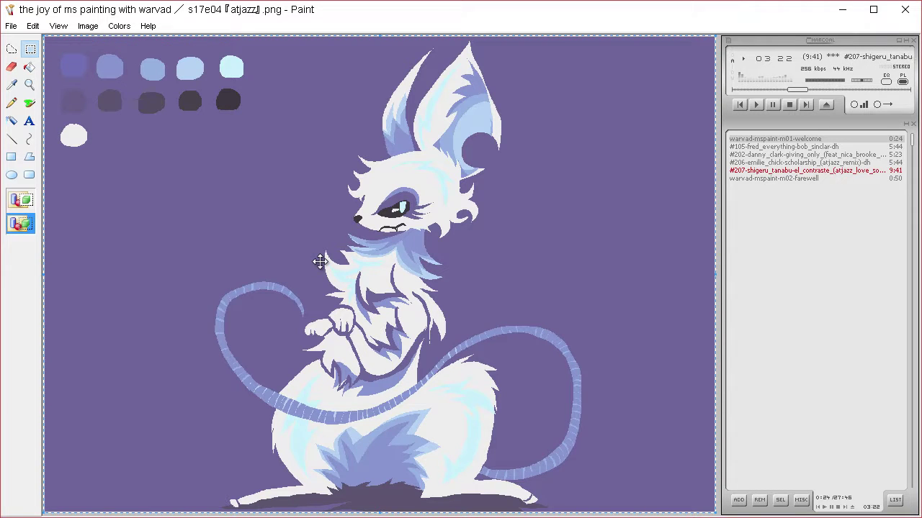
- Copy the whole picture and fill a rough shape over the eye with the fourth dark swatch
left_click(11, 84)
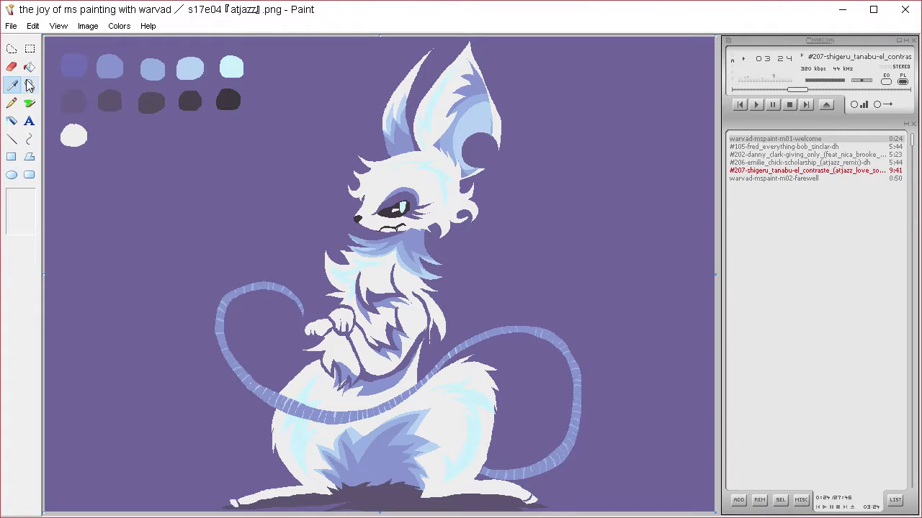
left_click(403, 208)
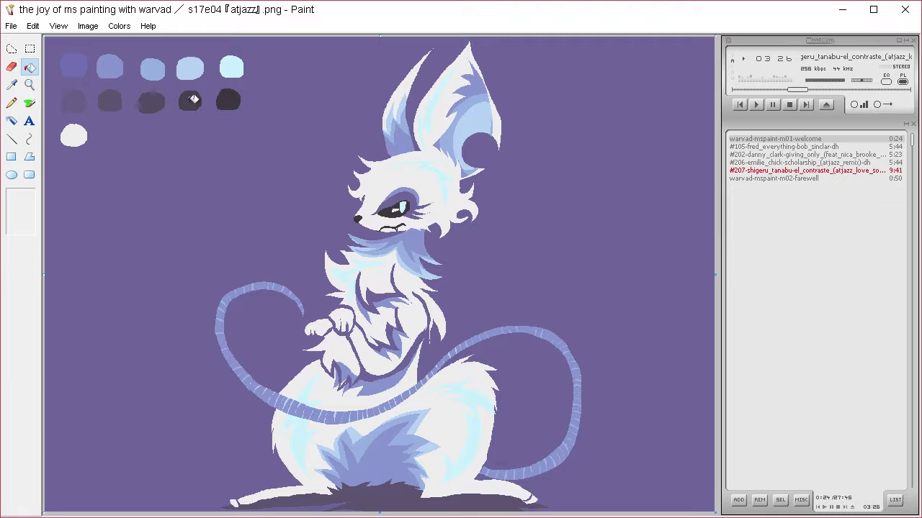
left_click(11, 85)
left_click(193, 106)
key("ctrl+a")
left_click(11, 48)
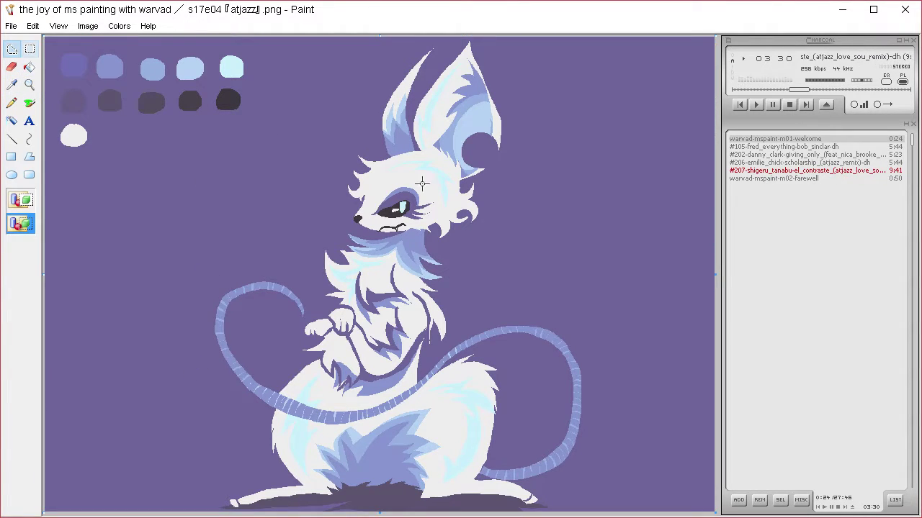
left_click_drag(393, 216, 406, 210)
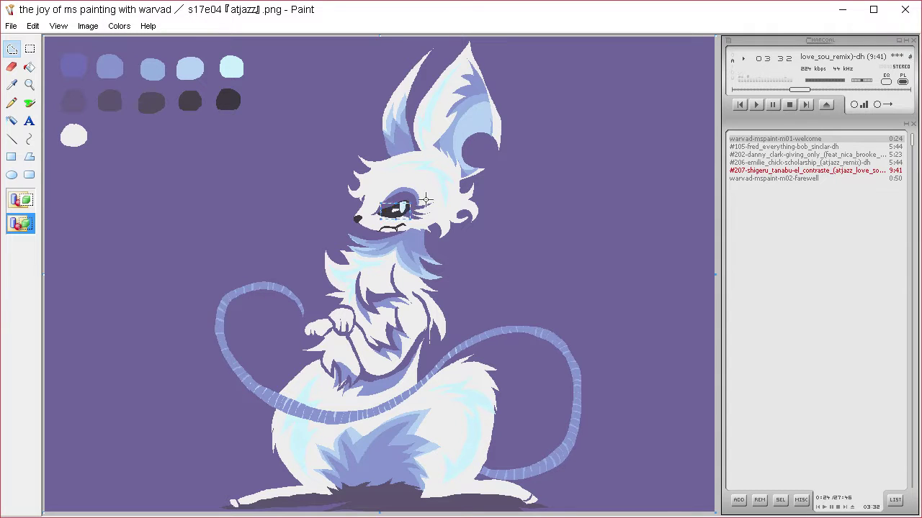
key("Delete")
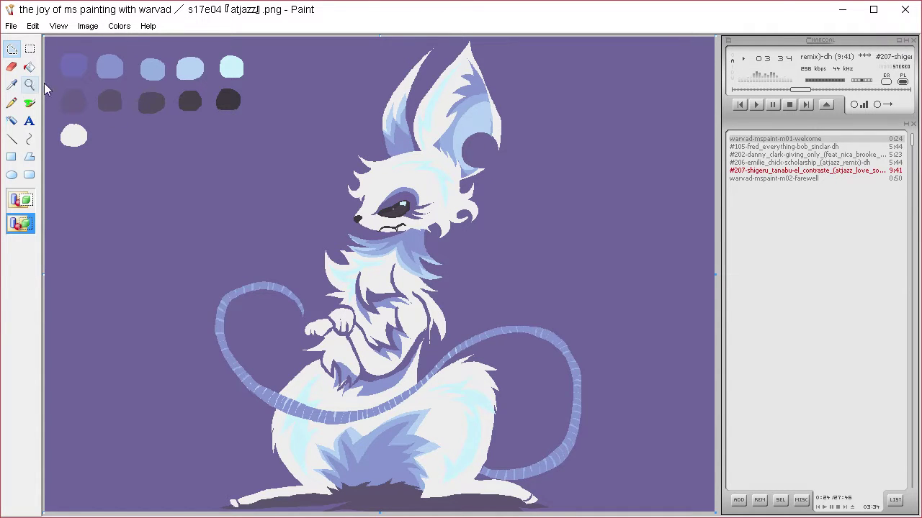
- Overlay the copied picture with the darkest swatch colour transparent to trim the dark shape to the eye
left_click(12, 85)
left_click(232, 100)
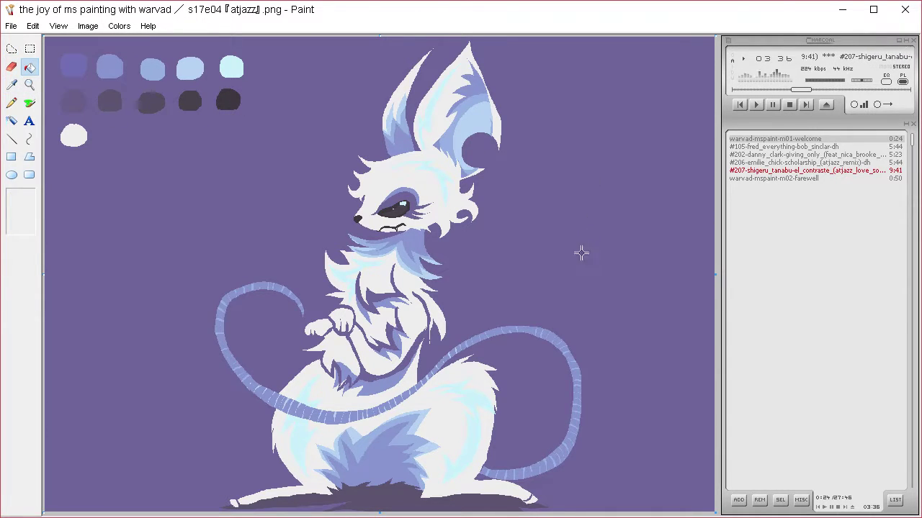
key("ctrl+a")
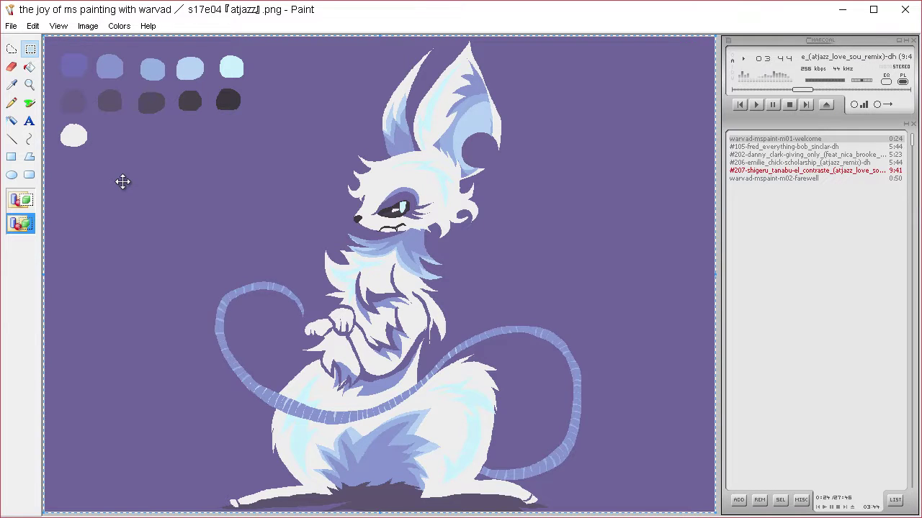
- Pick the violet first swatch and fill rough shadow shapes along the underside of the rear tail loop
left_click(12, 85)
left_click(72, 101)
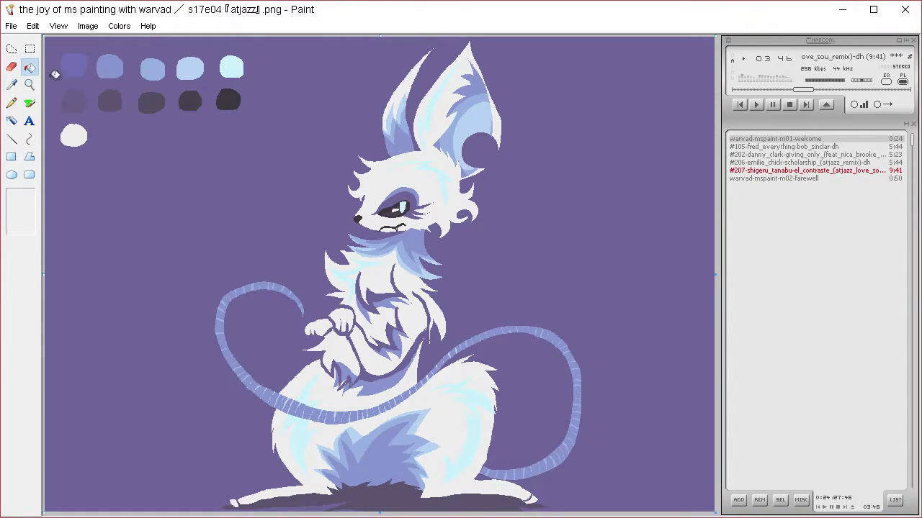
left_click(11, 48)
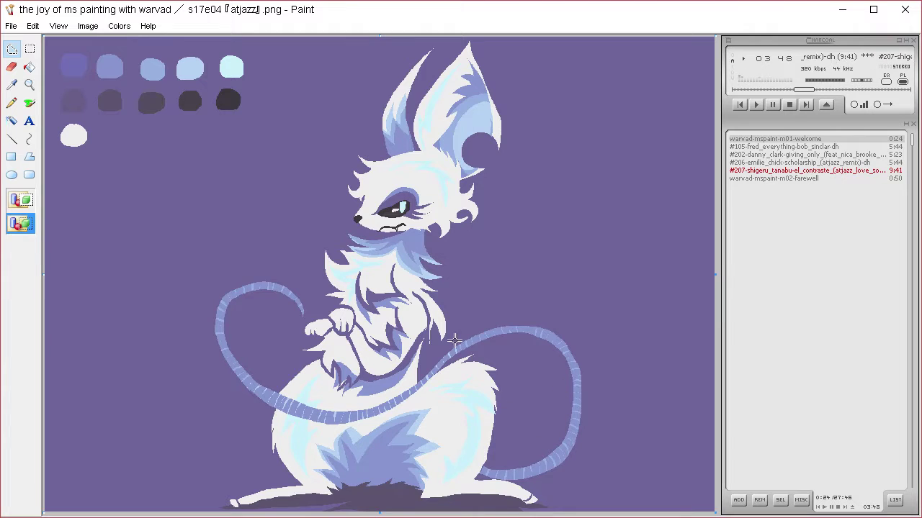
left_click(16, 85)
right_click(75, 67)
left_click(17, 49)
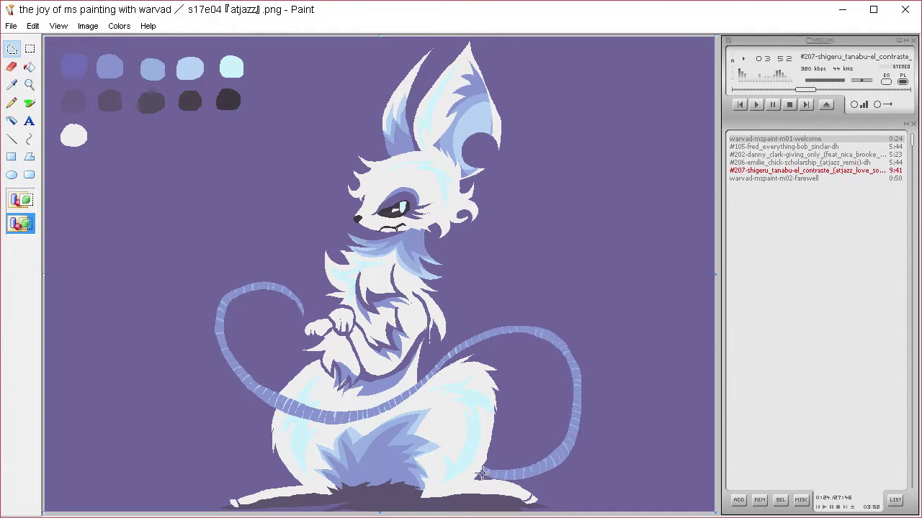
mouse_move(483, 470)
left_mouse_down()
mouse_move(540, 469)
mouse_move(567, 449)
mouse_move(582, 413)
mouse_move(590, 429)
mouse_move(548, 477)
mouse_move(485, 477)
left_mouse_up()
key("Delete")
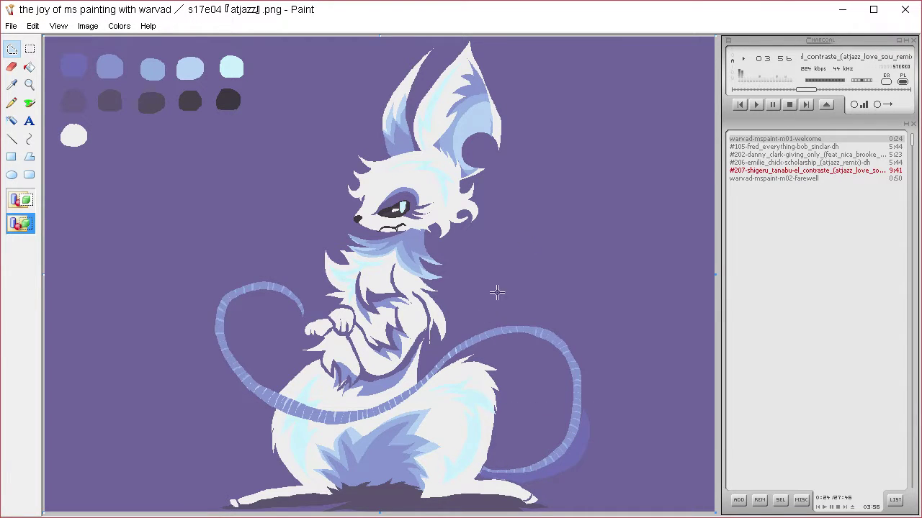
mouse_move(394, 401)
left_mouse_down()
mouse_move(458, 355)
mouse_move(520, 330)
mouse_move(557, 346)
mouse_move(575, 375)
mouse_move(568, 390)
mouse_move(497, 366)
mouse_move(369, 419)
mouse_move(398, 393)
left_mouse_up()
key("Delete")
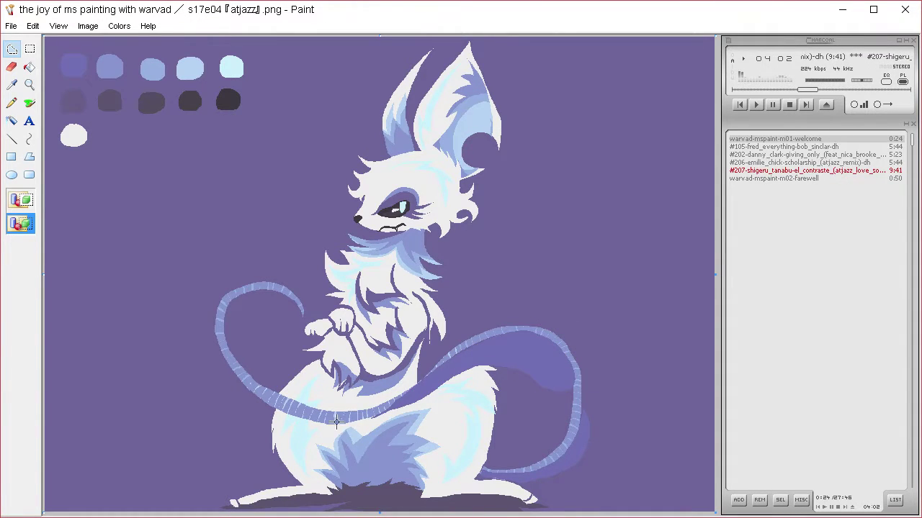
- Fill rough violet shadow shapes below the tail's front section and inside the curl near its tip
mouse_move(327, 421)
left_mouse_down()
mouse_move(279, 404)
mouse_move(223, 361)
mouse_move(236, 399)
mouse_move(269, 419)
mouse_move(338, 424)
left_mouse_up()
key("Delete")
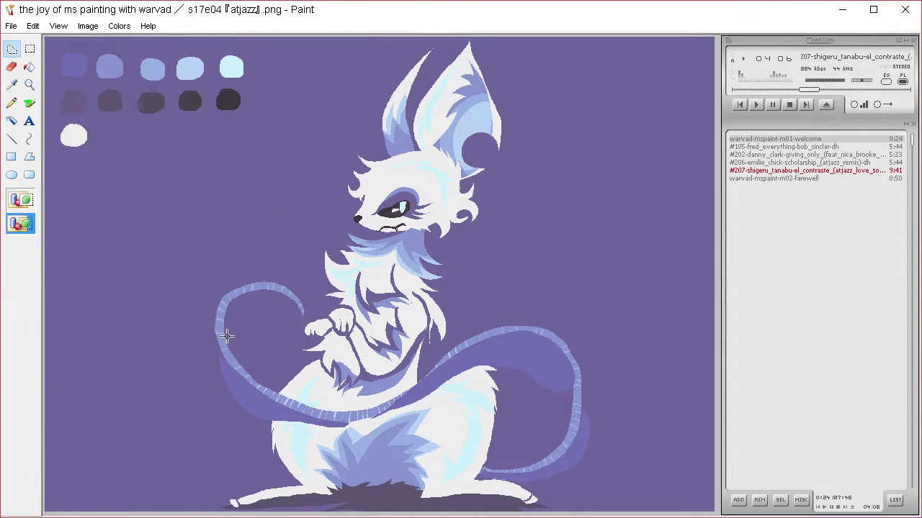
mouse_move(227, 336)
left_mouse_down()
mouse_move(229, 303)
mouse_move(262, 285)
mouse_move(300, 304)
mouse_move(303, 317)
mouse_move(237, 324)
left_mouse_up()
key("Delete")
- Overlay the copied picture with the tail's blue transparent to trim the violet shadows to the tail
left_click(11, 84)
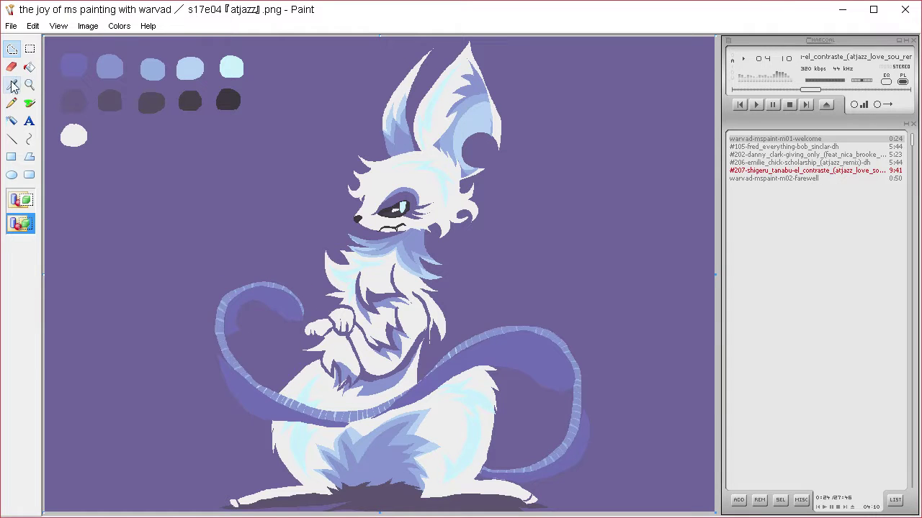
left_click(231, 296)
key("ctrl+z")
key("ctrl+a")
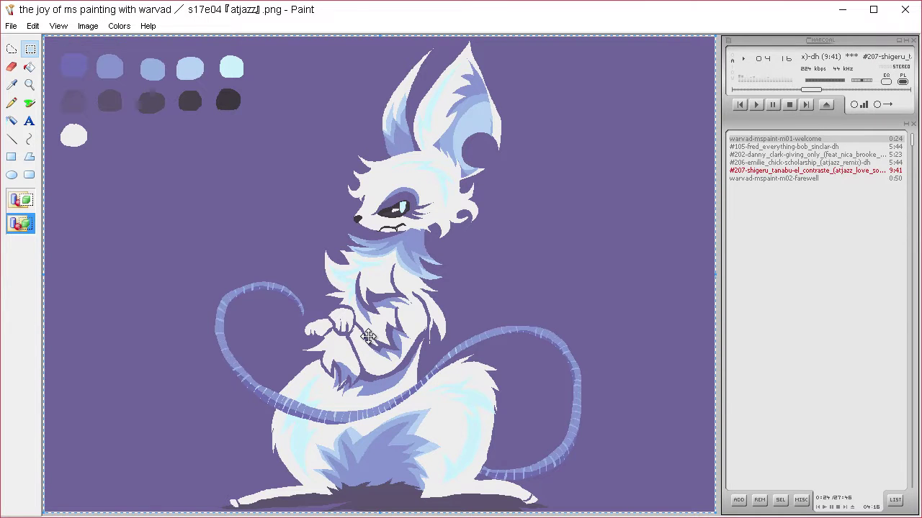
- Fill rough shapes under the chin, at the far ear's base and inside the near ear with the violet first swatch
left_click(30, 67)
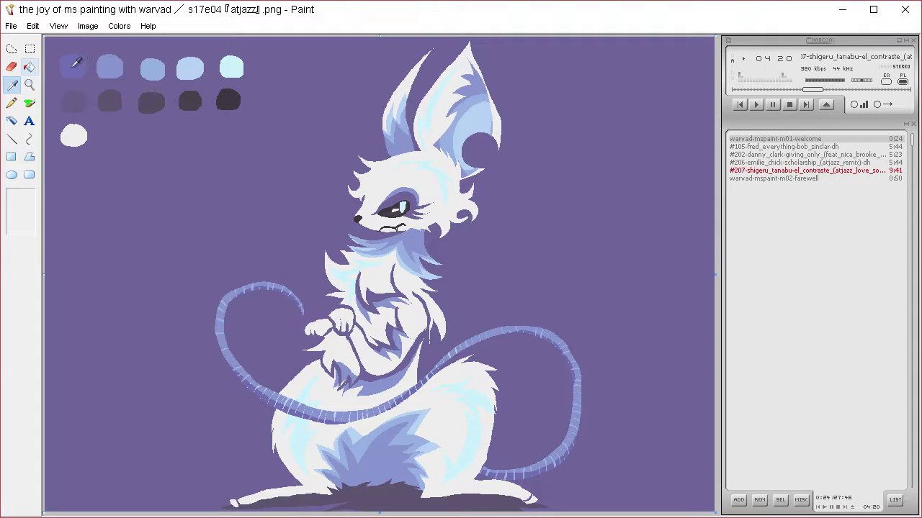
left_click(18, 50)
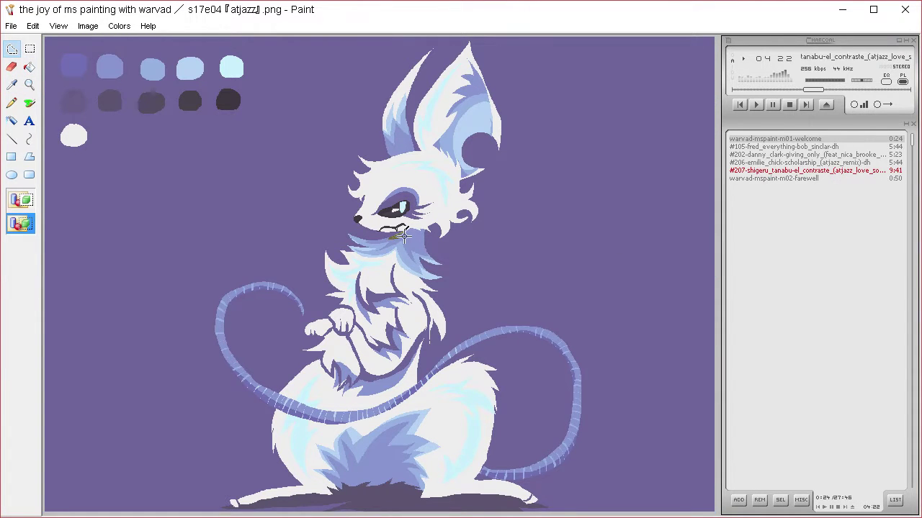
mouse_move(411, 239)
left_mouse_down()
mouse_move(436, 228)
mouse_move(414, 226)
left_mouse_up()
key("Delete")
mouse_move(414, 147)
left_mouse_down()
mouse_move(384, 142)
mouse_move(425, 156)
left_mouse_up()
key("Delete")
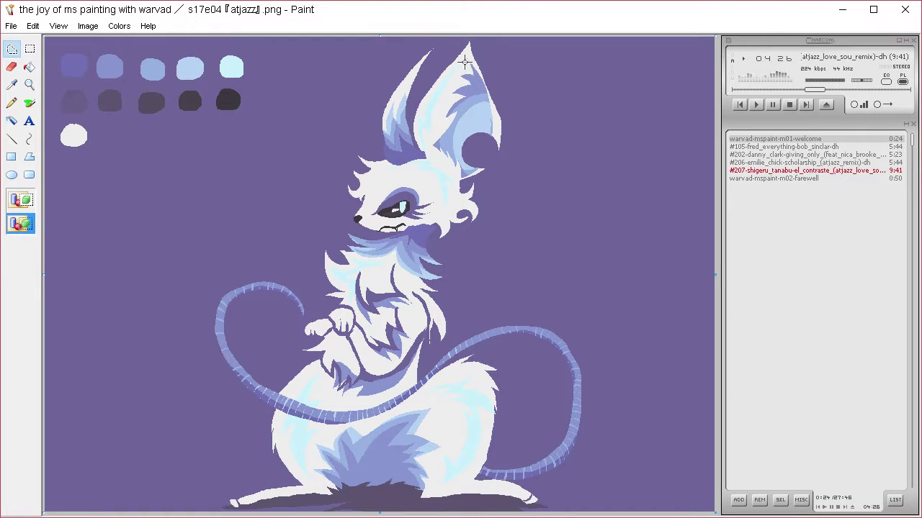
mouse_move(464, 94)
left_mouse_down()
mouse_move(471, 56)
mouse_move(438, 103)
mouse_move(437, 155)
mouse_move(442, 119)
left_mouse_up()
key("Delete")
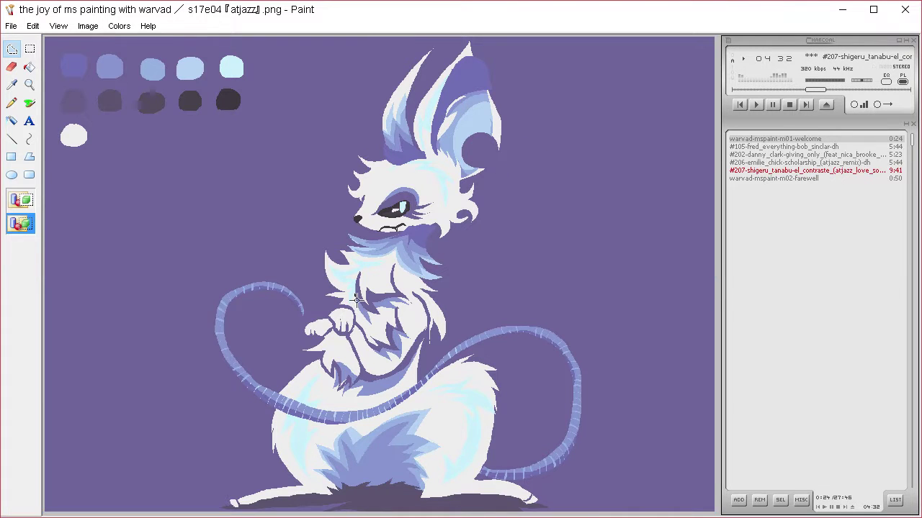
- Fill rough violet shadow shapes over the blue shading on the chest, the arm, the area beneath it and the lower belly fur
mouse_move(355, 298)
left_mouse_down()
mouse_move(398, 301)
mouse_move(366, 285)
left_mouse_up()
key("Delete")
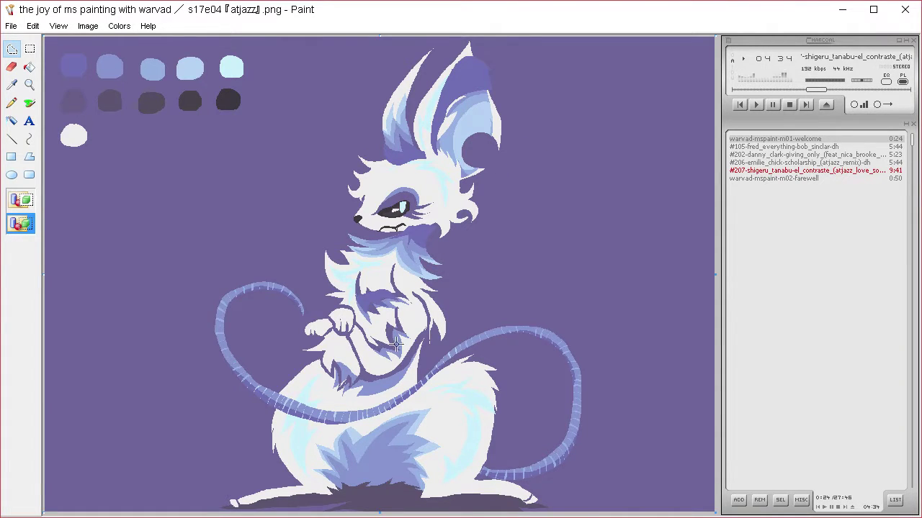
left_click_drag(400, 334, 386, 313)
key("Delete")
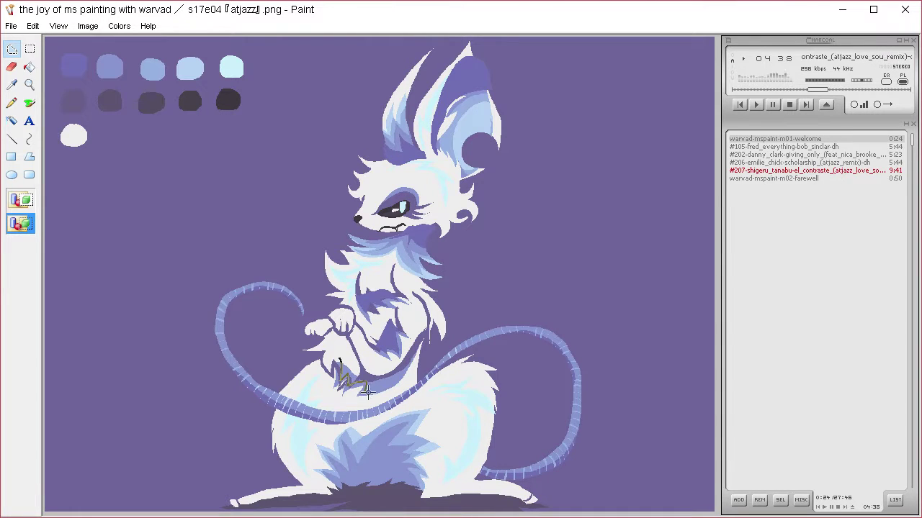
mouse_move(367, 390)
left_mouse_down()
mouse_move(402, 366)
mouse_move(368, 376)
mouse_move(355, 349)
left_mouse_up()
key("Delete")
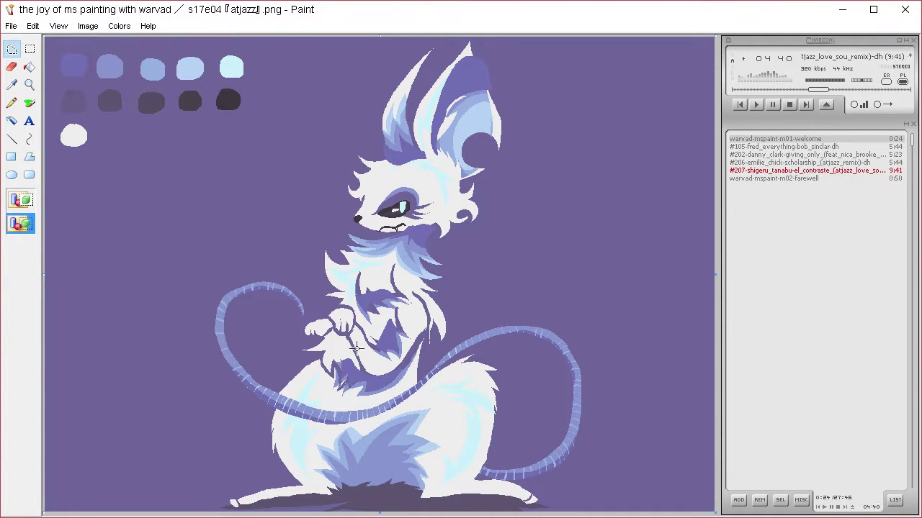
mouse_move(344, 482)
left_mouse_down()
mouse_move(403, 454)
mouse_move(393, 473)
mouse_move(405, 476)
mouse_move(378, 495)
left_mouse_up()
key("Delete")
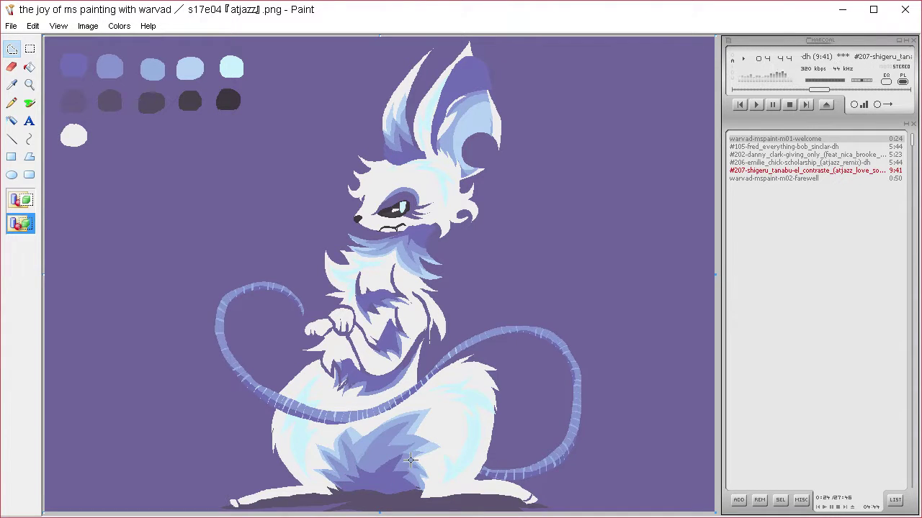
- Overlay the copied picture with the blue shading transparent to trim the violet shadows on the ears, neck, chest, arm and belly
left_click(12, 86)
left_click(399, 131)
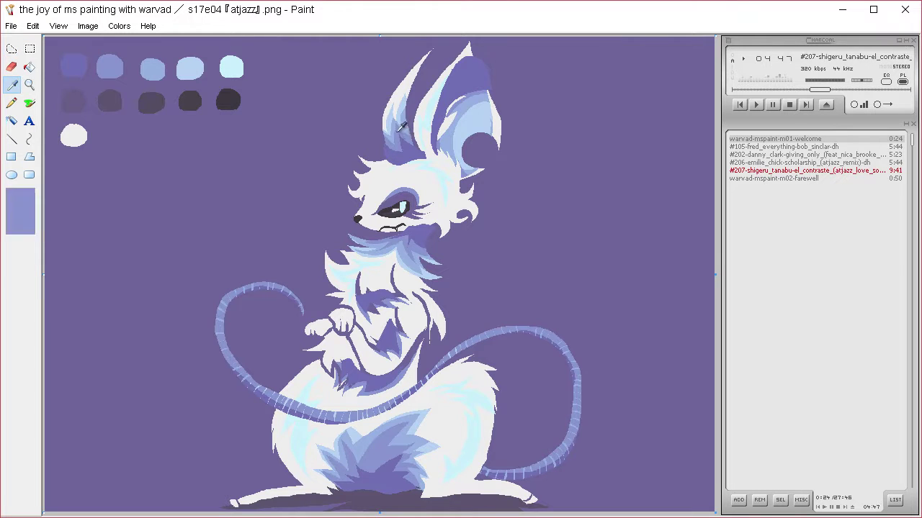
left_click(475, 127)
key("ctrl+a")
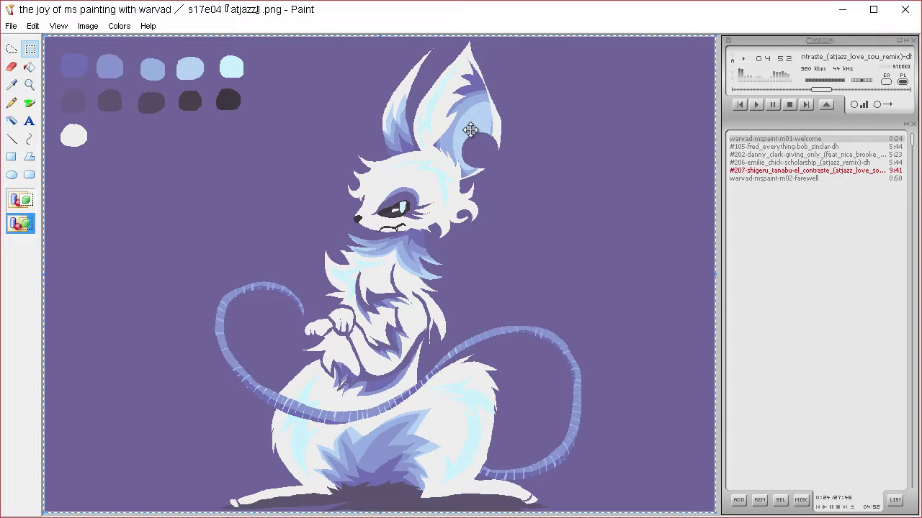
- Fill a thick-and-thin wavy line in the violet first swatch colour on the background beneath the colour swatches
left_click(12, 84)
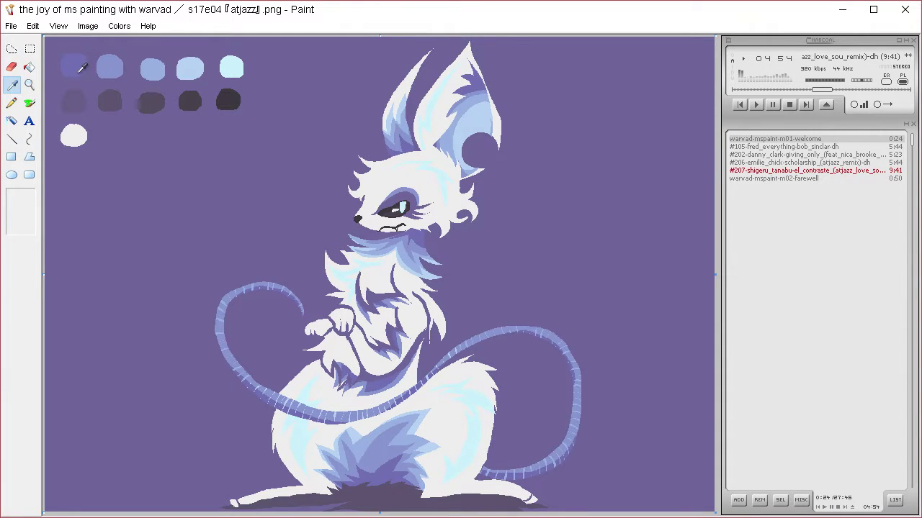
left_click(11, 48)
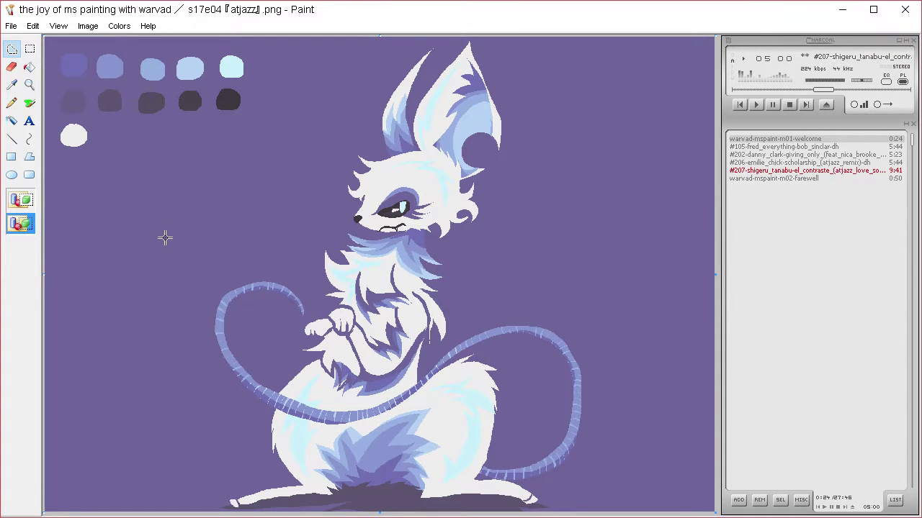
left_click_drag(166, 217, 175, 192)
mouse_move(49, 262)
left_mouse_down()
mouse_move(76, 226)
mouse_move(112, 207)
mouse_move(124, 220)
mouse_move(115, 251)
mouse_move(135, 260)
mouse_move(153, 221)
mouse_move(183, 209)
left_mouse_up()
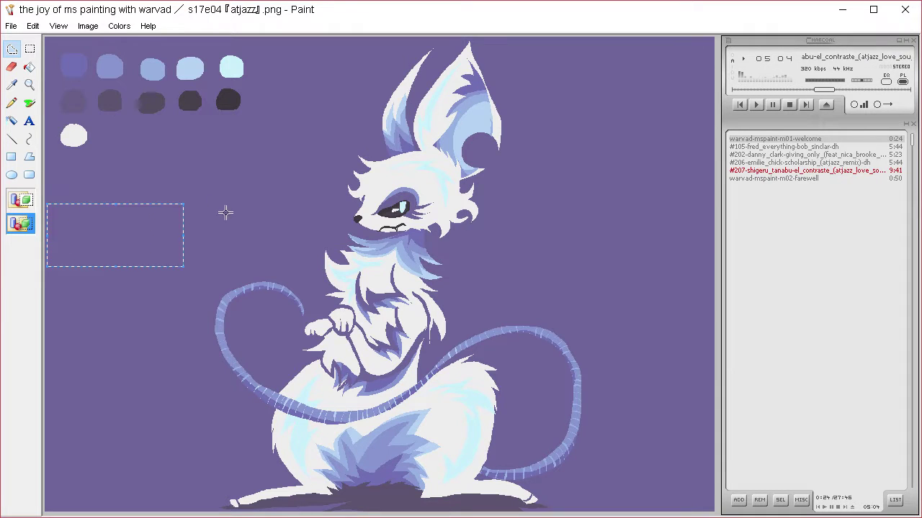
left_click(225, 218)
mouse_move(77, 263)
left_mouse_down()
mouse_move(78, 222)
mouse_move(94, 193)
mouse_move(120, 214)
mouse_move(104, 246)
mouse_move(127, 266)
mouse_move(149, 251)
mouse_move(137, 218)
mouse_move(147, 194)
mouse_move(178, 210)
mouse_move(170, 240)
mouse_move(187, 260)
mouse_move(204, 243)
mouse_move(195, 202)
mouse_move(228, 204)
mouse_move(221, 241)
mouse_move(236, 260)
mouse_move(256, 239)
mouse_move(250, 202)
mouse_move(270, 188)
mouse_move(254, 206)
mouse_move(260, 250)
mouse_move(238, 266)
mouse_move(220, 258)
mouse_move(217, 204)
mouse_move(194, 212)
mouse_move(201, 259)
mouse_move(180, 266)
mouse_move(165, 244)
mouse_move(170, 219)
mouse_move(151, 196)
mouse_move(135, 213)
mouse_move(144, 262)
mouse_move(118, 269)
mouse_move(100, 259)
mouse_move(114, 218)
mouse_move(102, 199)
mouse_move(79, 207)
mouse_move(84, 264)
mouse_move(92, 204)
mouse_move(69, 244)
left_mouse_up()
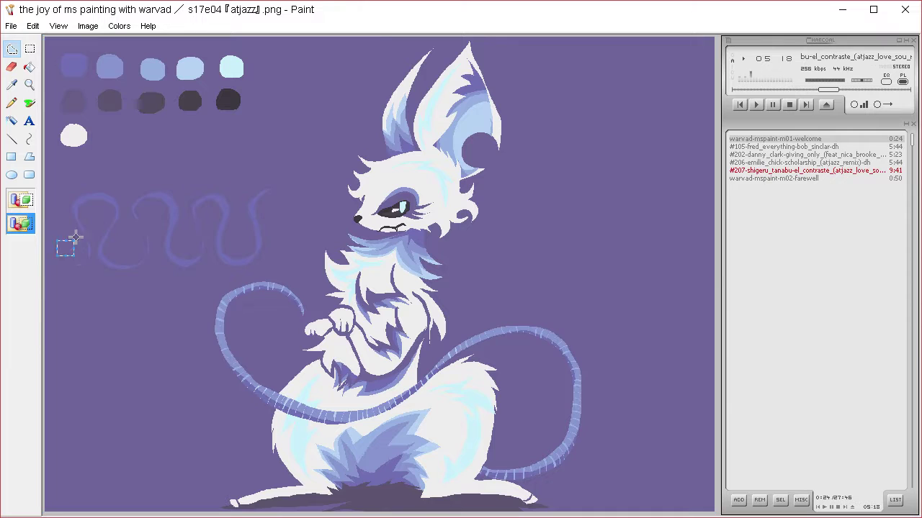
- Fill small violet dots inside the bends of the wavy line and extend its far end with one more curve
key("Delete")
left_click_drag(94, 213, 95, 213)
key("Delete")
left_click_drag(130, 244, 128, 243)
key("Delete")
left_click(152, 216)
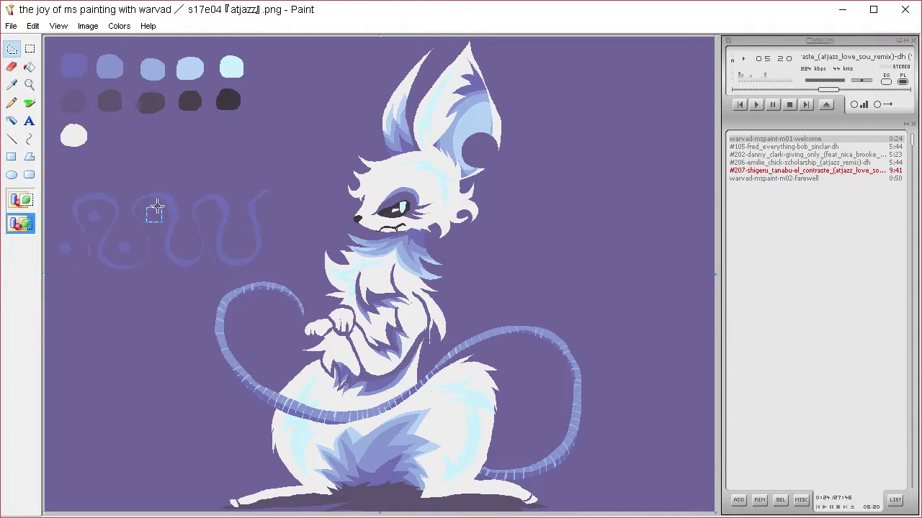
left_click(183, 248)
left_click(211, 216)
left_click(267, 209)
mouse_move(263, 191)
left_mouse_down()
mouse_move(293, 207)
mouse_move(283, 253)
mouse_move(290, 259)
mouse_move(280, 255)
mouse_move(288, 197)
mouse_move(261, 192)
left_mouse_up()
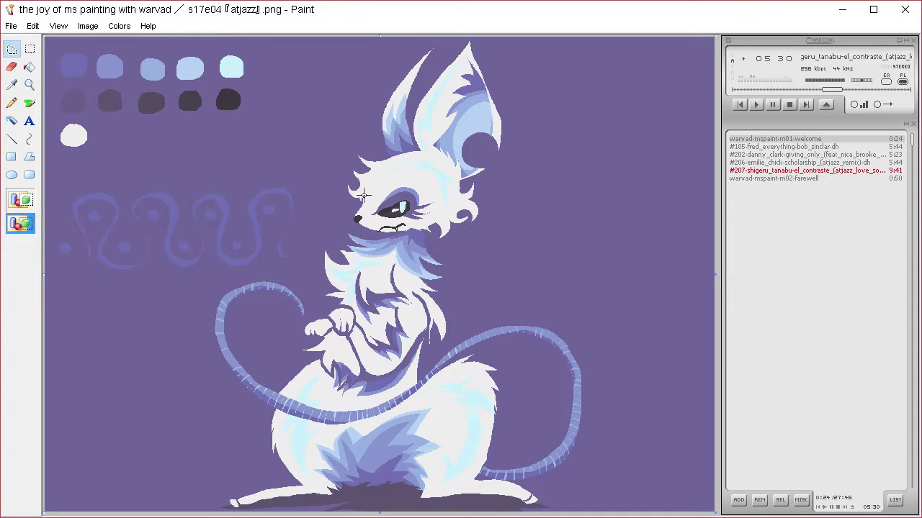
- Tile transparent copies of the dotted wavy pattern across the background and behind the swatches, keeping the creature and swatches on top
left_click(29, 67)
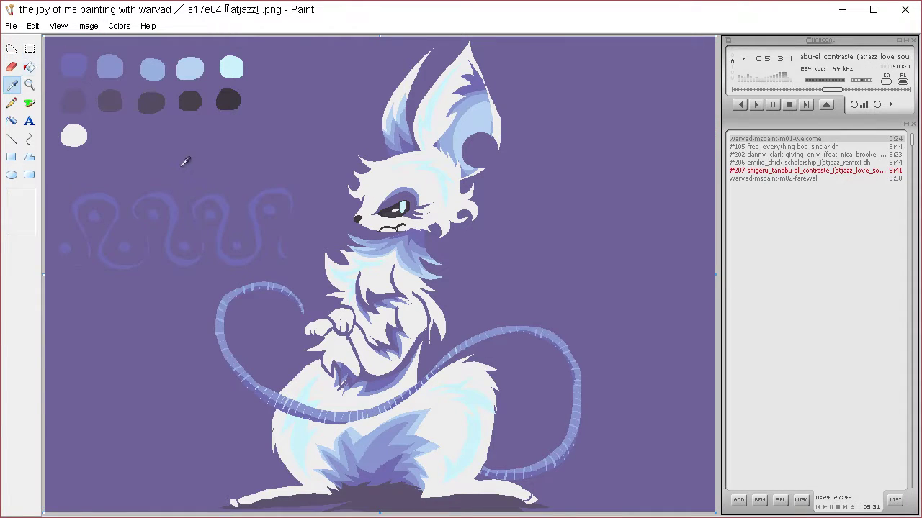
left_click(11, 49)
mouse_move(132, 161)
left_mouse_down()
mouse_move(99, 300)
mouse_move(288, 270)
mouse_move(144, 170)
left_mouse_up()
left_click_drag(202, 259, 45, 233)
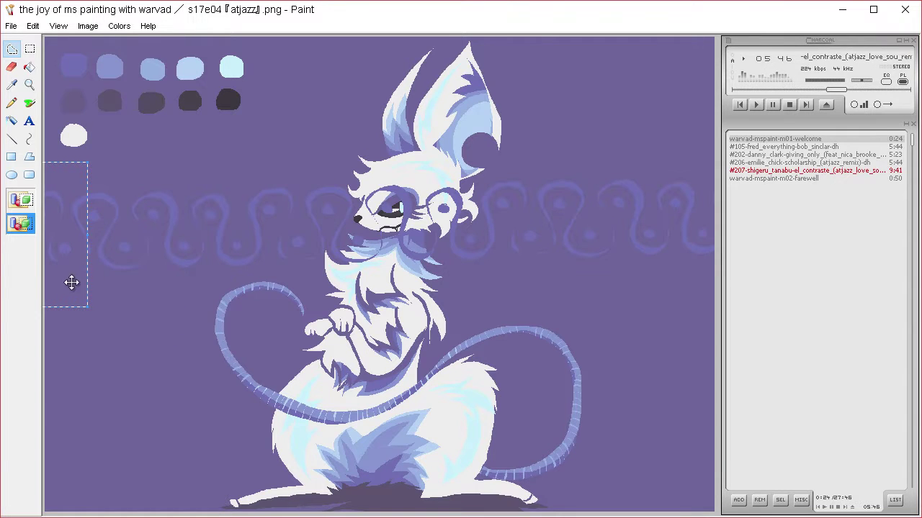
left_click_drag(67, 290, 340, 158)
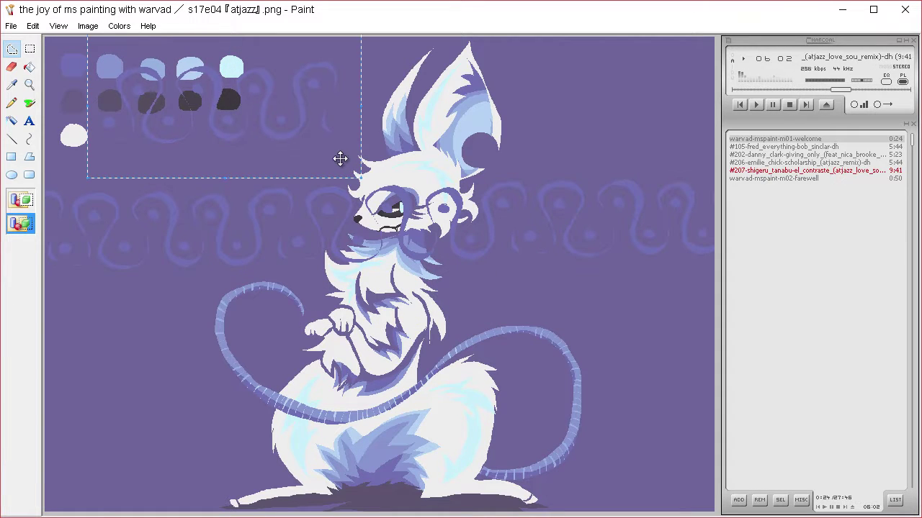
key("ctrl+a")
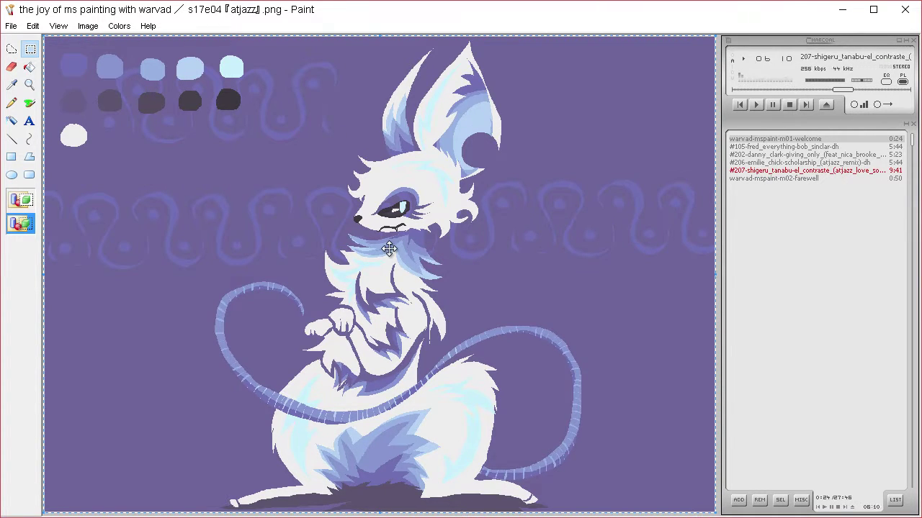
left_click(11, 48)
left_click_drag(356, 51, 408, 337)
mouse_move(411, 334)
left_mouse_down()
mouse_move(403, 416)
mouse_move(390, 408)
mouse_move(364, 428)
mouse_move(421, 424)
mouse_move(408, 420)
mouse_move(416, 494)
left_mouse_up()
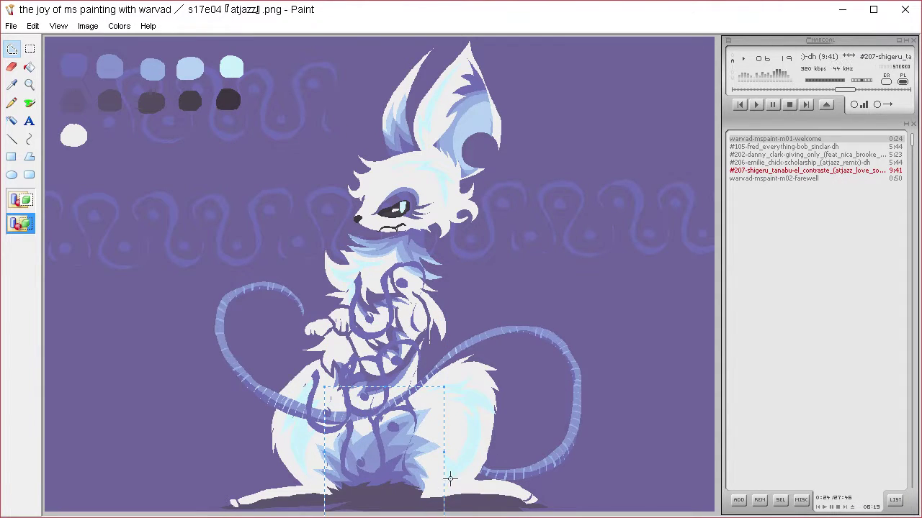
key("ctrl+z")
key("ctrl+a")
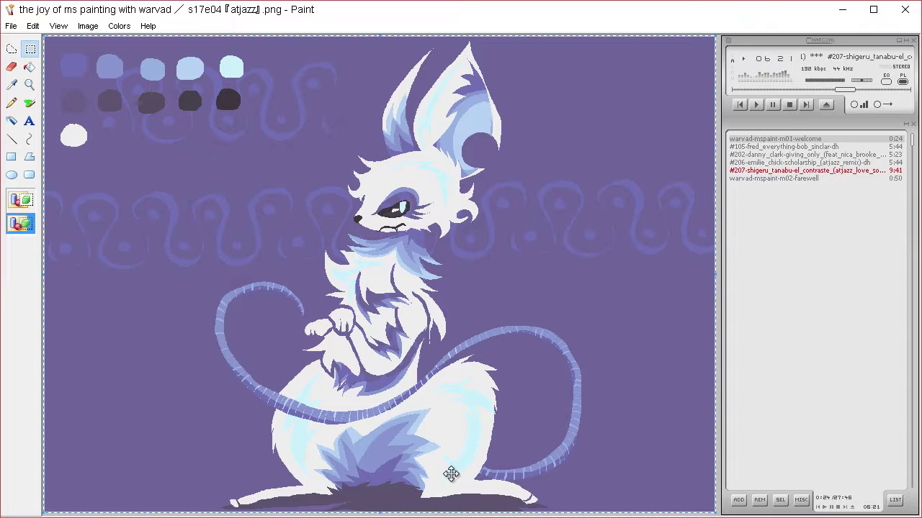
key("ctrl+y")
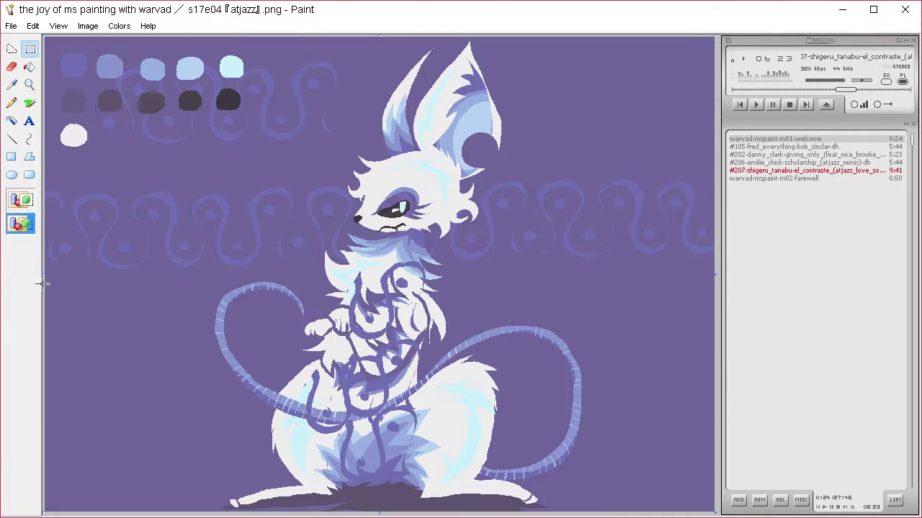
key("ctrl+z")
key("ctrl+z")
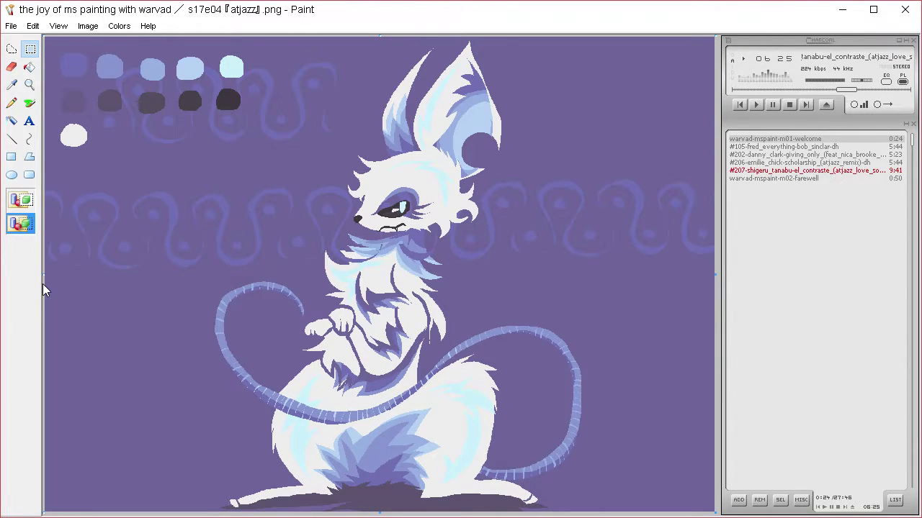
key("ctrl+y")
key("ctrl+z")
key("ctrl+y")
key("ctrl+y")
key("ctrl+y")
key("ctrl+y")
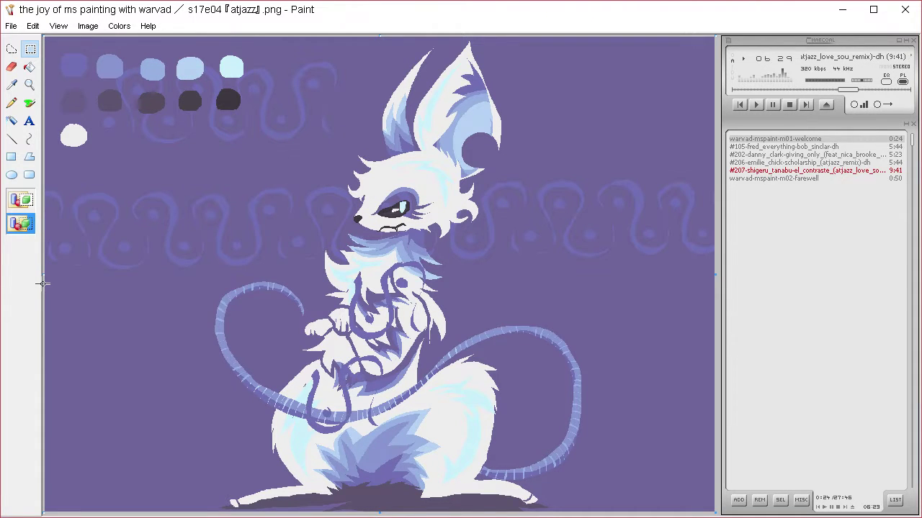
key("ctrl+z")
key("ctrl+z")
key("ctrl+z")
key("ctrl+z")
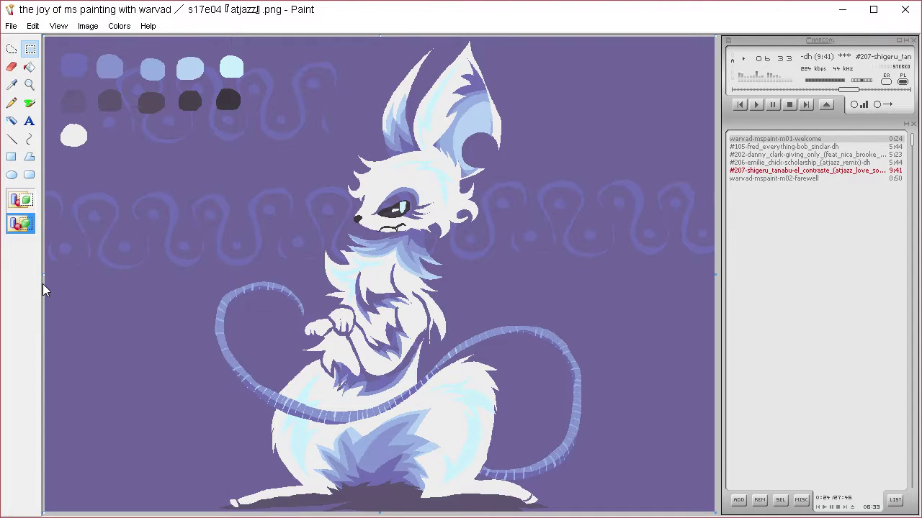
- Fill a flat looping squiggle in a muted grey-purple from the second swatch row on the background beside the creature's haunch
left_click(12, 85)
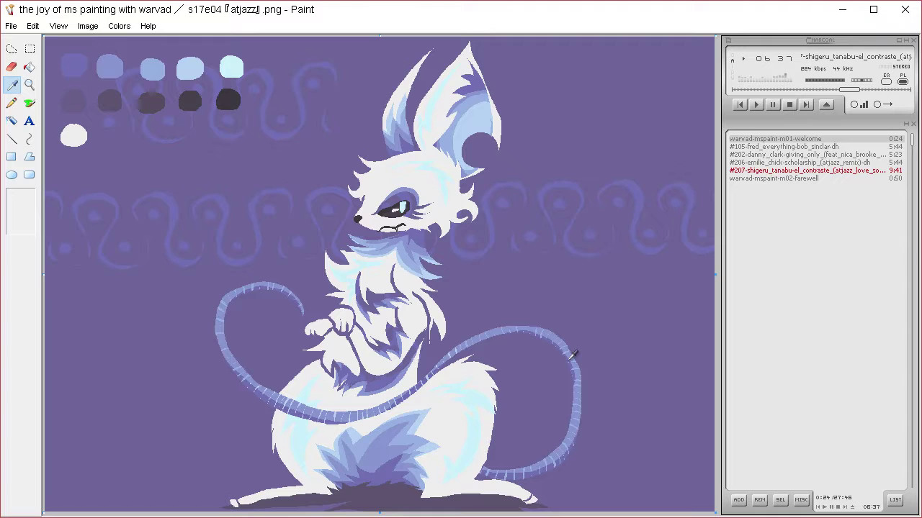
left_click(111, 102)
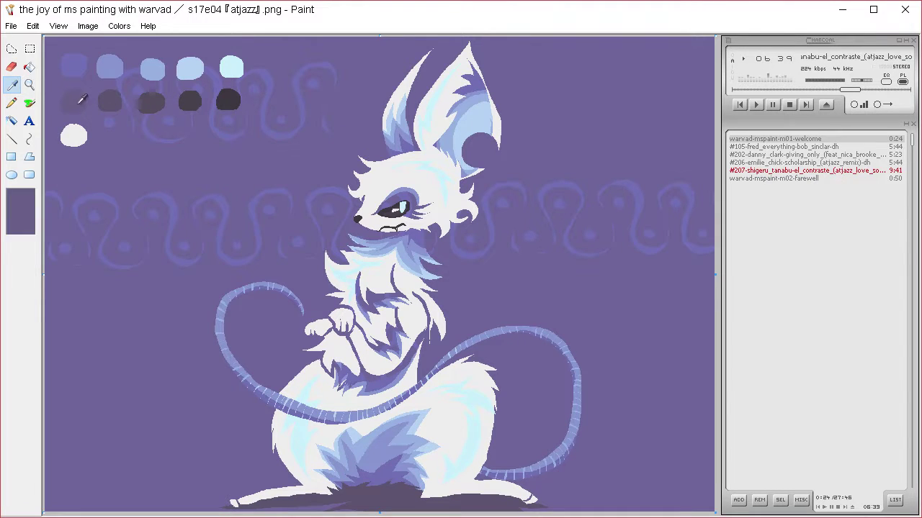
left_click(11, 49)
mouse_move(67, 430)
left_mouse_down()
mouse_move(104, 434)
mouse_move(85, 454)
mouse_move(127, 463)
mouse_move(152, 453)
mouse_move(123, 432)
mouse_move(177, 428)
mouse_move(159, 448)
left_mouse_up()
left_click(216, 451)
mouse_move(87, 452)
left_mouse_down()
mouse_move(62, 441)
mouse_move(100, 437)
mouse_move(112, 456)
mouse_move(139, 447)
mouse_move(123, 437)
mouse_move(136, 430)
mouse_move(160, 437)
mouse_move(148, 454)
mouse_move(178, 449)
mouse_move(169, 435)
mouse_move(198, 425)
mouse_move(200, 454)
mouse_move(217, 449)
mouse_move(210, 433)
mouse_move(236, 425)
mouse_move(248, 448)
left_mouse_up()
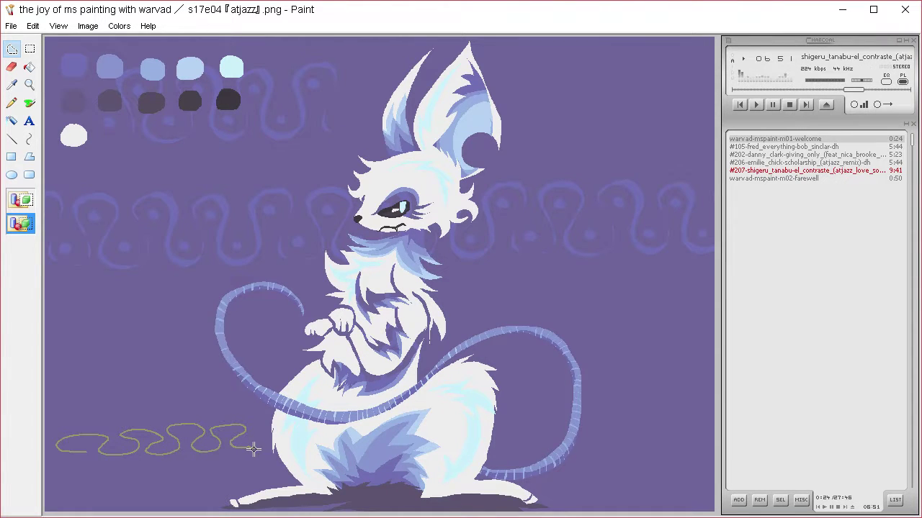
mouse_move(252, 450)
left_mouse_down()
mouse_move(216, 423)
mouse_move(215, 448)
mouse_move(195, 450)
mouse_move(203, 425)
mouse_move(166, 427)
mouse_move(165, 454)
mouse_move(152, 449)
mouse_move(164, 440)
mouse_move(145, 431)
mouse_move(118, 435)
mouse_move(133, 443)
mouse_move(126, 453)
mouse_move(106, 452)
mouse_move(111, 440)
mouse_move(66, 436)
left_mouse_up()
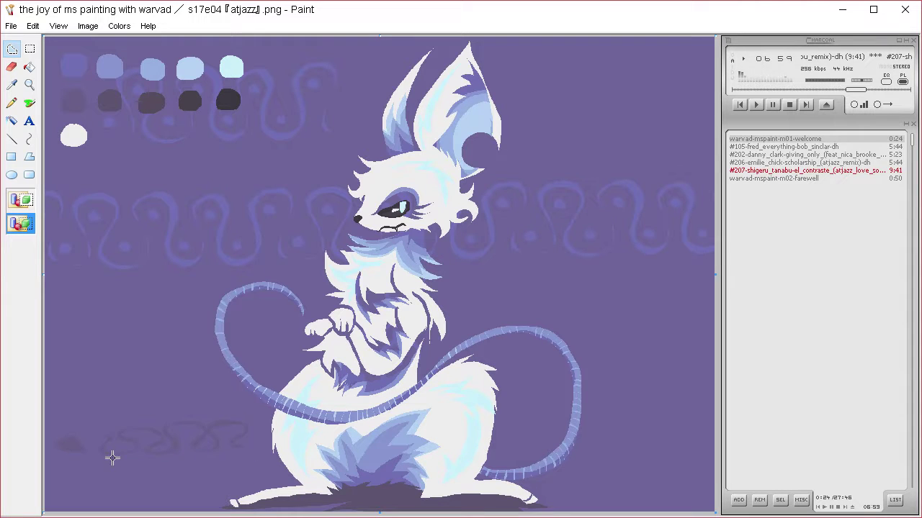
- Erase the stray grey-purple blob beside the start of the squiggle with the background purple
left_click(11, 85)
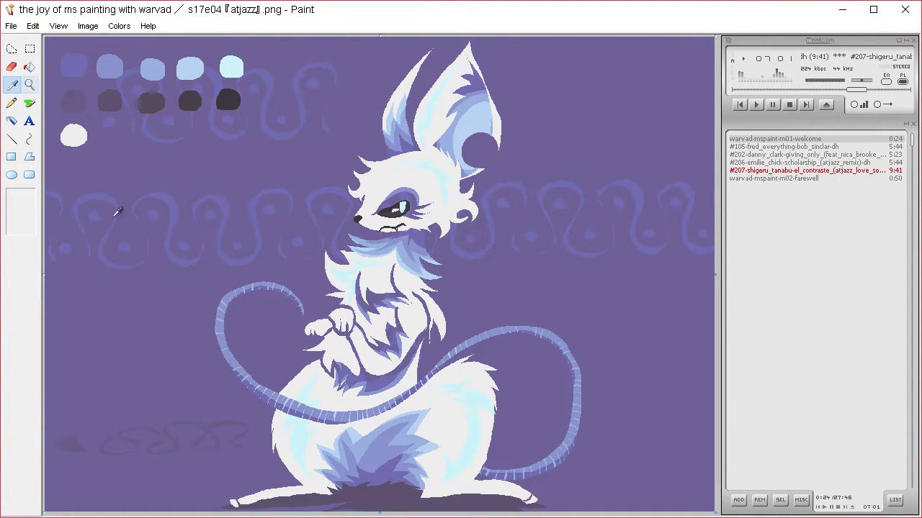
left_click(114, 218)
left_click(30, 67)
left_click(98, 241)
left_click(12, 49)
mouse_move(85, 431)
left_mouse_down()
mouse_move(86, 449)
mouse_move(85, 425)
left_mouse_up()
key("Delete")
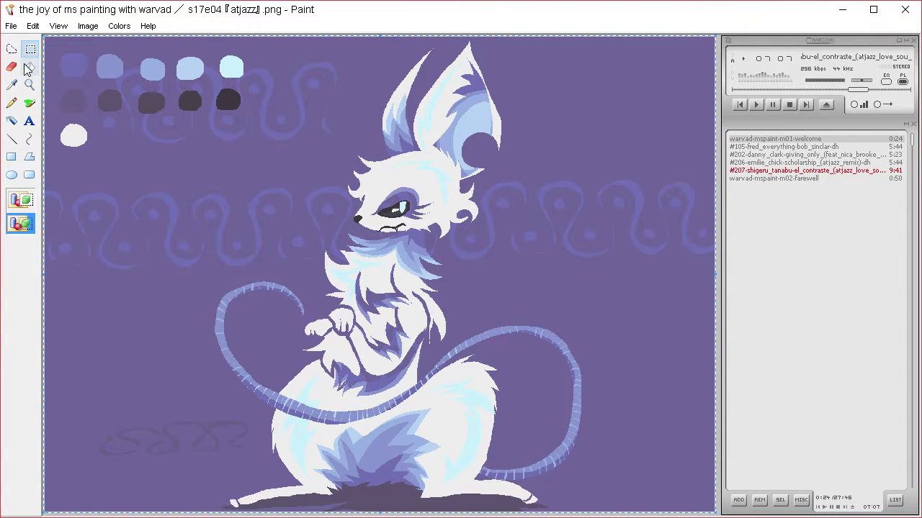
- Fill thin tapered dark stripes on the forehead above the eye with a colour from the second swatch row
left_click(11, 84)
left_click(115, 98)
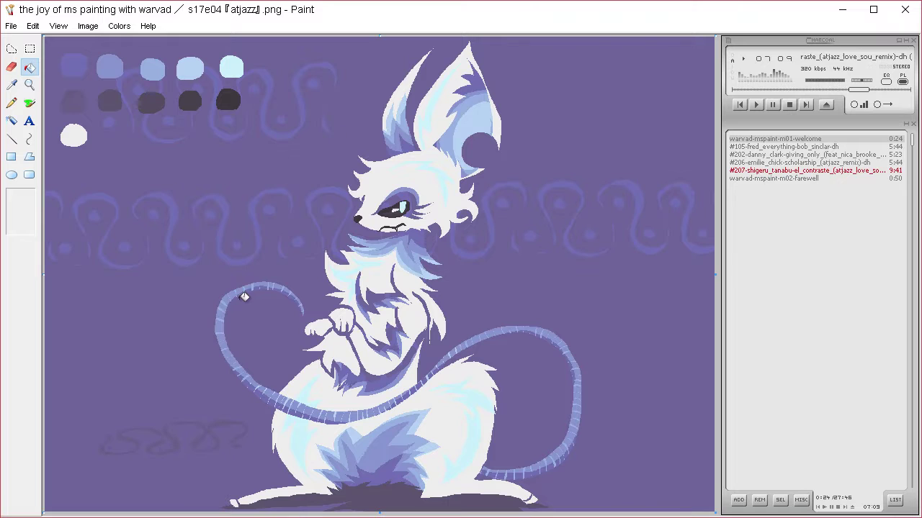
left_click(12, 48)
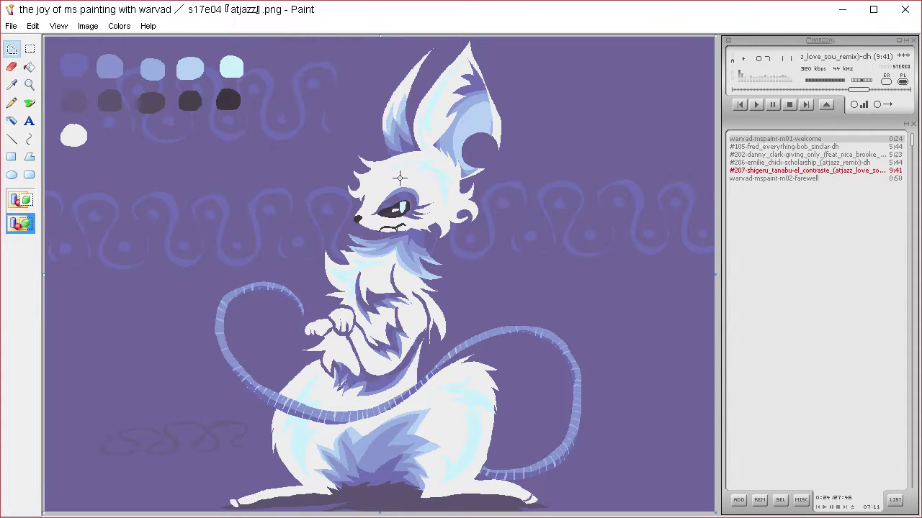
mouse_move(392, 186)
left_mouse_down()
mouse_move(423, 164)
mouse_move(405, 185)
mouse_move(435, 172)
mouse_move(417, 187)
mouse_move(445, 185)
mouse_move(423, 192)
left_mouse_up()
key("Delete")
key("Delete")
key("Delete")
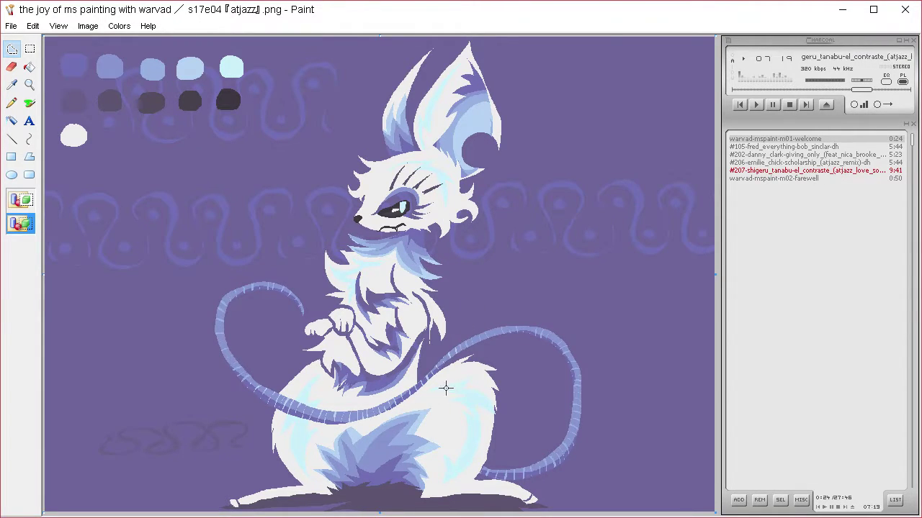
- Fill a series of thin tapered dark stripes across the creature's near thigh, from the hip down towards the foot
mouse_move(452, 382)
left_mouse_down()
mouse_move(478, 403)
mouse_move(455, 411)
mouse_move(481, 441)
mouse_move(462, 451)
mouse_move(444, 441)
mouse_move(463, 463)
mouse_move(458, 455)
mouse_move(435, 463)
left_mouse_up()
key("Delete")
key("Delete")
key("Delete")
key("Delete")
key("Delete")
key("Delete")
key("Delete")
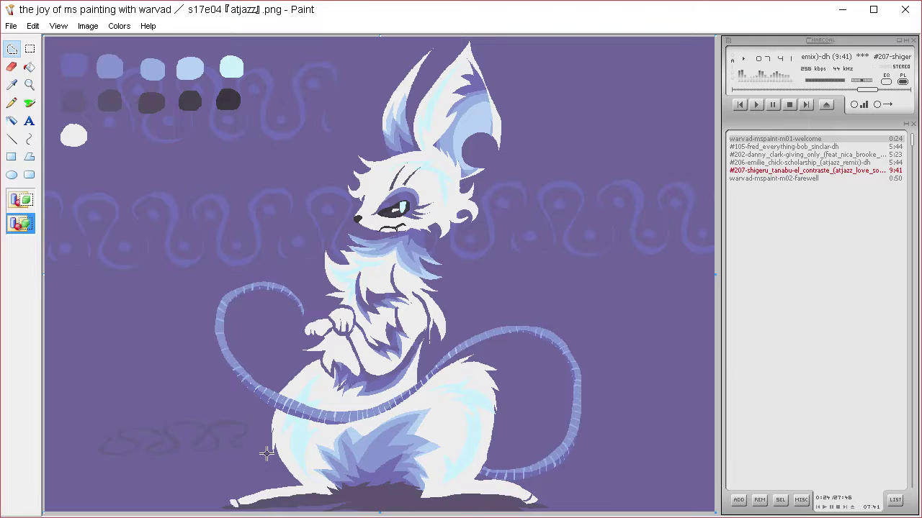
- Redo the undone dark stripes on the forehead and thigh
key("ctrl+y")
key("ctrl+y")
key("ctrl+y")
key("ctrl+y")
key("ctrl+y")
key("ctrl+y")
key("ctrl+y")
key("ctrl+y")
key("ctrl+y")
key("ctrl+y")
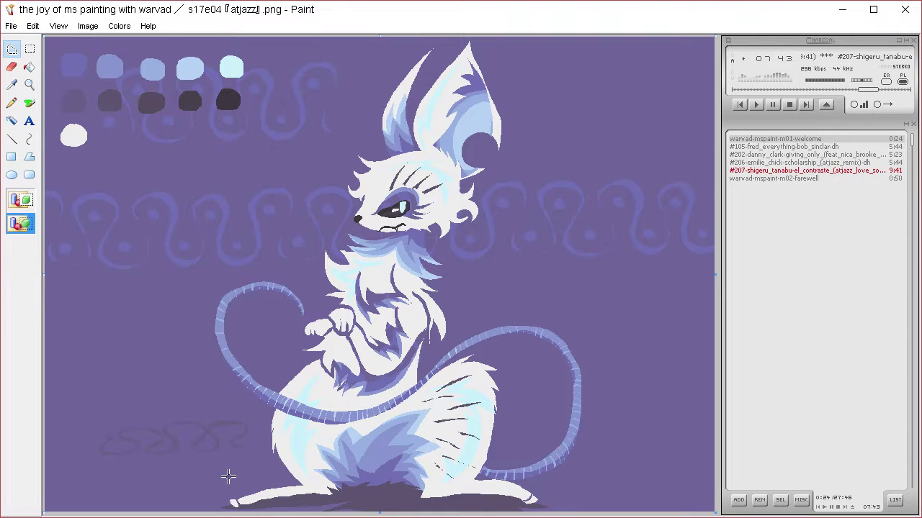
left_click(16, 85)
left_click(115, 390)
left_click(14, 51)
mouse_move(115, 394)
left_mouse_down()
mouse_move(190, 470)
mouse_move(222, 401)
mouse_move(185, 392)
left_mouse_up()
mouse_move(204, 448)
left_mouse_down()
mouse_move(105, 461)
mouse_move(69, 455)
left_mouse_up()
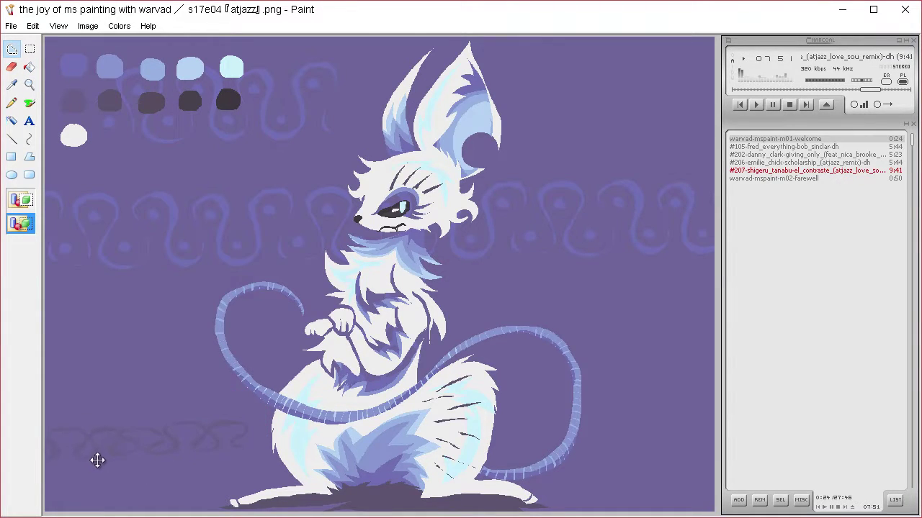
left_click_drag(129, 459, 148, 406)
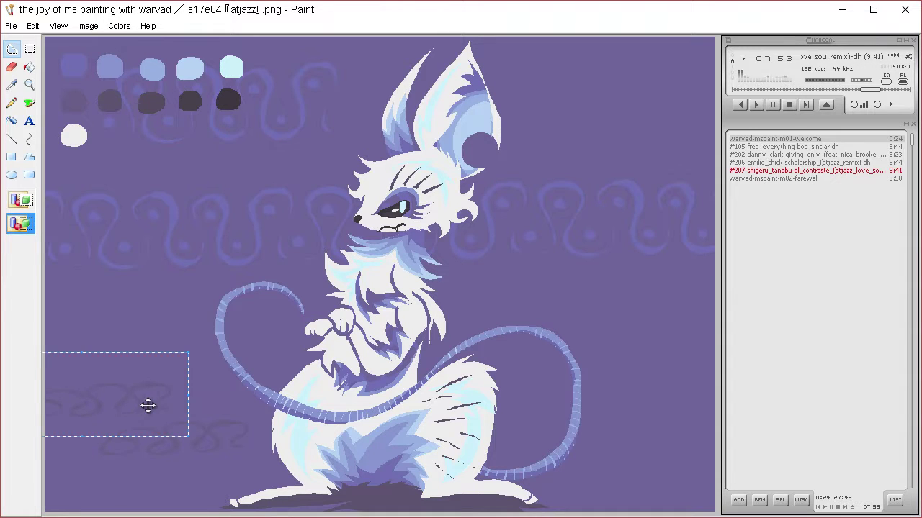
key("Delete")
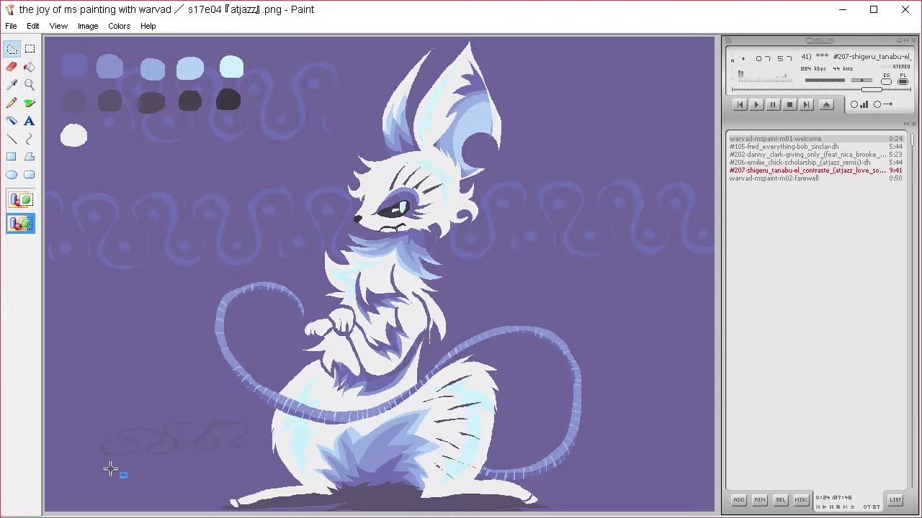
- Extend the outer end of the grey-purple squiggle with another small curve in the same colour
left_click(14, 84)
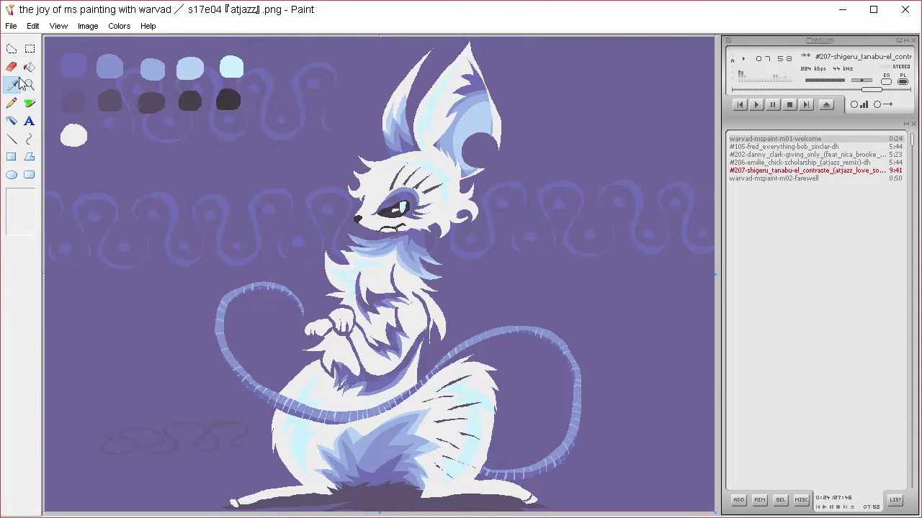
left_click(123, 432)
mouse_move(103, 441)
left_mouse_down()
mouse_move(77, 447)
mouse_move(90, 453)
mouse_move(72, 458)
mouse_move(83, 453)
mouse_move(77, 440)
mouse_move(115, 436)
left_mouse_up()
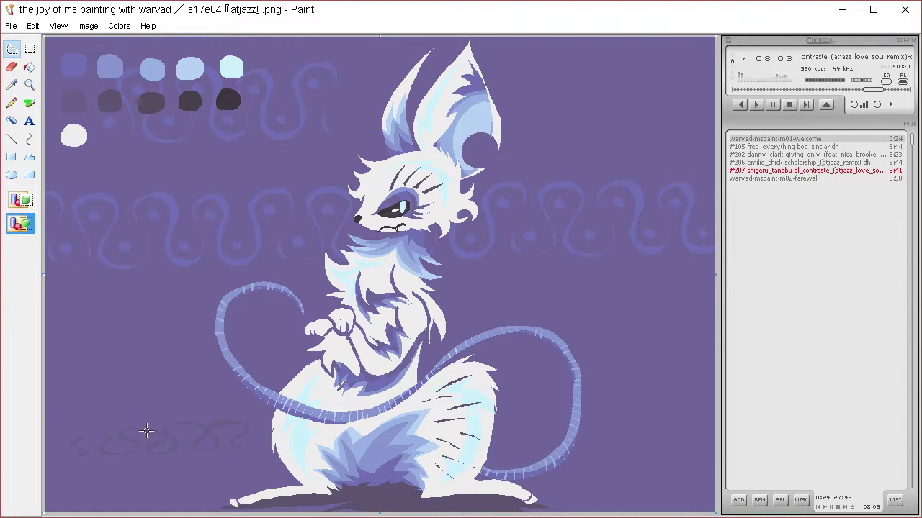
- Try to place a selected copy of the grey-purple squiggle across the creature's lower body, and undo it
left_click(13, 85)
left_click(139, 400)
left_click(12, 51)
mouse_move(92, 389)
left_mouse_down()
mouse_move(133, 476)
mouse_move(247, 403)
mouse_move(267, 443)
mouse_move(370, 436)
left_mouse_up()
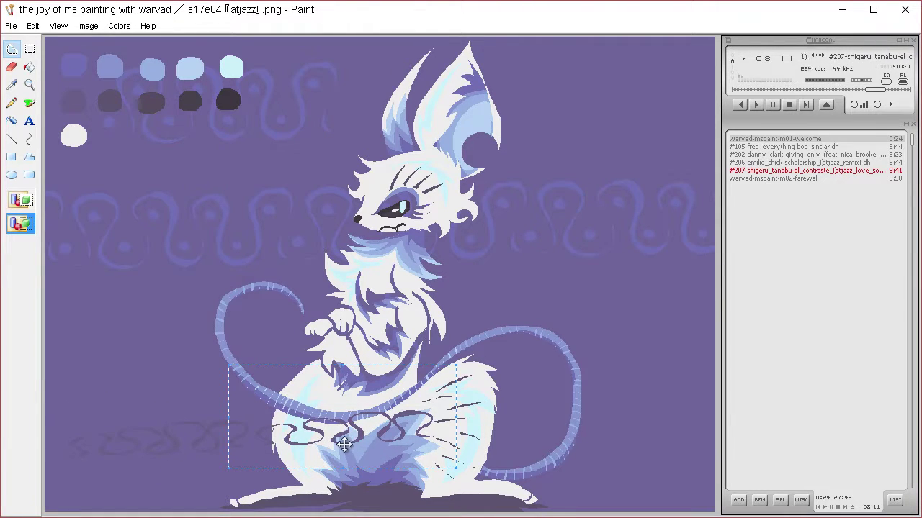
key("ctrl+z")
- Repeat the grey-purple squiggle across the full width of the lower background, with a pasted copy of the creature covering it
key("ctrl+a")
left_click(11, 48)
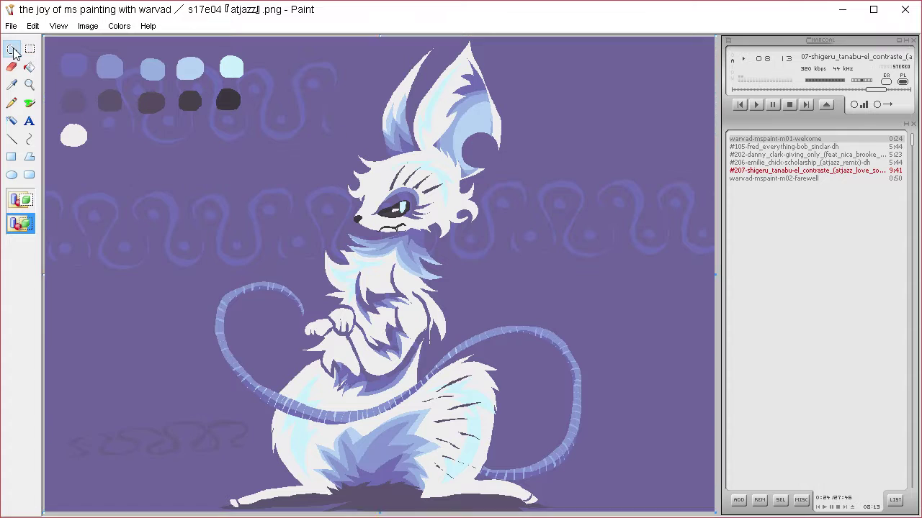
mouse_move(132, 398)
left_mouse_down()
mouse_move(63, 478)
mouse_move(219, 468)
mouse_move(258, 428)
mouse_move(175, 403)
mouse_move(401, 439)
mouse_move(342, 426)
mouse_move(748, 422)
mouse_move(713, 414)
mouse_move(97, 448)
mouse_move(97, 396)
mouse_move(191, 395)
mouse_move(98, 450)
mouse_move(47, 461)
mouse_move(93, 446)
mouse_move(70, 455)
left_mouse_up()
key("ctrl+v")
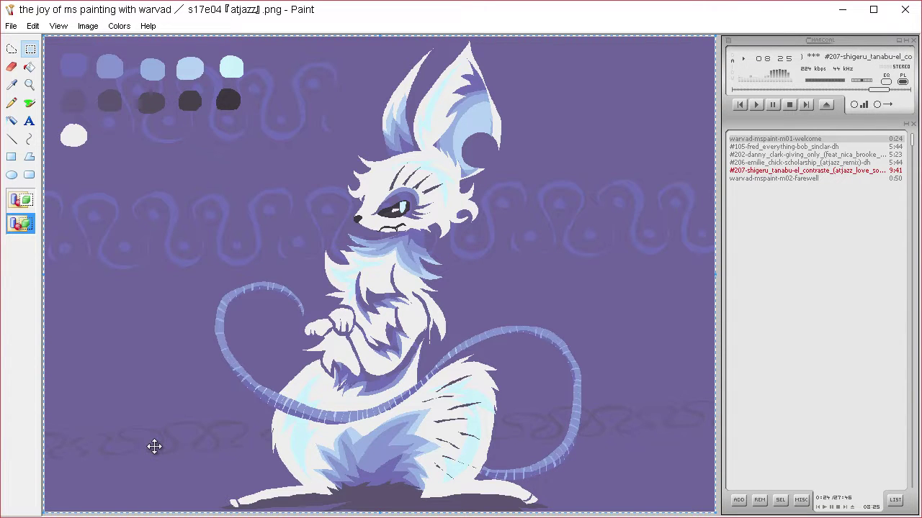
- Erase the colour swatches and the upper wavy pattern from the upper-left background, leaving plain purple
left_click(11, 84)
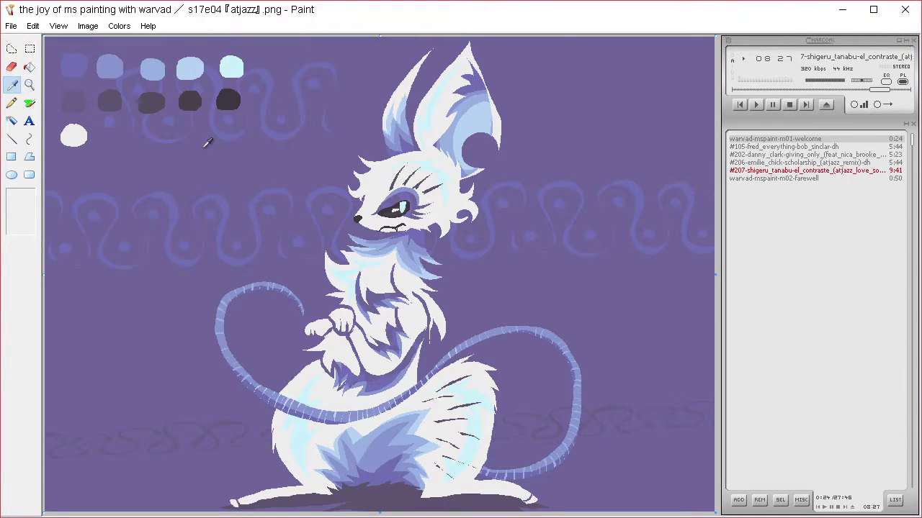
left_click(12, 48)
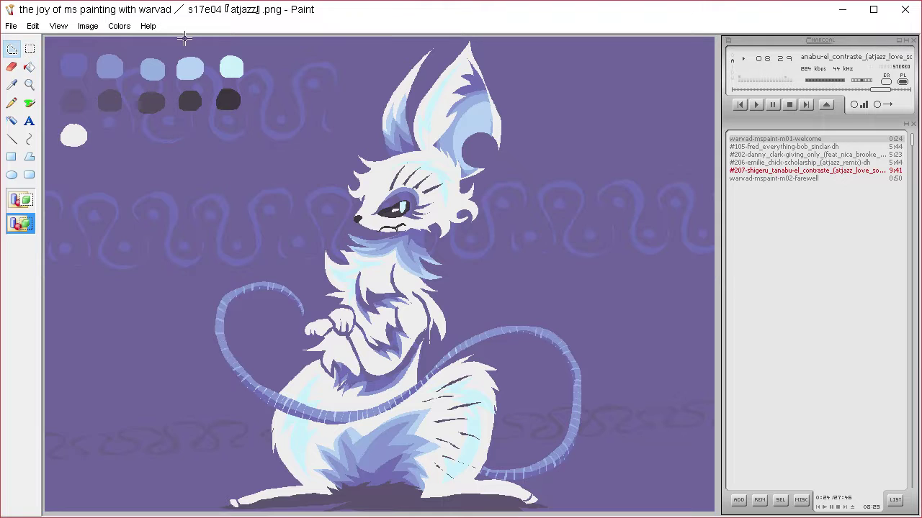
mouse_move(185, 38)
left_mouse_down()
mouse_move(48, 121)
mouse_move(58, 171)
mouse_move(290, 149)
mouse_move(350, 60)
mouse_move(226, 36)
mouse_move(189, 45)
left_mouse_up()
key("Delete")
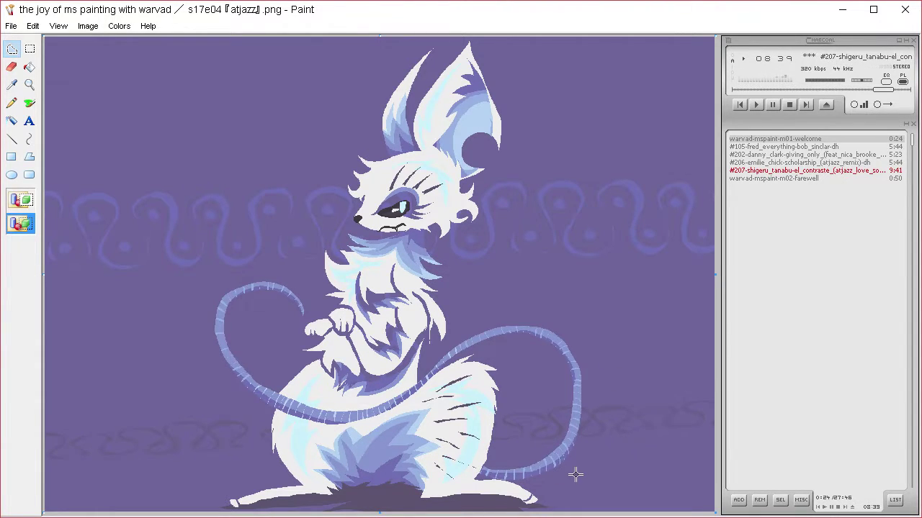
- Sample the dark colour of the thigh stripes, outline a jagged fur edge above the creature's far foot and fill the foot
left_click(17, 84)
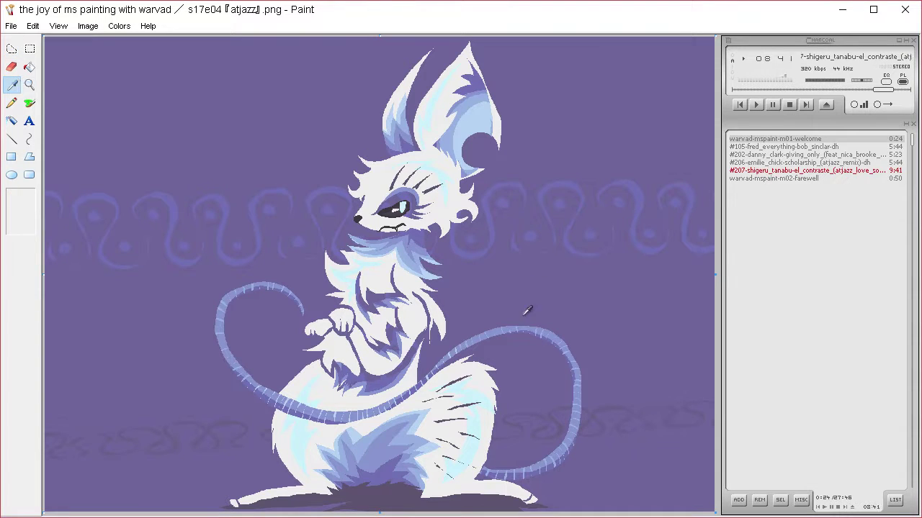
left_click(457, 382)
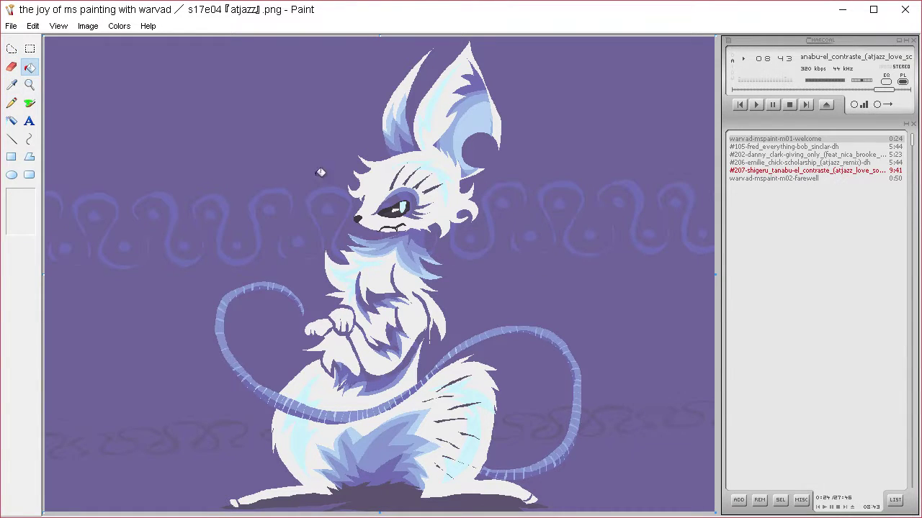
left_click(11, 103)
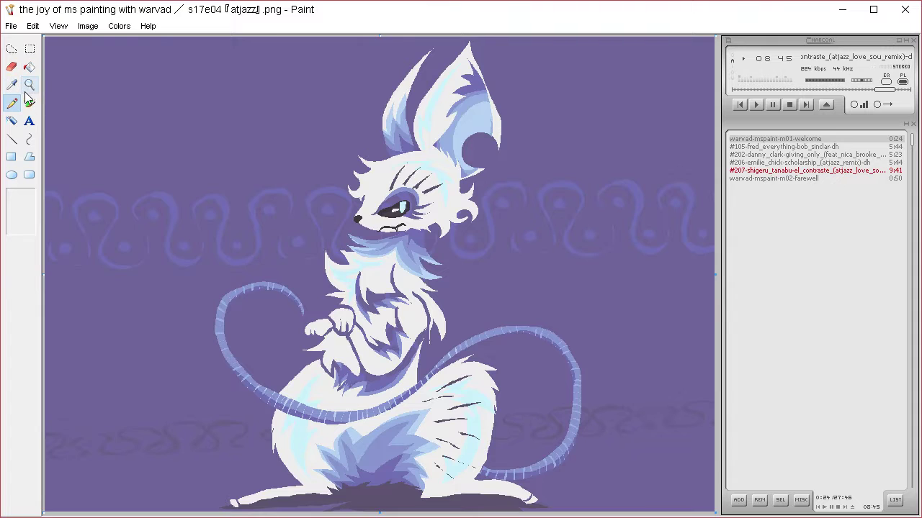
left_click_drag(304, 479, 322, 458)
left_click(30, 67)
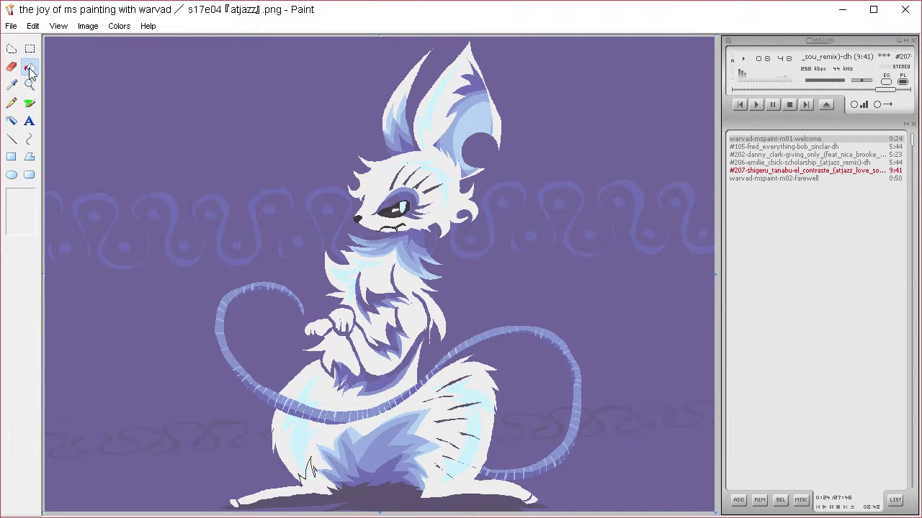
left_click(319, 484)
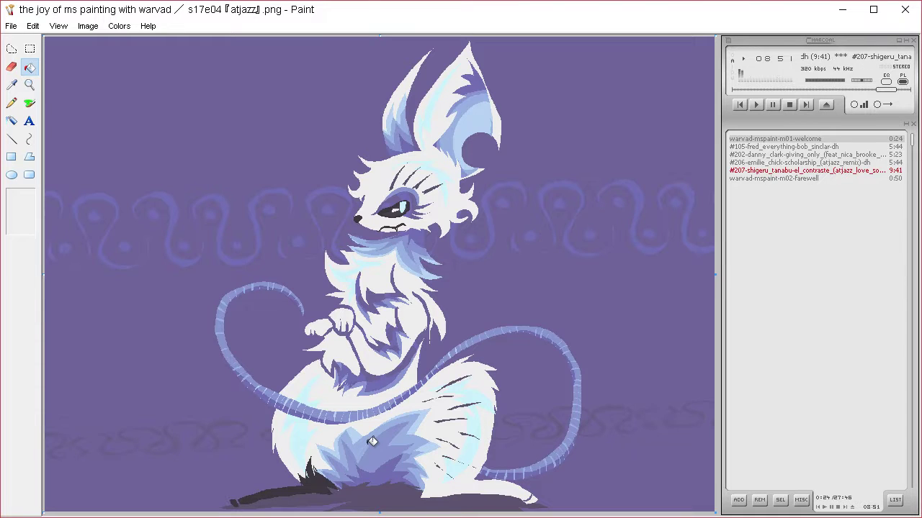
- Draw a jagged fur edge above the near foot and fill the foot and its toes with the same dark colour
left_click(12, 103)
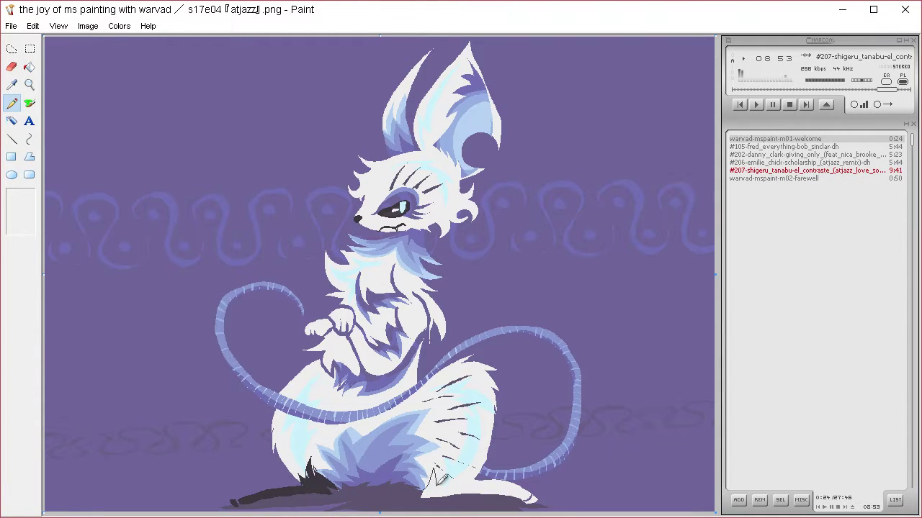
left_click_drag(434, 477, 484, 471)
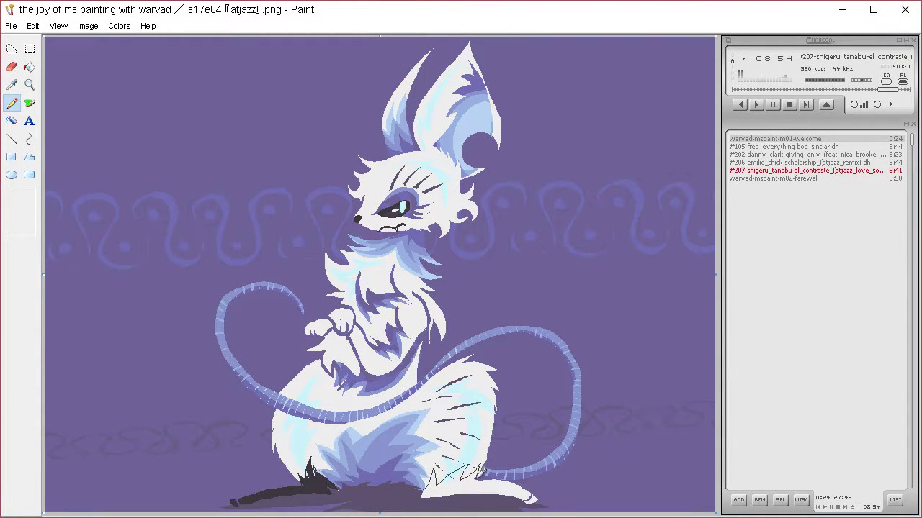
left_click(30, 67)
left_click(492, 484)
left_click(538, 497)
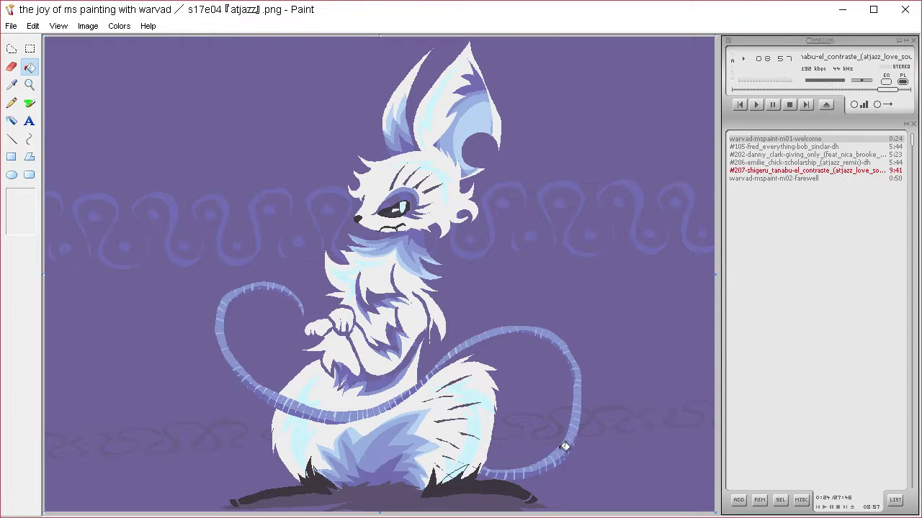
- Outline a jagged fur edge at the elbow and fill the forearm and both front paws with the dark colour
left_click(11, 103)
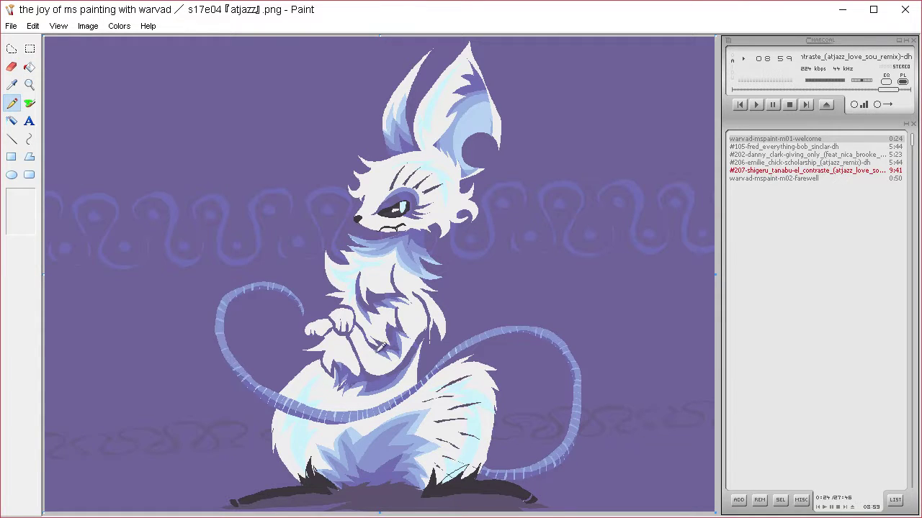
left_click_drag(382, 344, 407, 356)
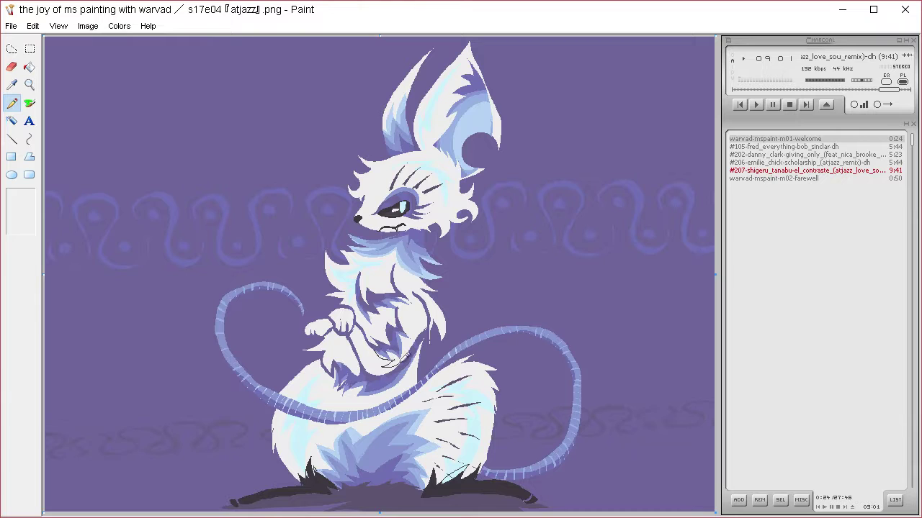
left_click(29, 67)
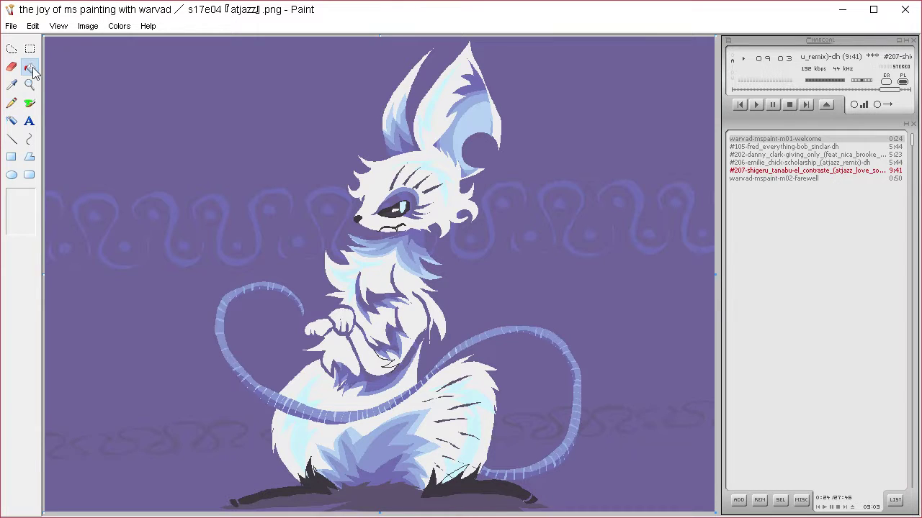
left_click(359, 333)
left_click(342, 321)
left_click(317, 328)
left_click(349, 315)
left_click(372, 347)
left_click(374, 360)
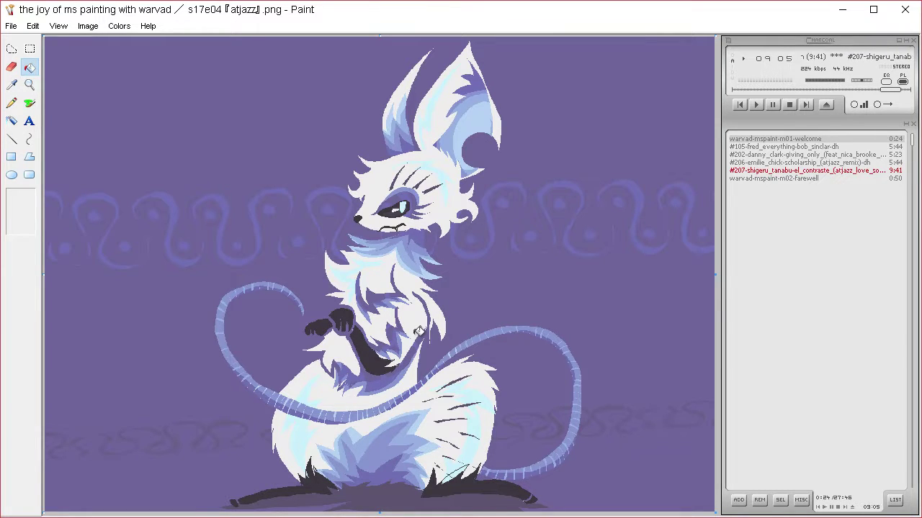
- Draw jagged fur borders below the tips of both ears and fill the white tip areas with the dark colour
left_click(17, 103)
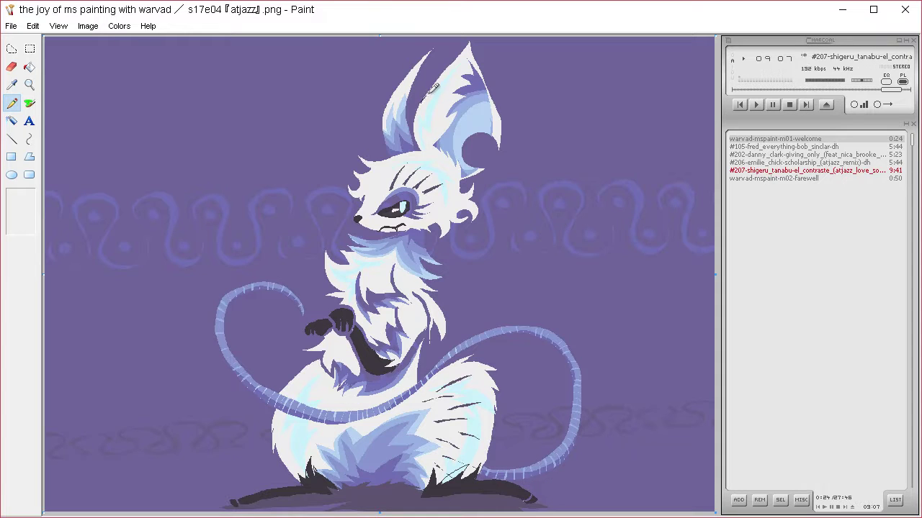
mouse_move(428, 101)
left_mouse_down()
mouse_move(441, 80)
mouse_move(441, 104)
mouse_move(465, 93)
left_mouse_up()
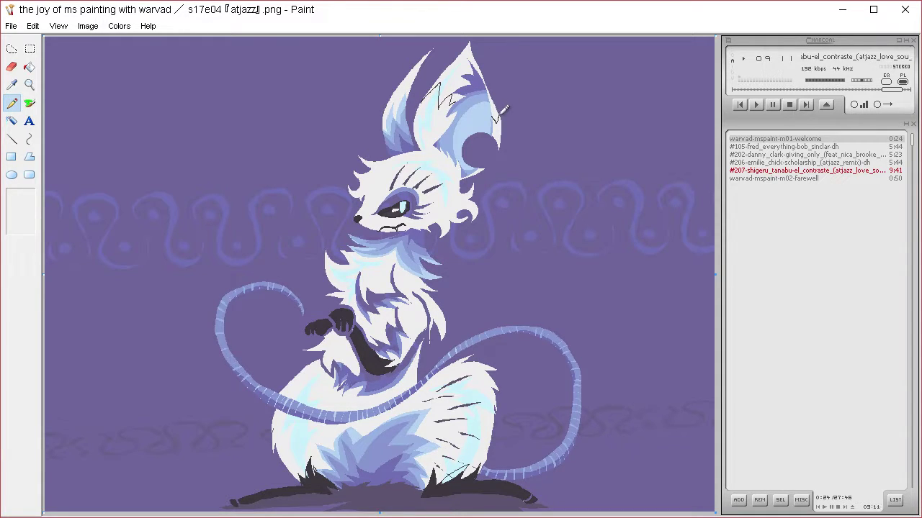
left_click(29, 67)
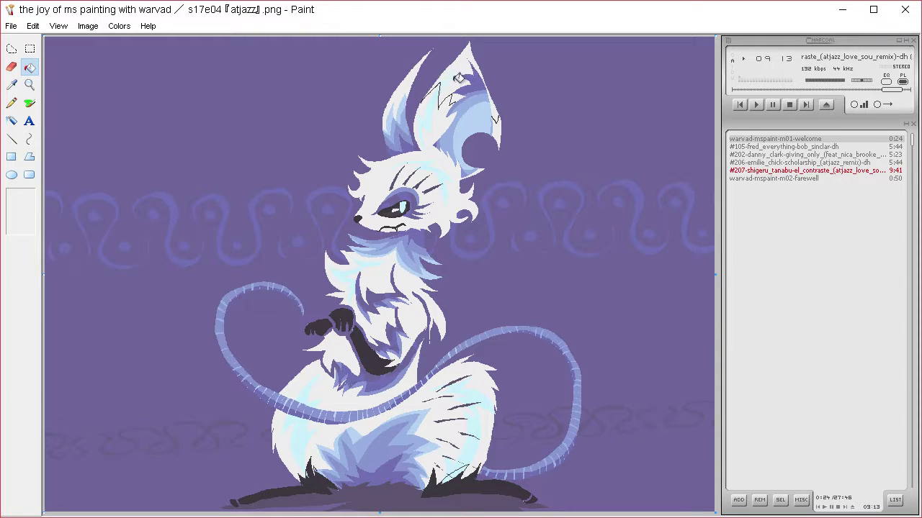
left_click(460, 72)
left_click(11, 103)
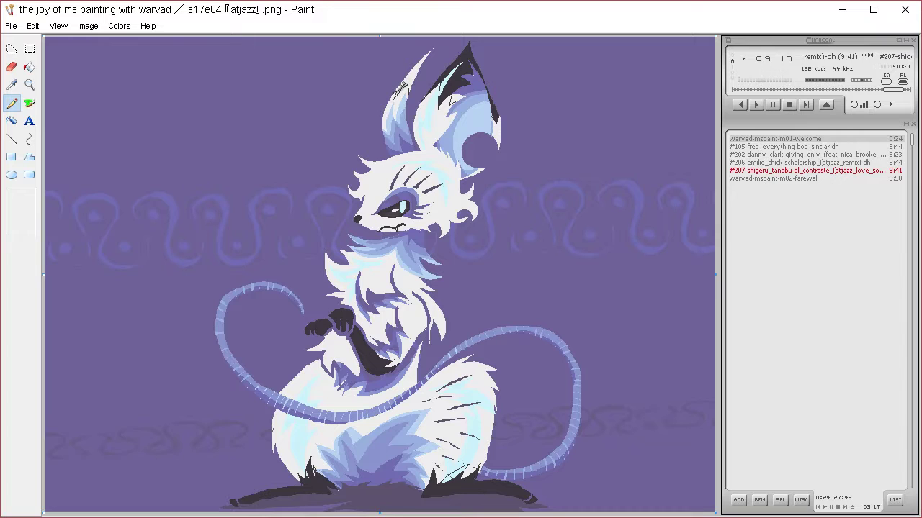
left_click(30, 67)
left_click(407, 76)
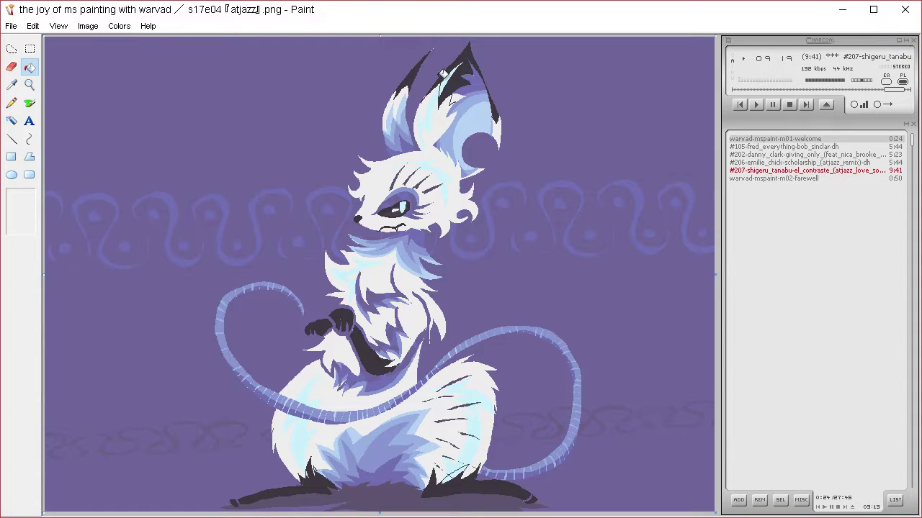
- Clean up the stray dark outlines above the near foot by filling the enclosed areas with sampled colours
left_click(11, 85)
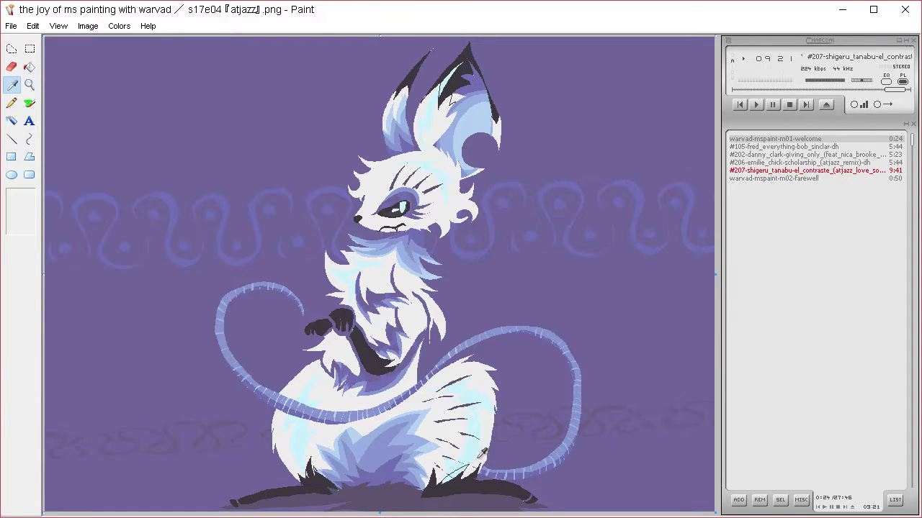
left_click(457, 482)
left_click(467, 472)
key("ctrl+z")
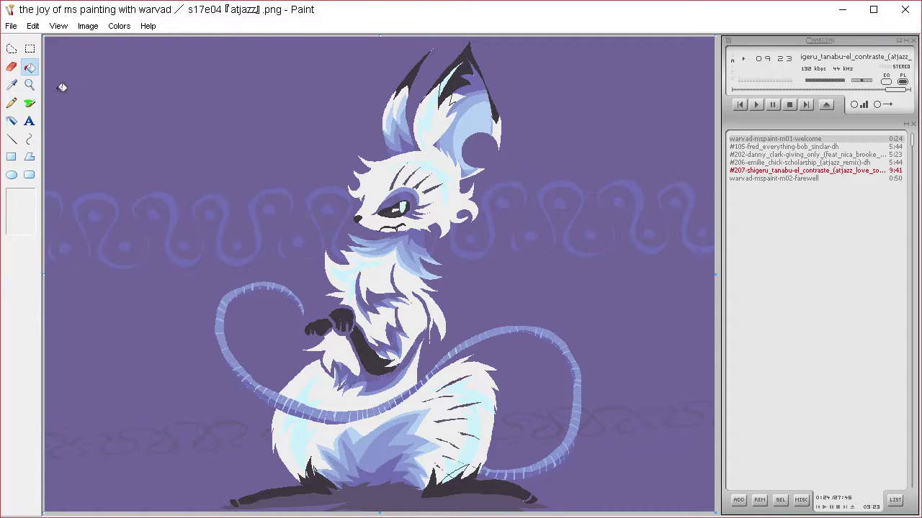
left_click(15, 83)
left_click(416, 466)
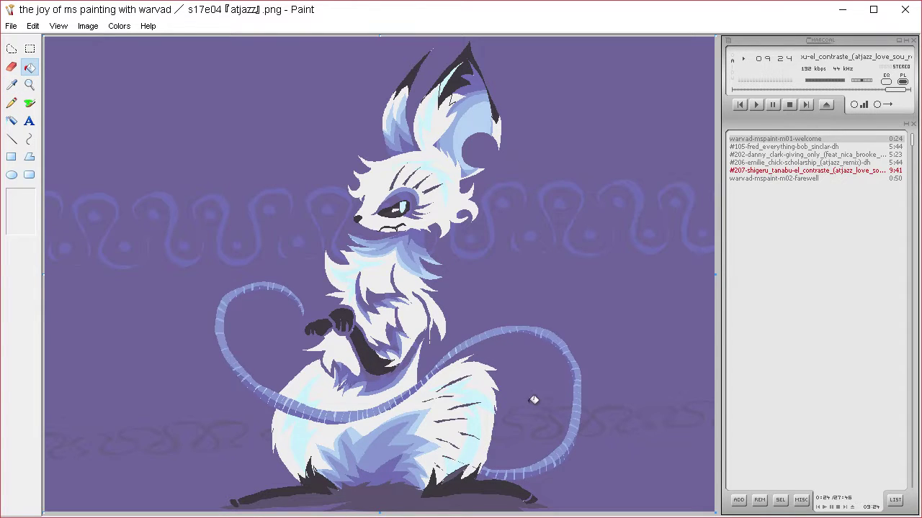
- Fill the pale cyan highlight inside the large ear's tip with the dark colour
left_click(450, 81)
left_click(485, 140)
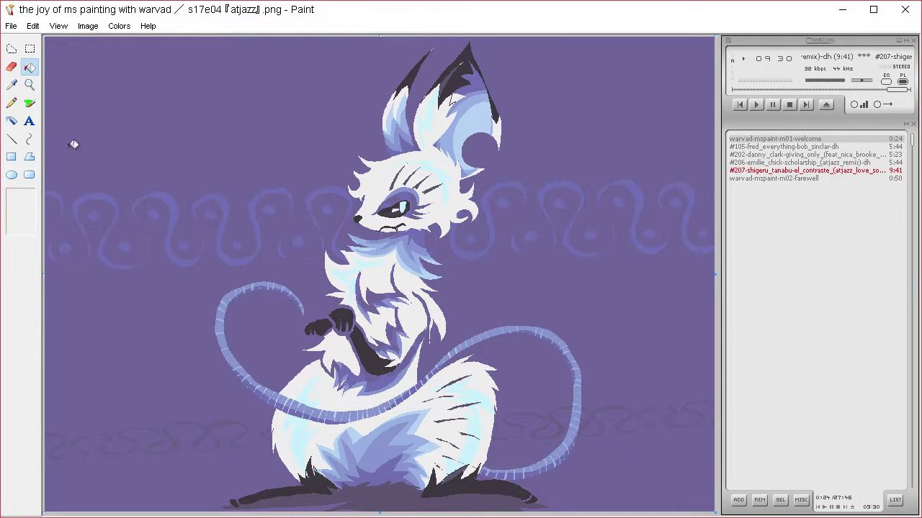
left_click(19, 105)
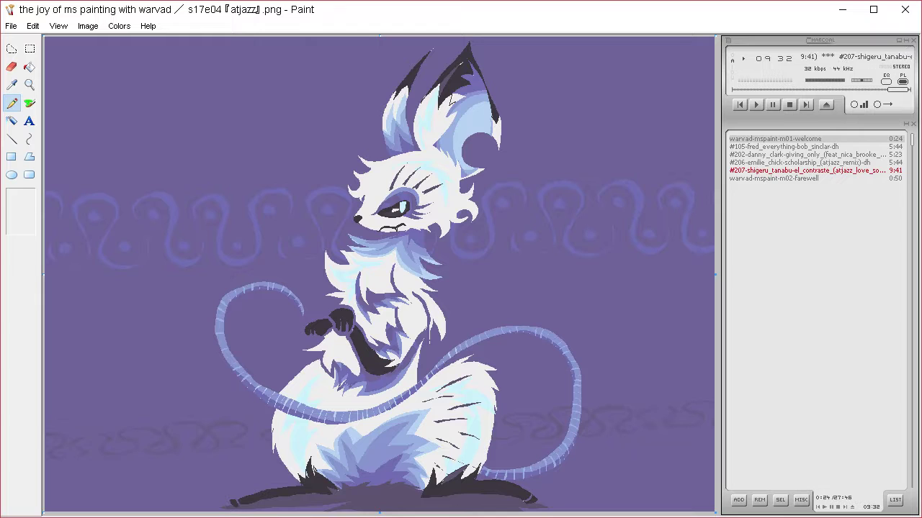